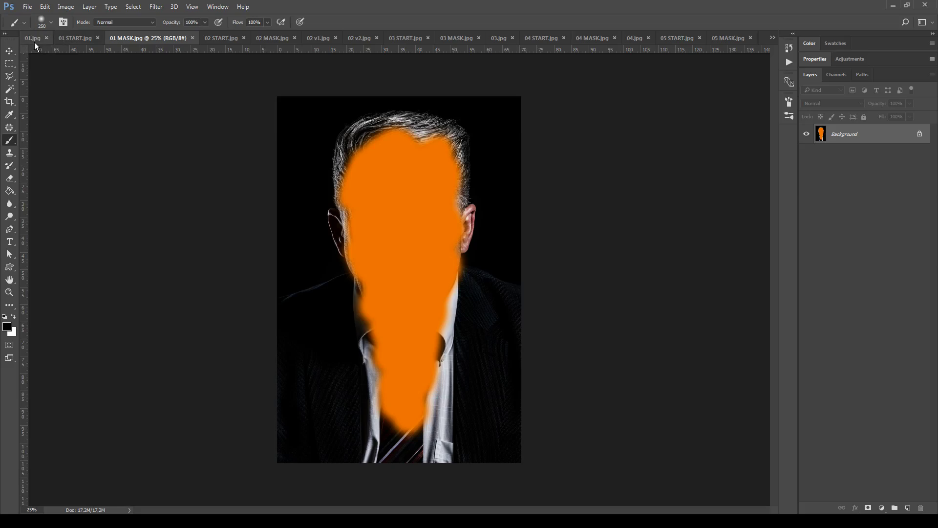
Step: Open the finished sketch 01.jpg and examine the pencil detail on the man's face, collar and tie up close
click(34, 42)
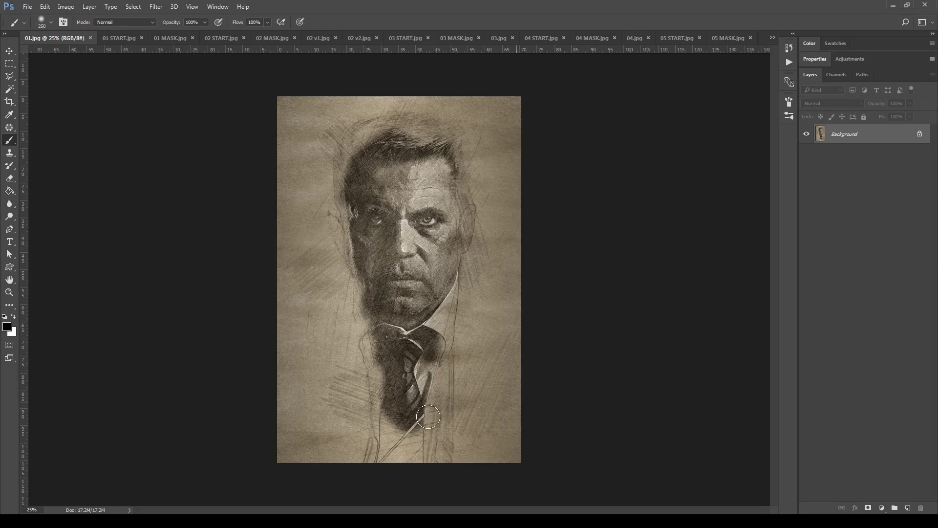
scroll(439, 274, up, 10)
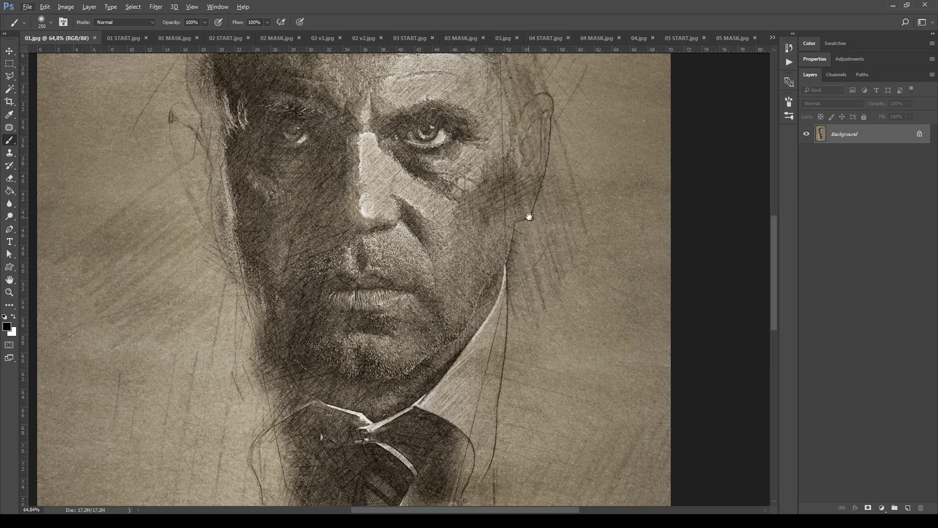
drag(530, 217, 545, 268)
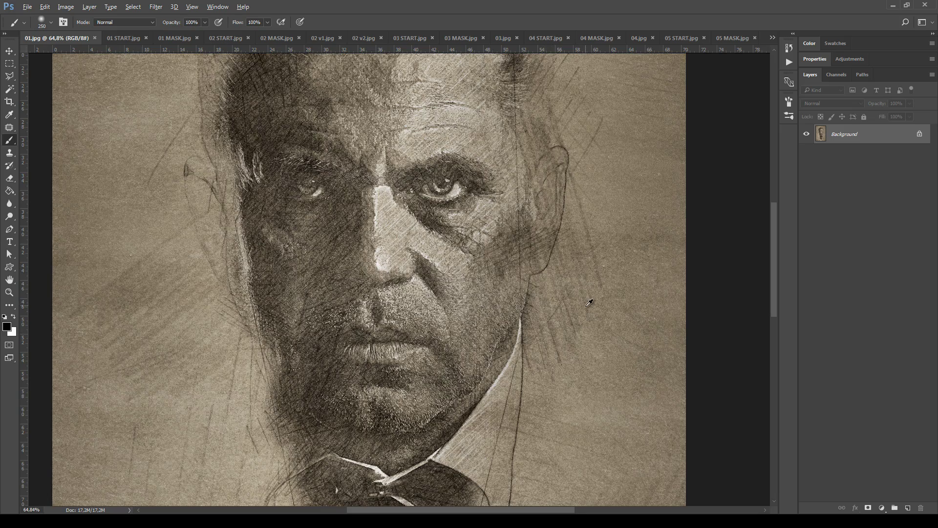
scroll(544, 269, down, 1)
drag(626, 383, 559, 227)
drag(445, 422, 511, 315)
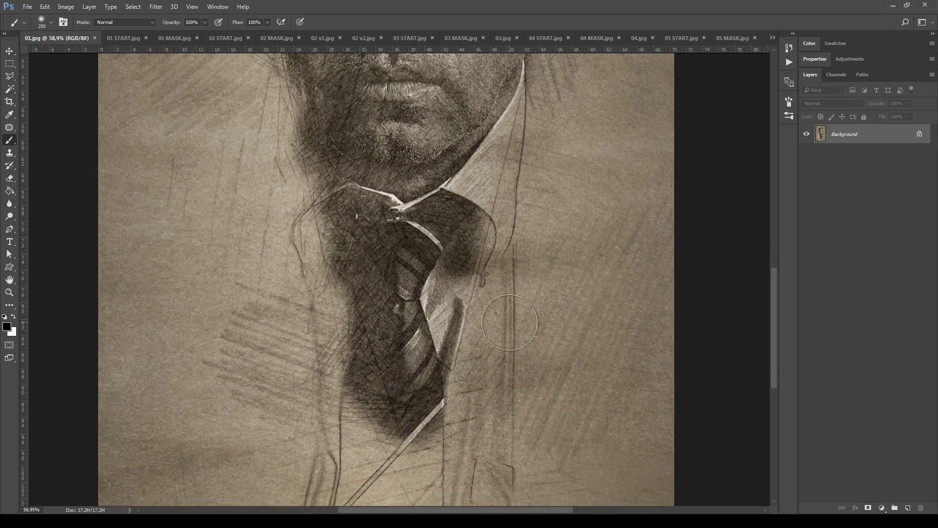
scroll(511, 315, down, 2)
drag(553, 230, 566, 466)
drag(554, 327, 461, 417)
drag(384, 419, 417, 306)
scroll(417, 306, down, 2)
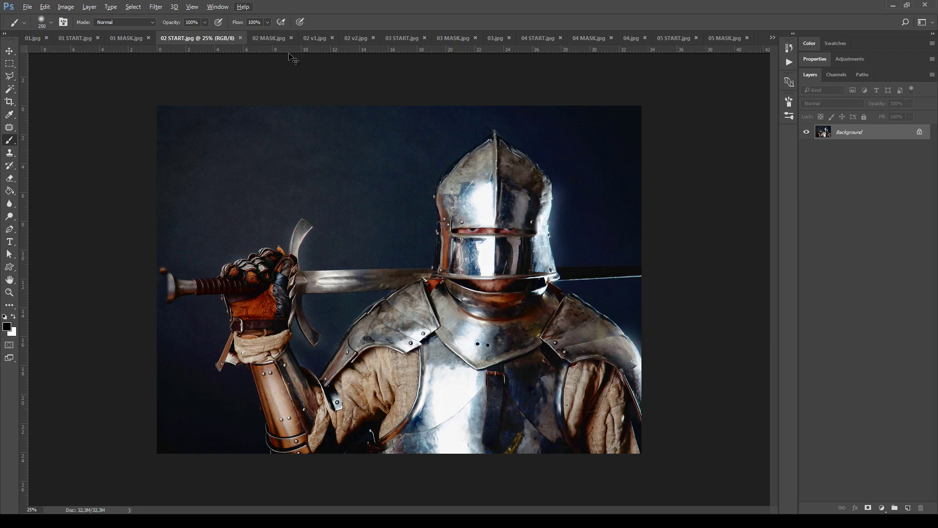
Step: View the brushed mask in 02 MASK.jpg and inspect the knight's armour and gauntlet in the grey sketch 02 v1.jpg
click(271, 38)
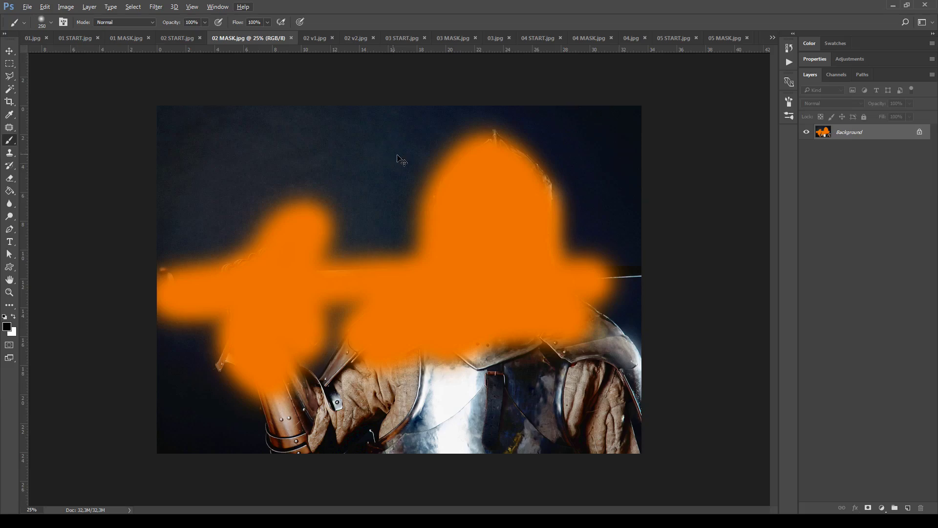
key(ctrl+Tab)
scroll(436, 294, up, 7)
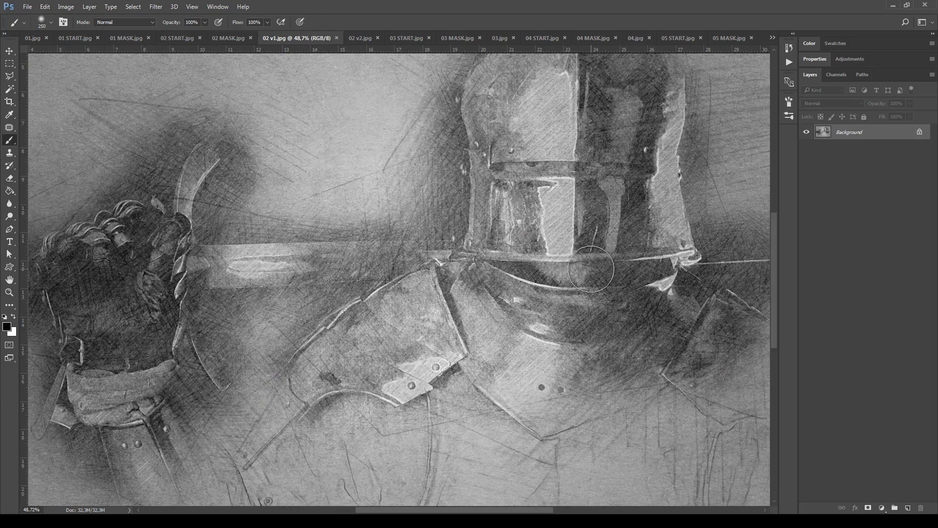
drag(448, 317, 356, 402)
drag(454, 221, 206, 308)
drag(544, 423, 457, 420)
scroll(457, 420, down, 4)
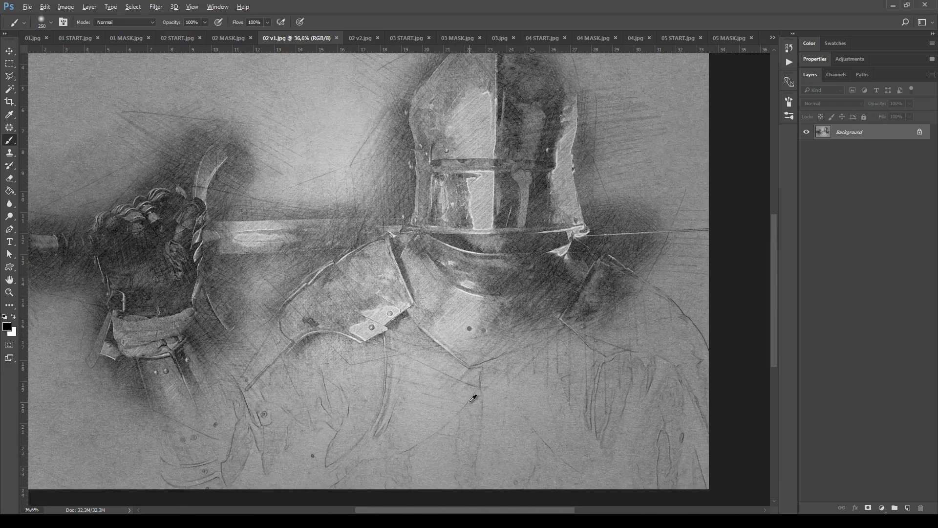
Step: Show the coloured knight sketch 02 v2.jpg and inspect its helmet and shoulder armour up close
key(ctrl+Tab)
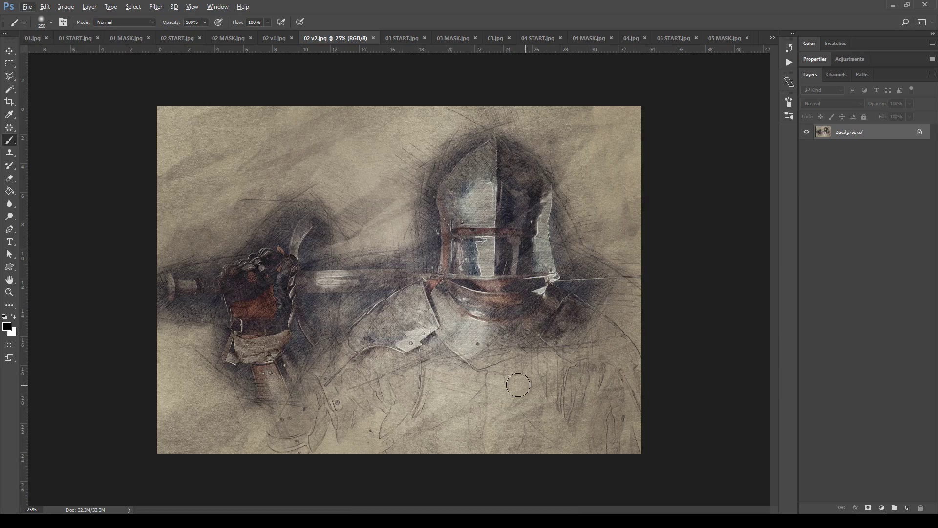
scroll(537, 383, up, 3)
drag(587, 276, 459, 406)
drag(598, 370, 503, 311)
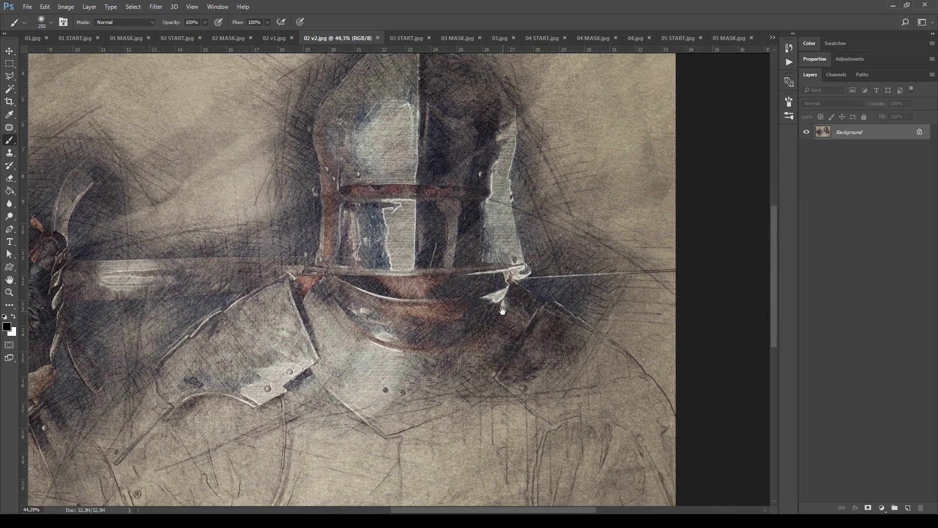
Step: Compare the knight's helmet between the two sketch versions 02 v1.jpg and 02 v2.jpg
click(267, 41)
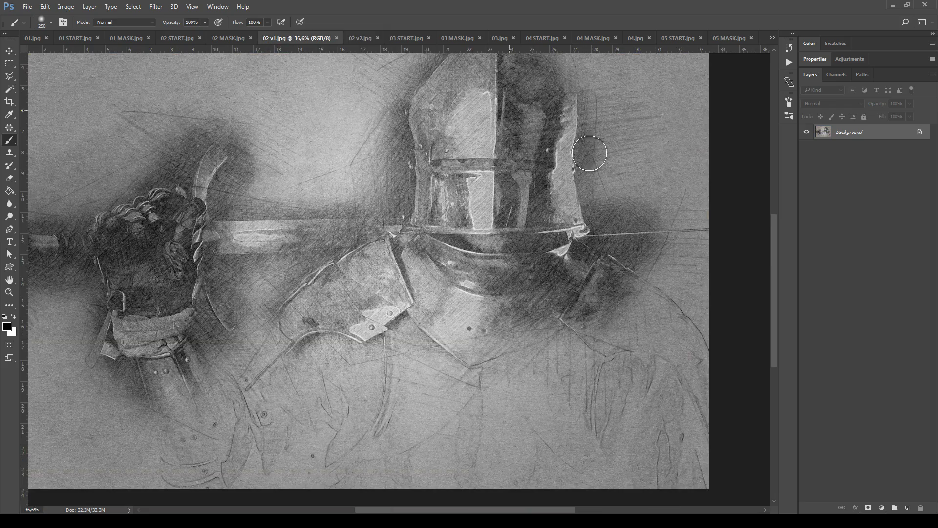
scroll(574, 219, up, 2)
scroll(574, 219, down, 2)
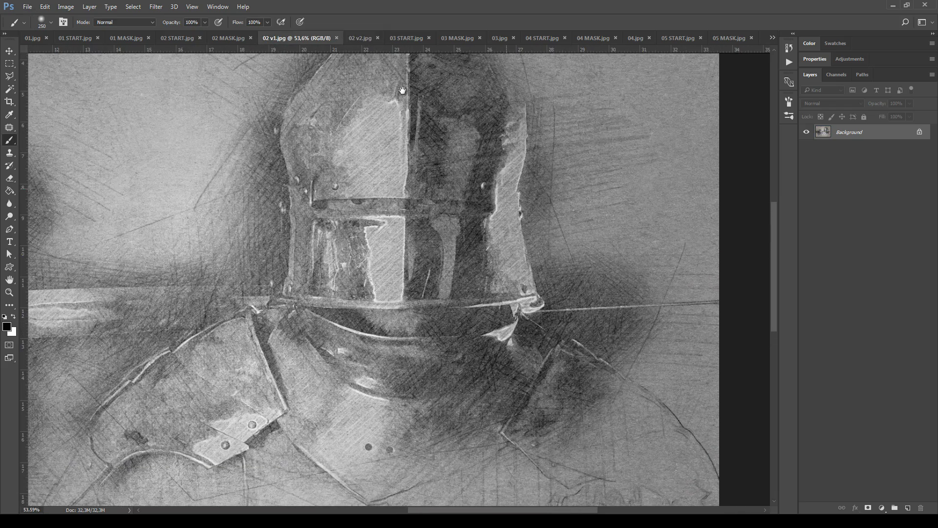
click(358, 36)
click(271, 40)
click(364, 37)
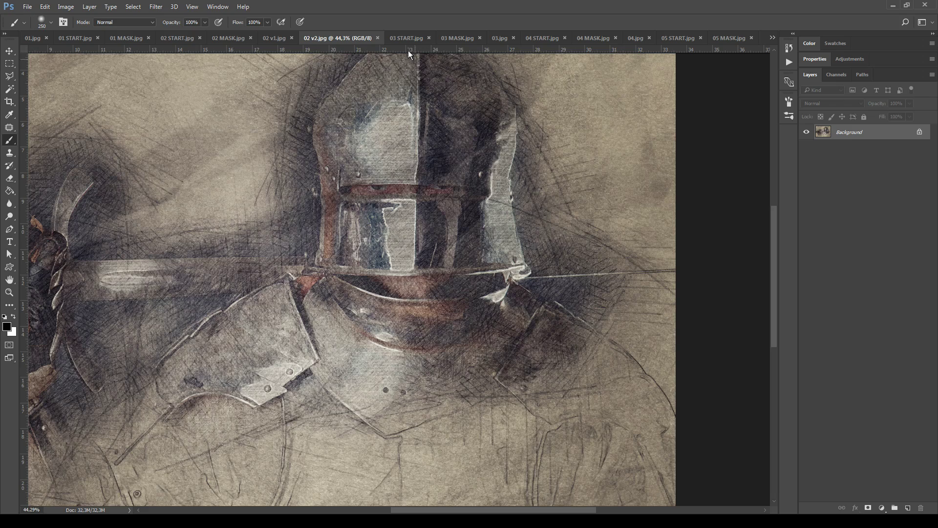
Step: Review the maple leaf photo 03 START.jpg and its mask 03 MASK.jpg, and examine the sketched result 03.jpg up close
click(404, 38)
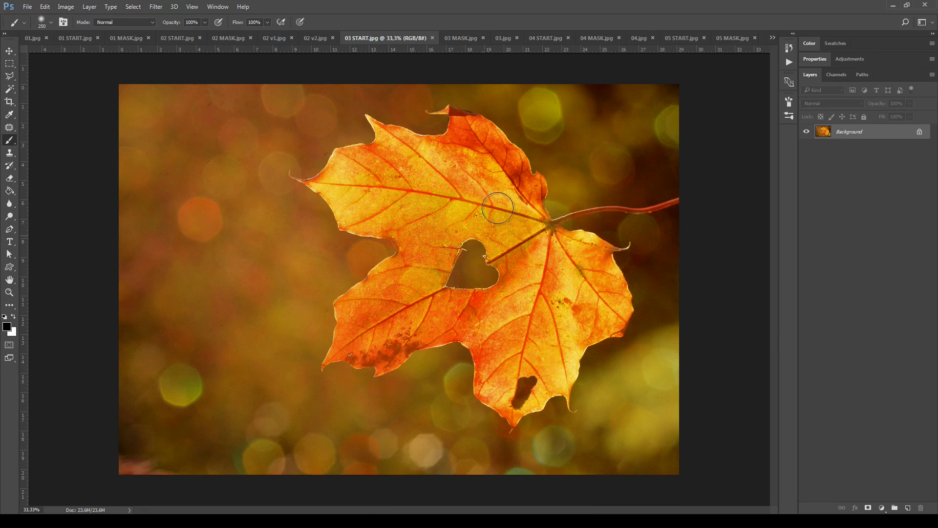
click(462, 39)
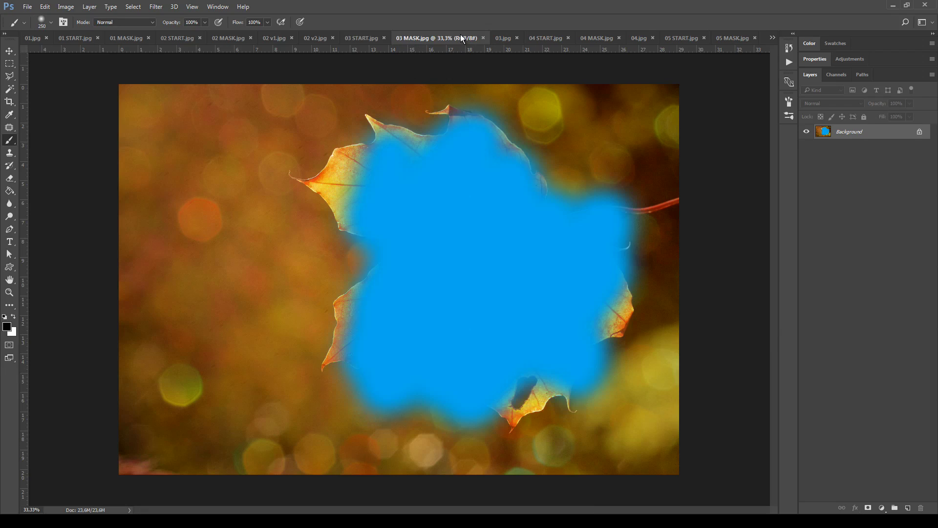
click(500, 37)
scroll(456, 284, up, 6)
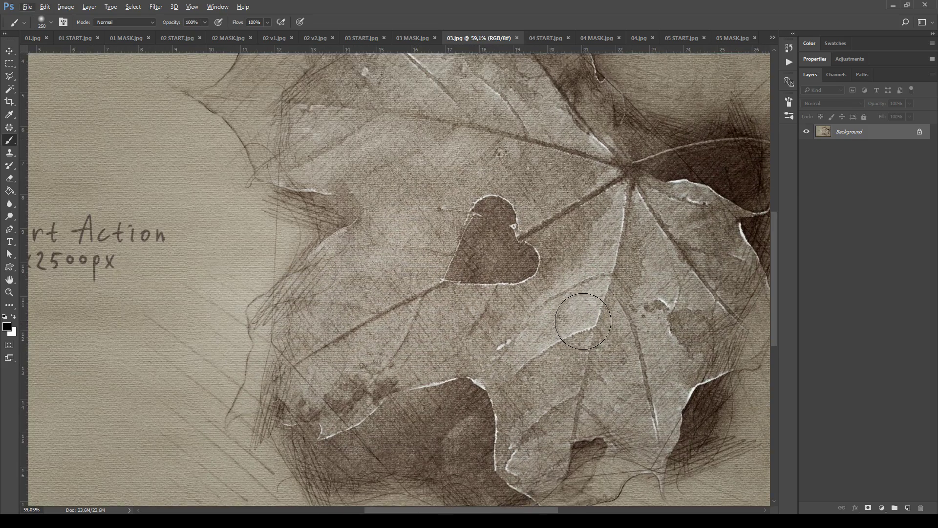
drag(581, 317, 531, 281)
scroll(462, 283, down, 3)
Step: Review the boy's portrait 04 START.jpg and its mask 04 MASK.jpg, and examine the face and collar in the sketch 04.jpg
key(ctrl+Tab)
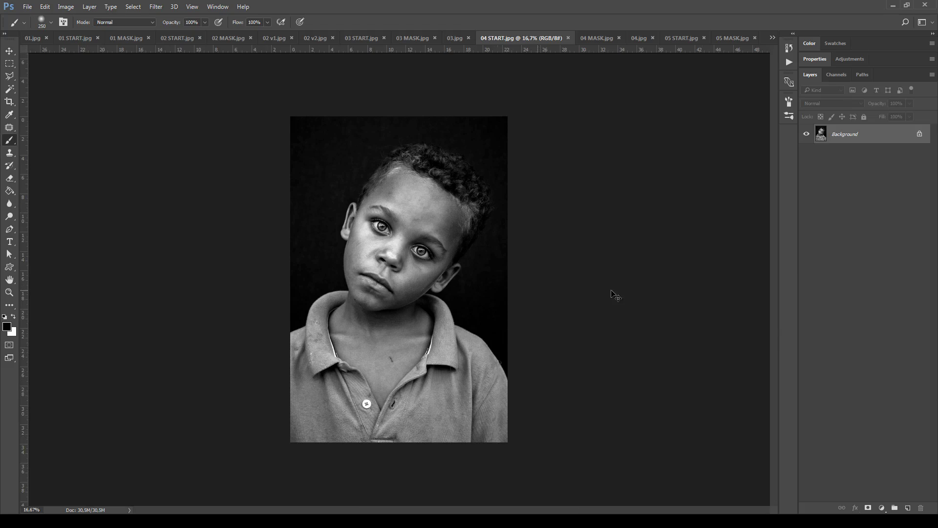
scroll(555, 314, up, 2)
key(ctrl+Tab)
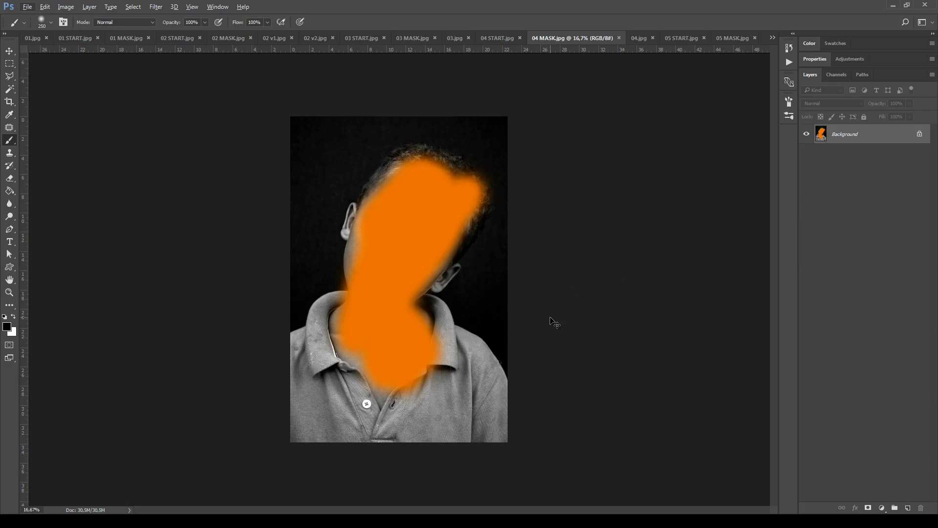
key(ctrl+Tab)
scroll(484, 344, up, 3)
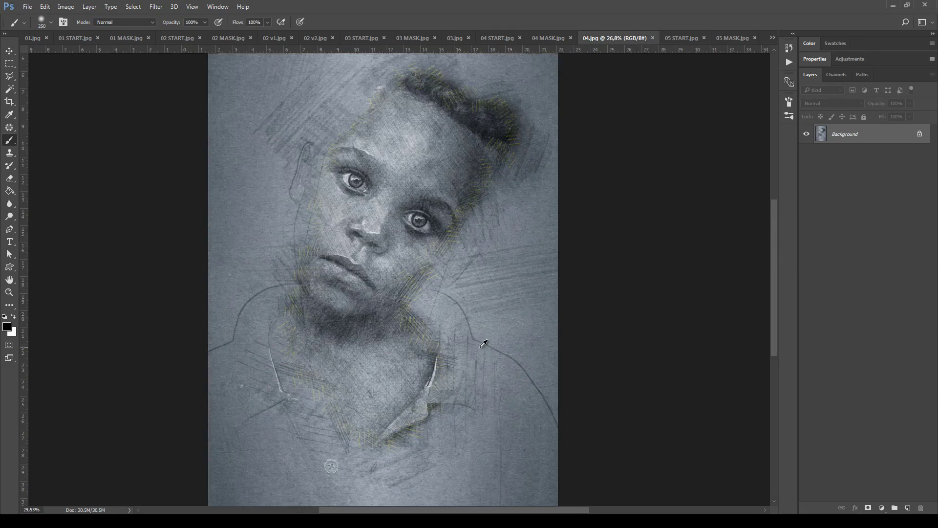
drag(523, 199, 559, 346)
drag(537, 316, 551, 182)
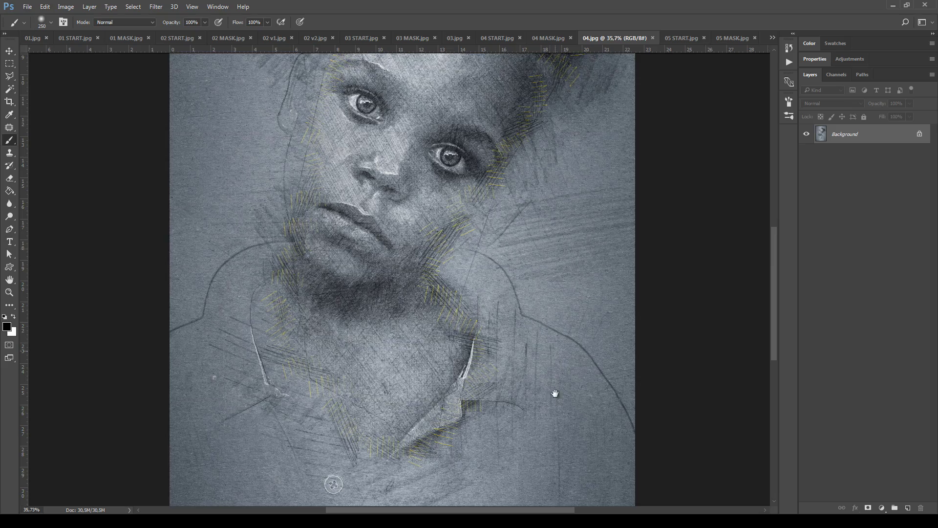
drag(431, 99, 513, 204)
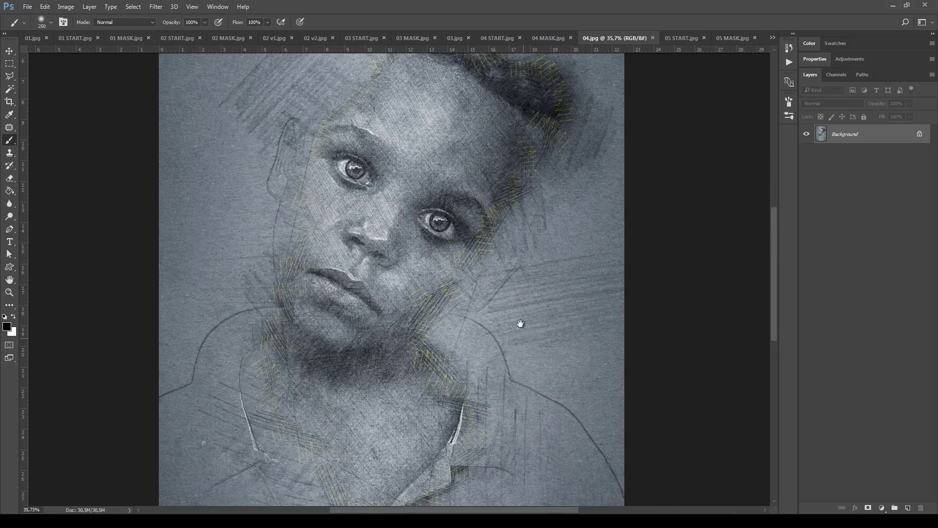
drag(520, 324, 517, 252)
scroll(508, 326, up, 2)
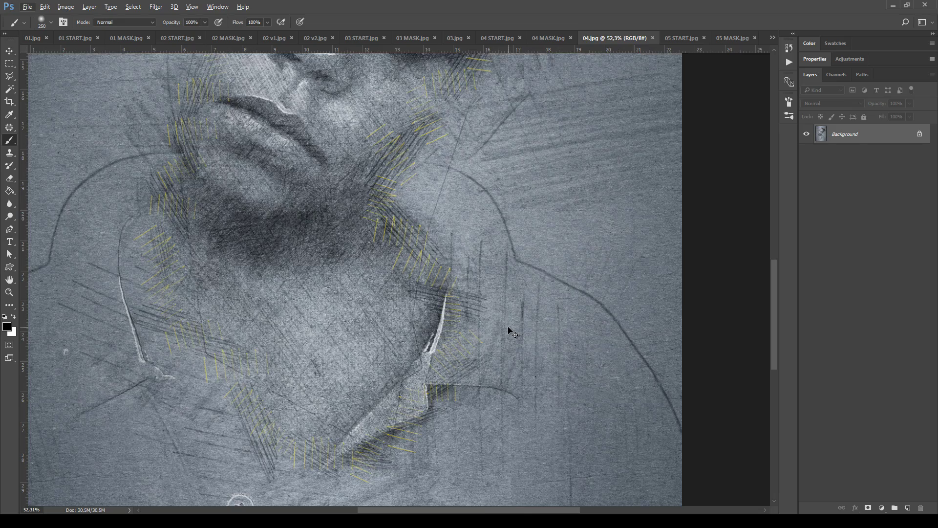
Step: Go through 05 START.jpg and 05 MASK.jpg, and examine the sketched man in the straw hat in 05.jpg
key(ctrl+Tab)
key(ctrl+Tab)
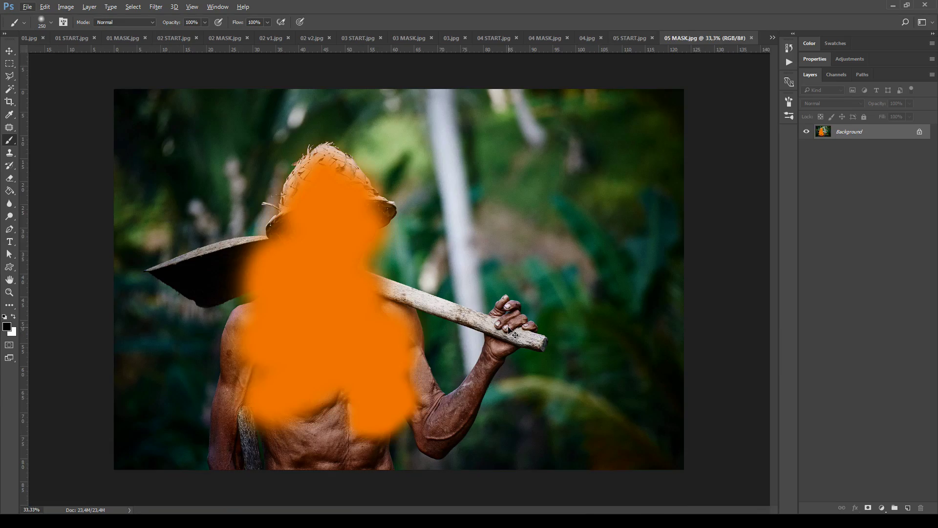
key(ctrl+Tab)
scroll(377, 364, up, 5)
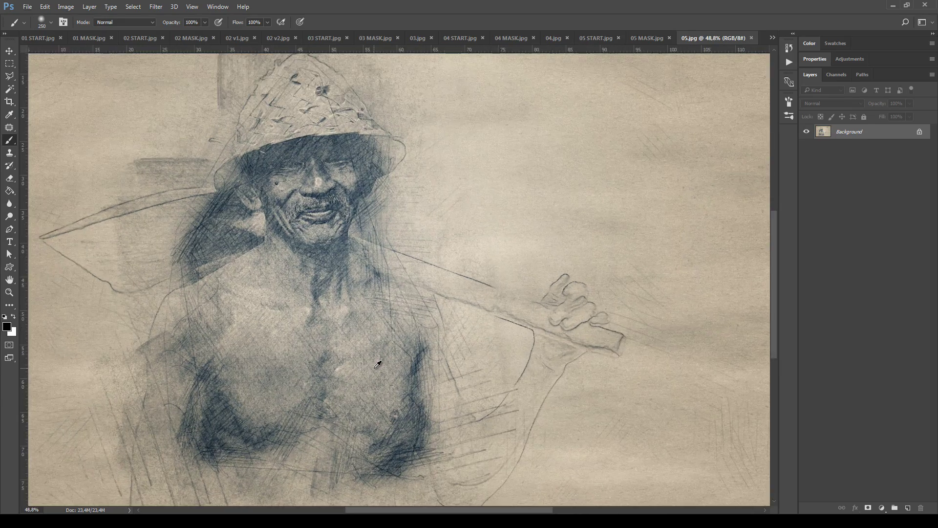
mouse_move(419, 336)
mouse_down()
mouse_move(462, 376)
mouse_move(505, 383)
mouse_move(475, 279)
mouse_move(484, 403)
mouse_up()
scroll(483, 404, up, 5)
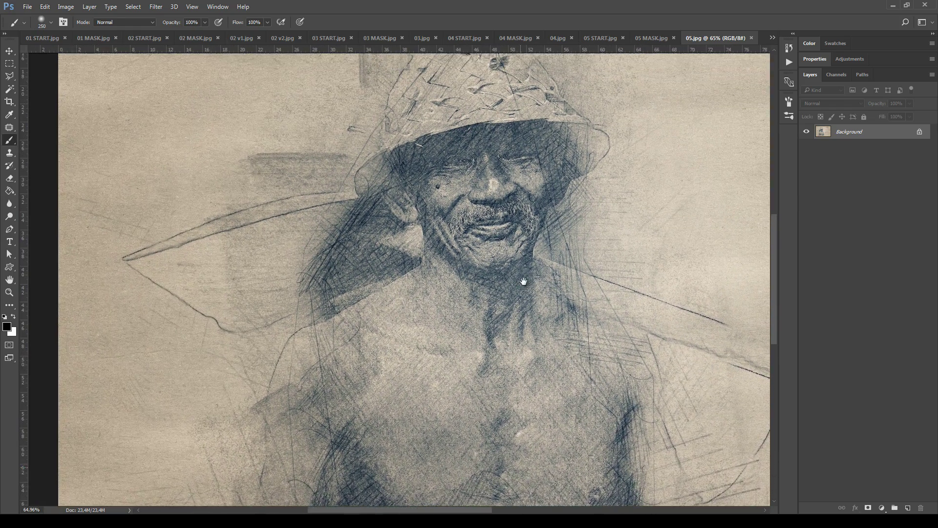
scroll(504, 331, down, 2)
drag(609, 327, 310, 317)
scroll(432, 327, up, 1)
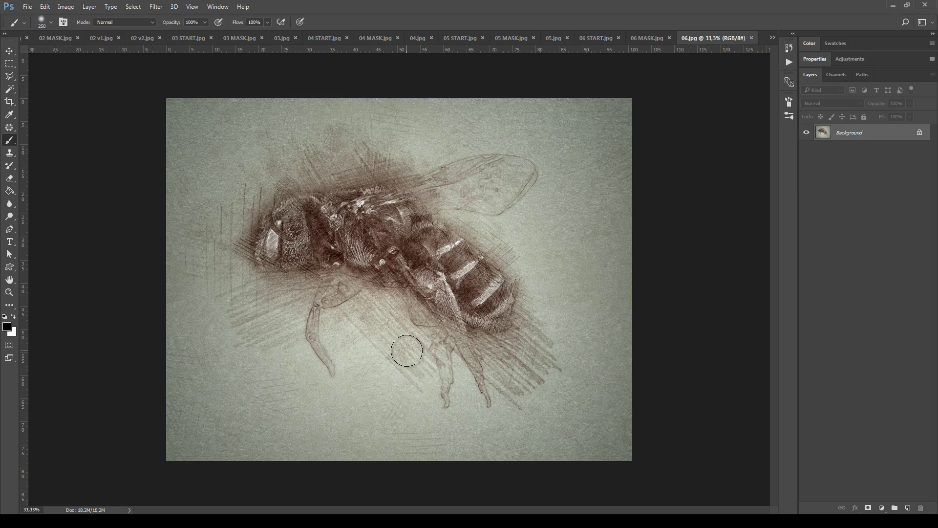
Step: Examine the body, wing and hatching strokes of the sketched insect in 06.jpg up close
scroll(407, 350, up, 4)
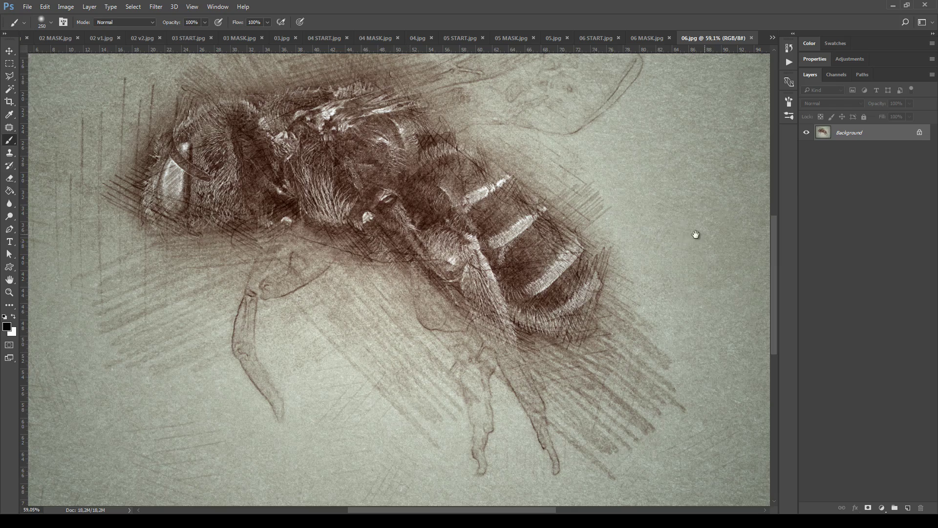
drag(696, 235, 618, 342)
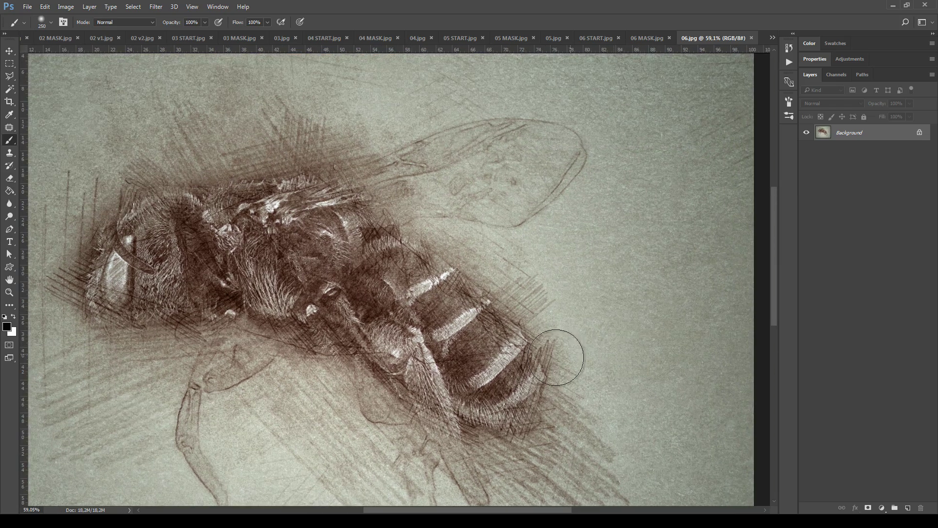
scroll(555, 357, down, 1)
mouse_move(362, 347)
mouse_down()
mouse_move(474, 360)
mouse_move(504, 379)
mouse_move(519, 216)
mouse_move(425, 216)
mouse_move(258, 237)
mouse_move(212, 330)
mouse_up()
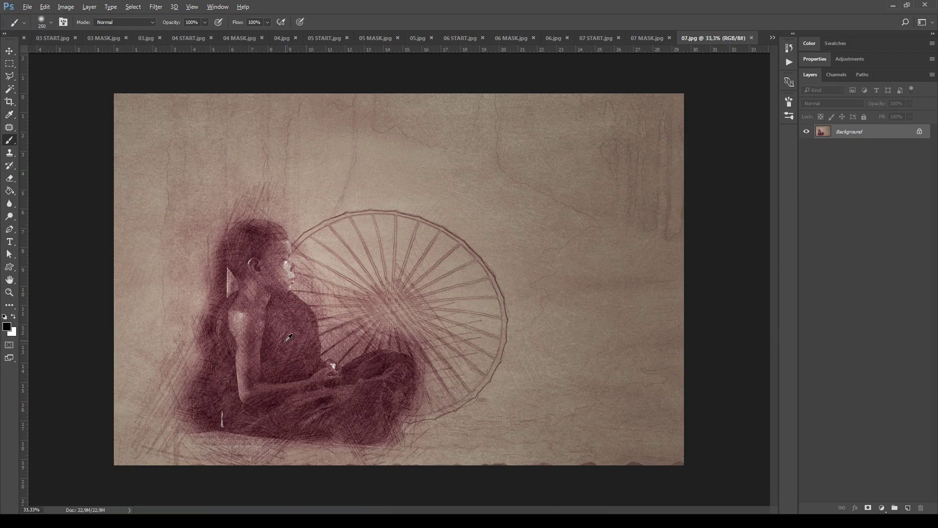
Step: Inspect the seated figure and the parasol in the sketch 07.jpg at closer range
scroll(288, 337, up, 5)
drag(333, 373, 426, 260)
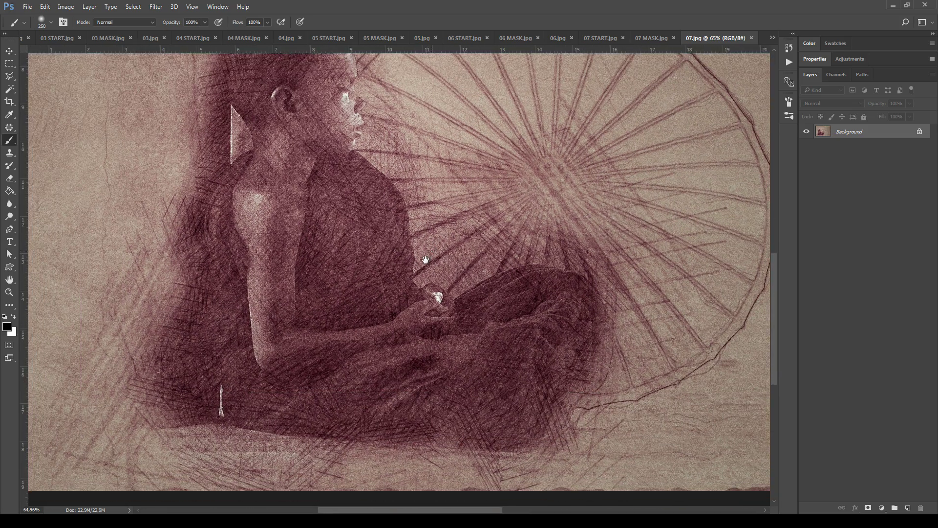
drag(373, 329, 417, 261)
mouse_move(567, 338)
mouse_down()
mouse_move(548, 427)
mouse_move(605, 385)
mouse_move(394, 418)
mouse_up()
scroll(455, 389, down, 2)
scroll(455, 389, down, 2)
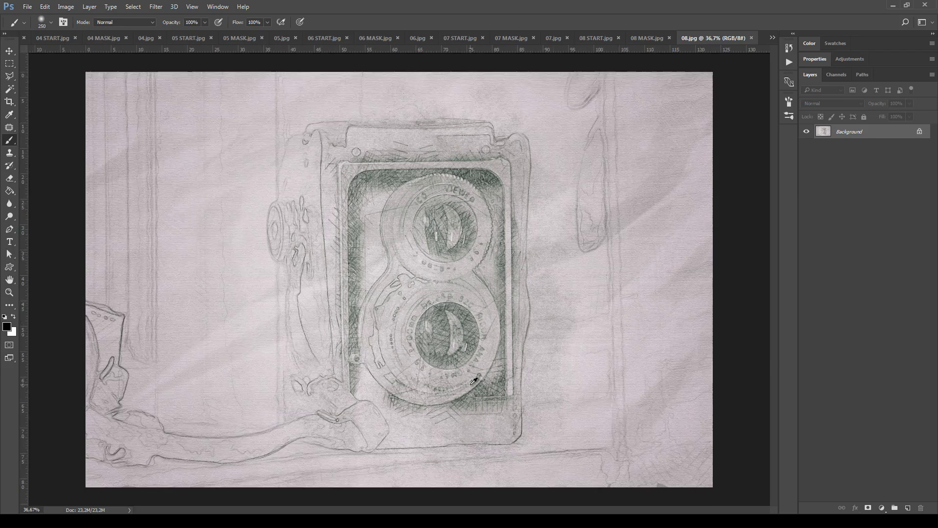
Step: Inspect the lenses, body and strap of the vintage camera in the sketch 08.jpg up close
scroll(474, 381, up, 2)
mouse_move(652, 275)
mouse_down()
mouse_move(637, 362)
mouse_move(612, 428)
mouse_move(595, 436)
mouse_up()
mouse_move(379, 435)
mouse_down()
mouse_move(523, 352)
mouse_move(523, 287)
mouse_up()
drag(375, 373, 376, 285)
drag(582, 280, 421, 376)
scroll(504, 339, down, 4)
Step: Go through 09 START.jpg and 09 MASK.jpg, and examine the woman holding the camera in the sketch 09.jpg
key(ctrl+Tab)
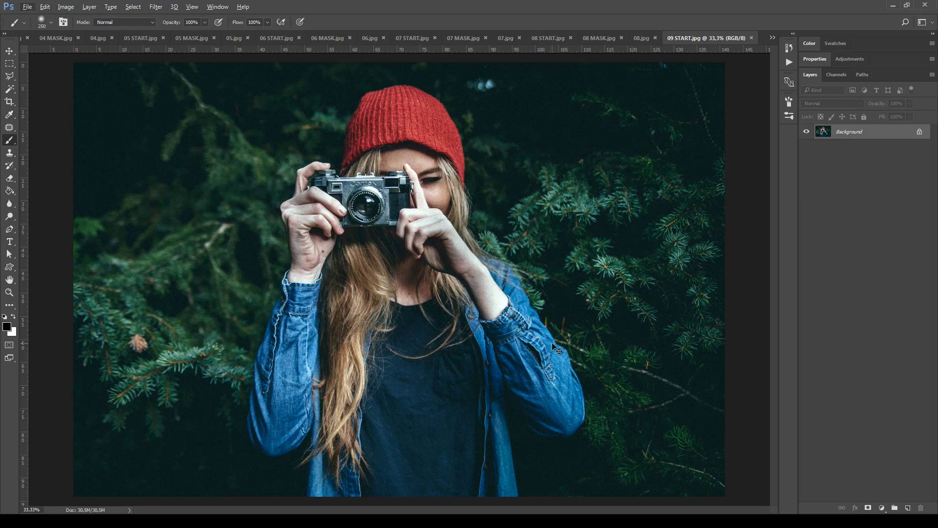
key(ctrl+Tab)
key(ctrl+Tab)
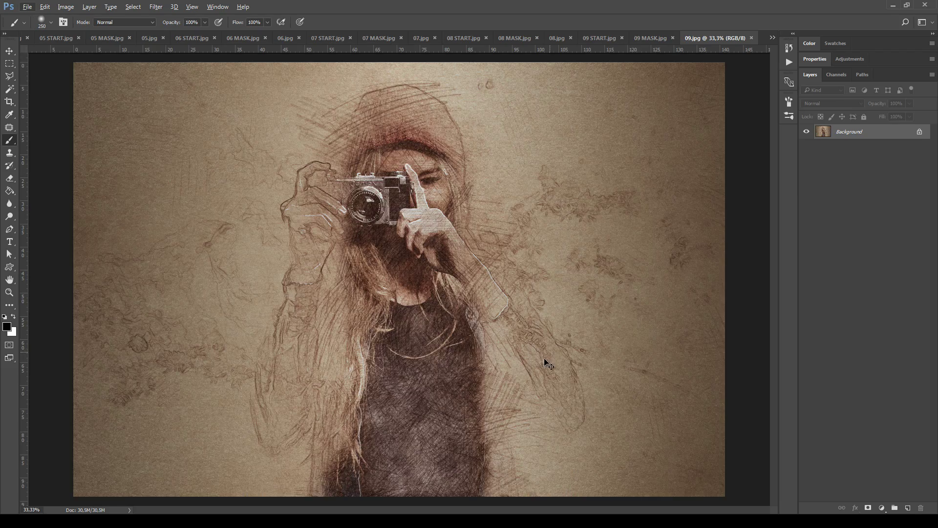
scroll(462, 348, up, 4)
drag(524, 243, 521, 341)
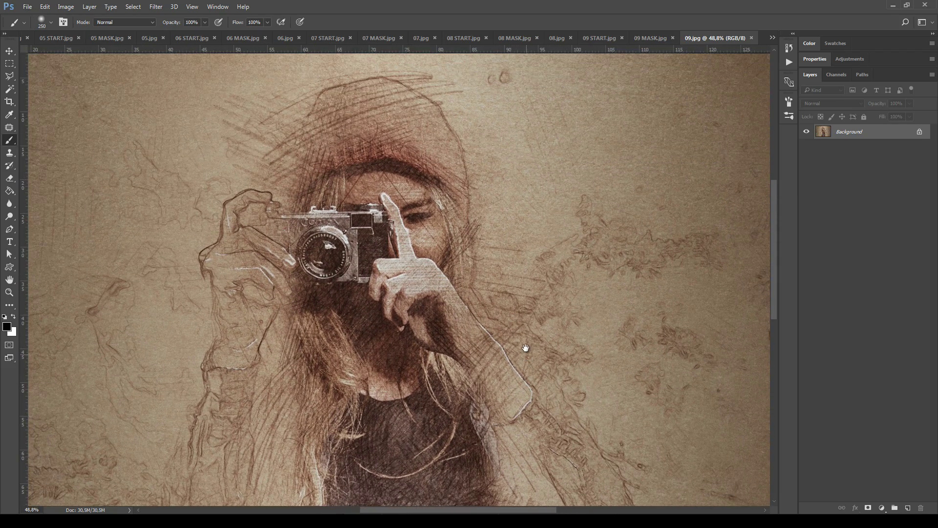
mouse_move(561, 376)
mouse_down()
mouse_move(478, 314)
mouse_move(404, 345)
mouse_up()
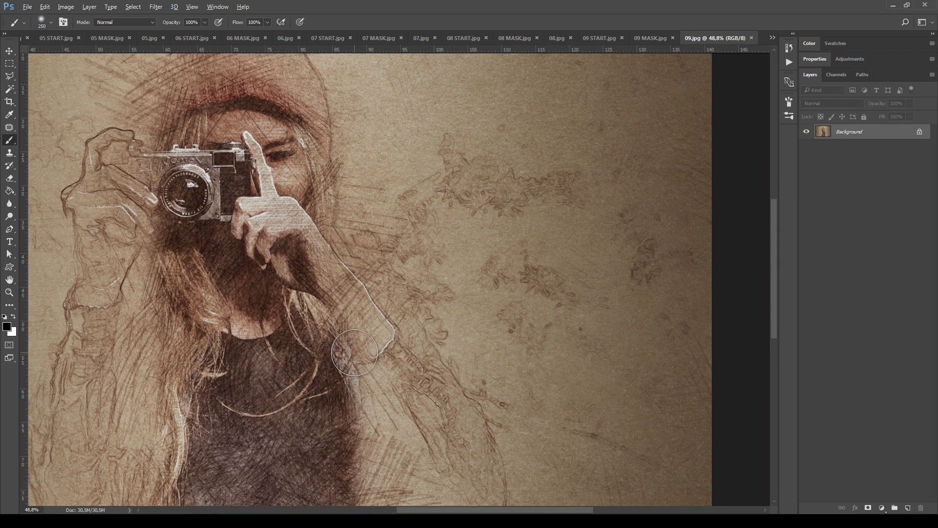
Step: Finish viewing the sketch 09.jpg at full extent and close all open documents
drag(345, 376, 497, 299)
scroll(497, 298, down, 2)
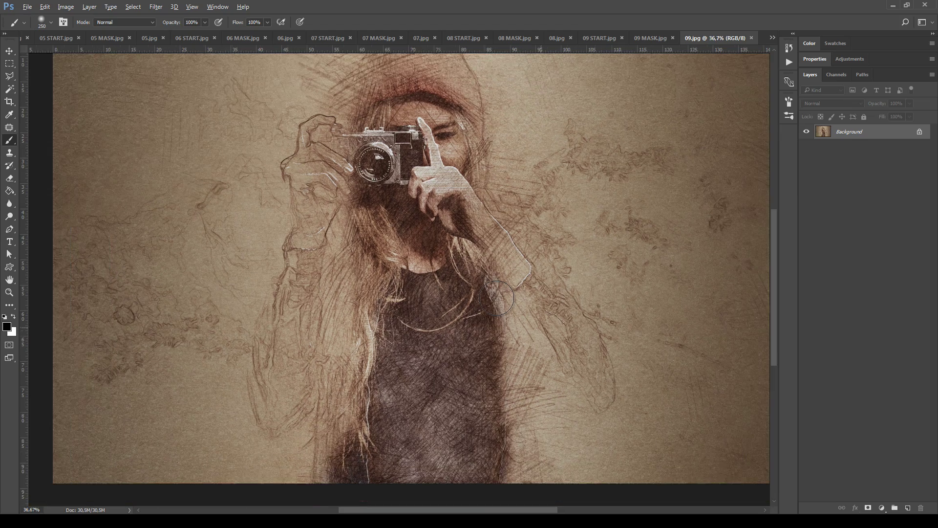
scroll(494, 209, down, 1)
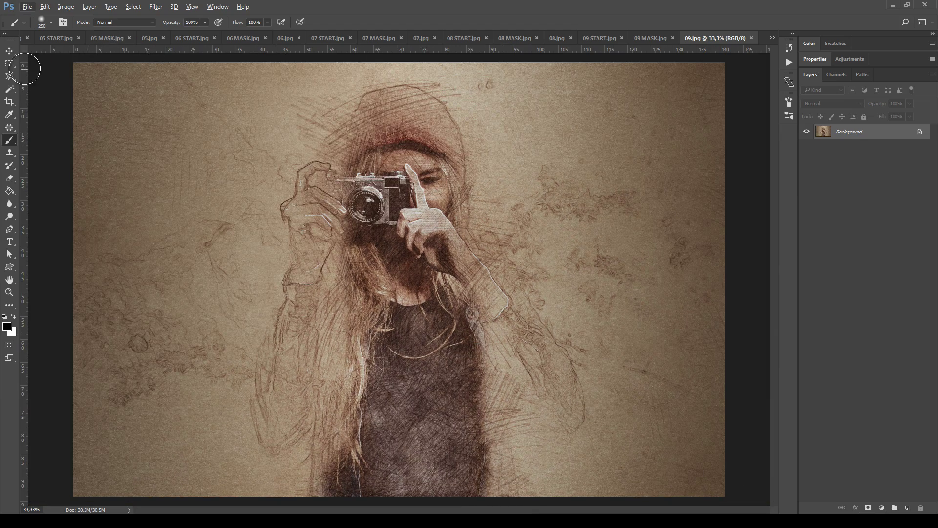
click(41, 6)
mouse_move(28, 6)
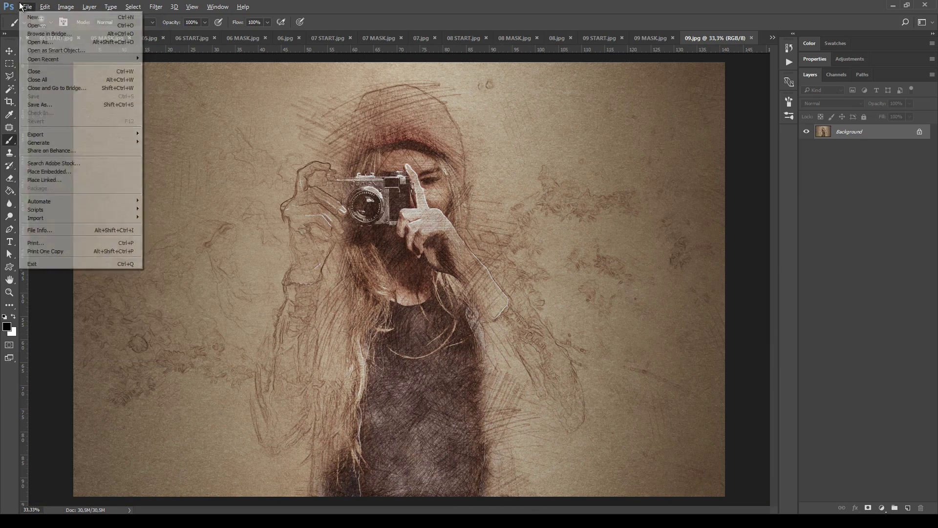
click(64, 80)
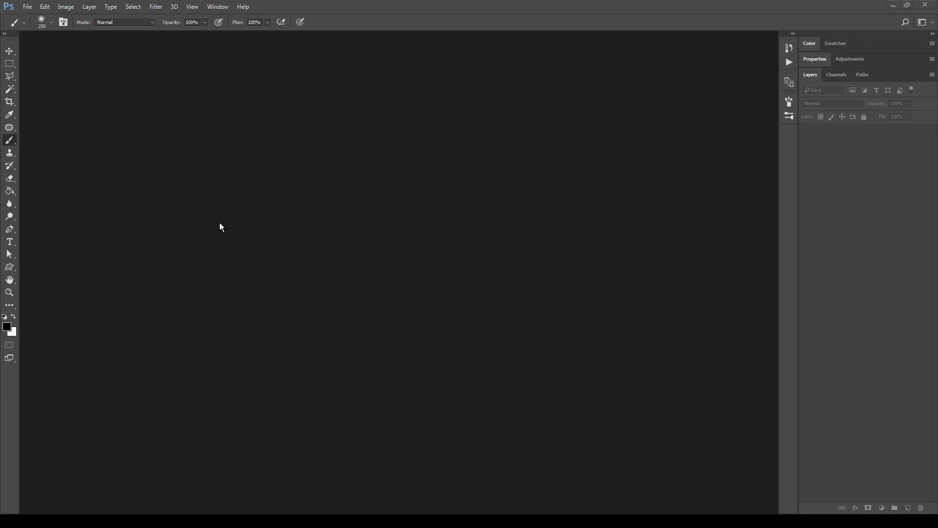
Step: Show the Actions panel and load the Pencil Art - Action file from the Addon folder into it
click(219, 6)
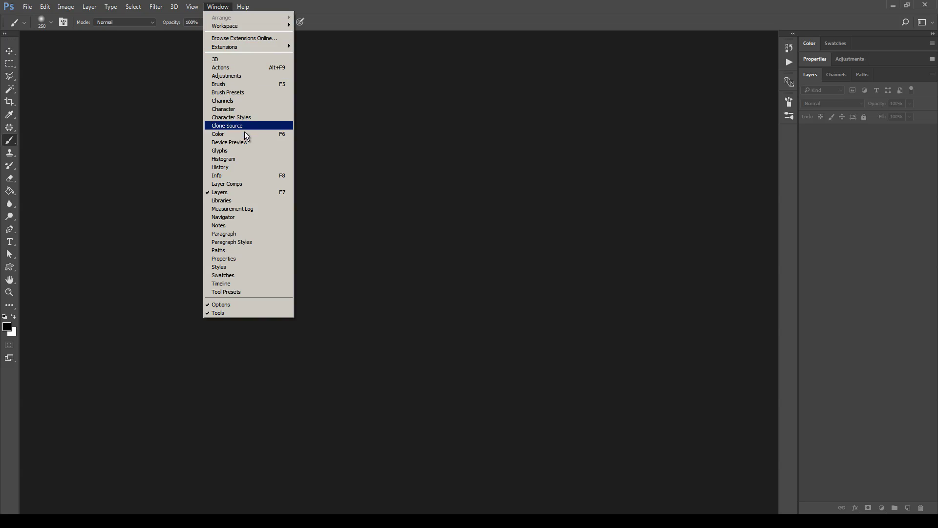
click(246, 68)
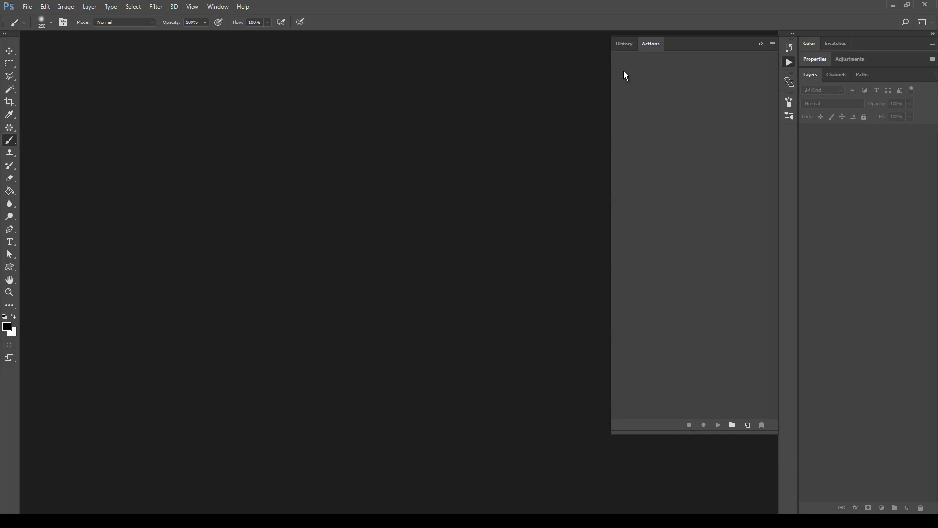
click(773, 44)
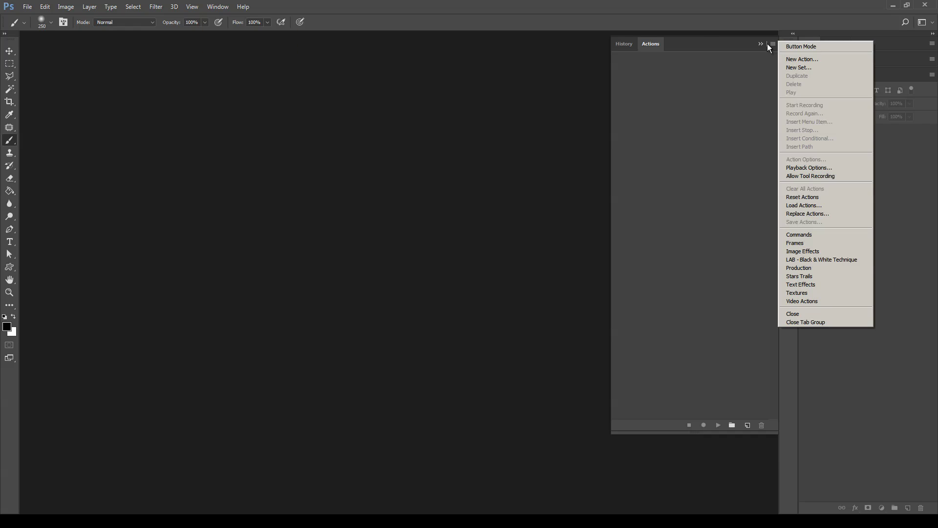
click(826, 206)
click(344, 221)
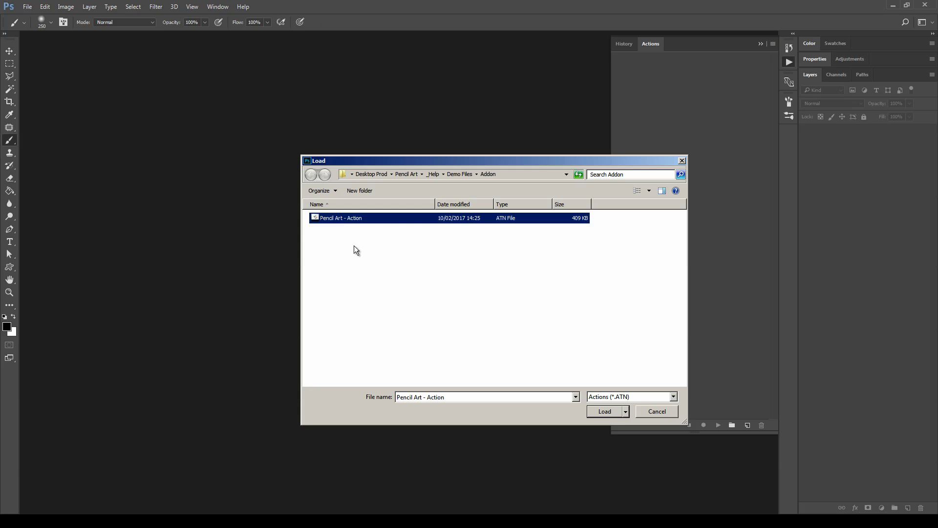
click(600, 408)
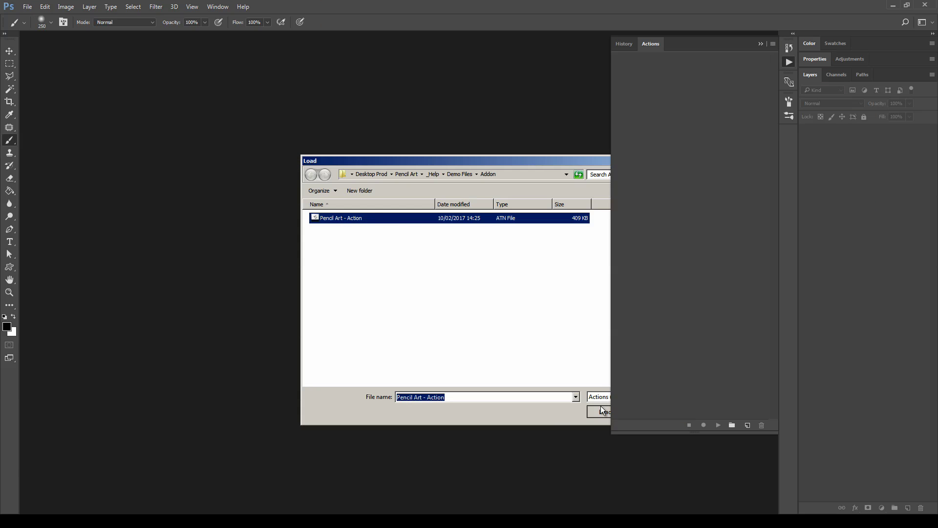
Step: Expand the PENCIL ART action to look over its recorded commands, and collapse it again
click(645, 67)
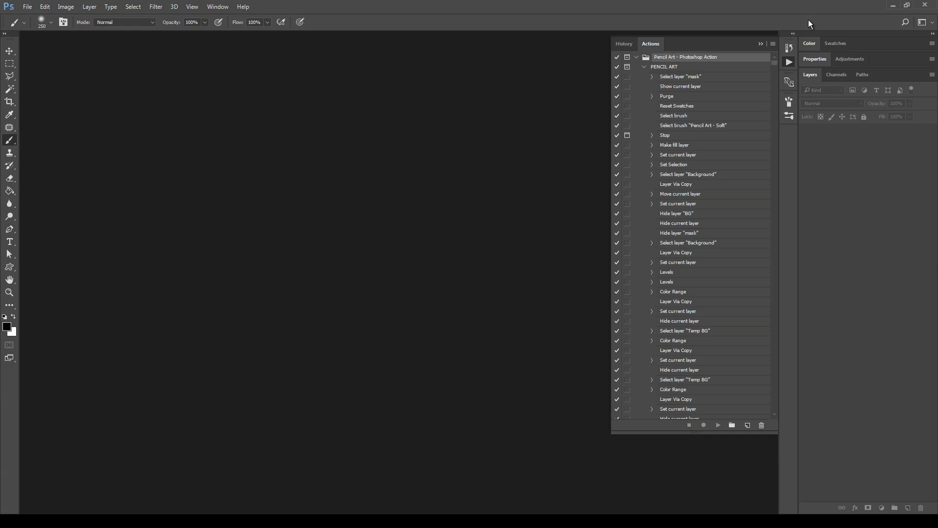
mouse_move(774, 63)
mouse_down()
mouse_move(783, 414)
mouse_move(774, 58)
mouse_up()
click(644, 67)
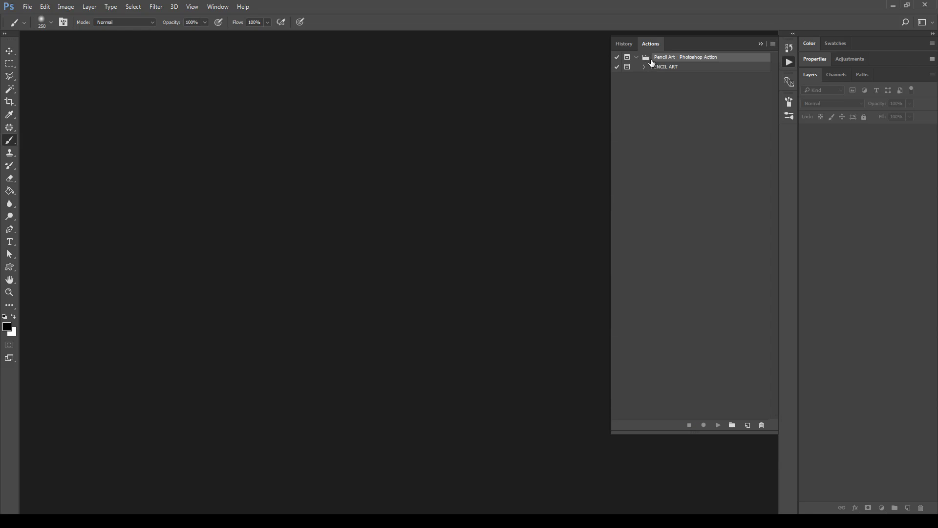
Step: Load the Pencil Art - Brushes file into the brush presets with the Preset Manager
click(44, 7)
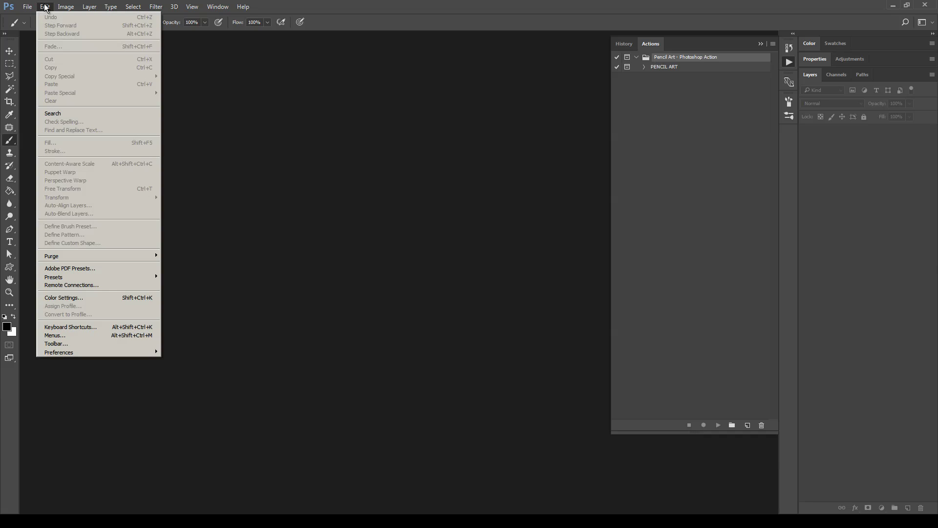
mouse_move(113, 275)
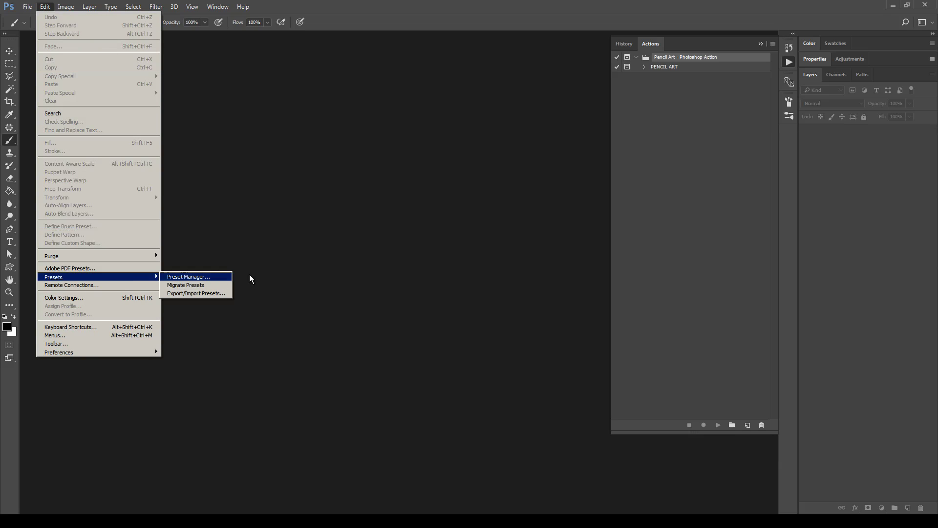
click(212, 276)
click(382, 166)
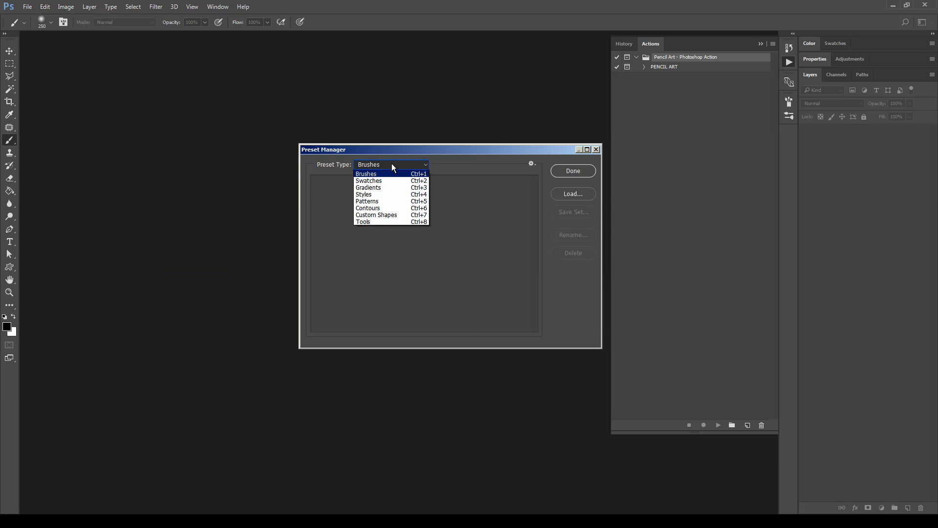
click(376, 175)
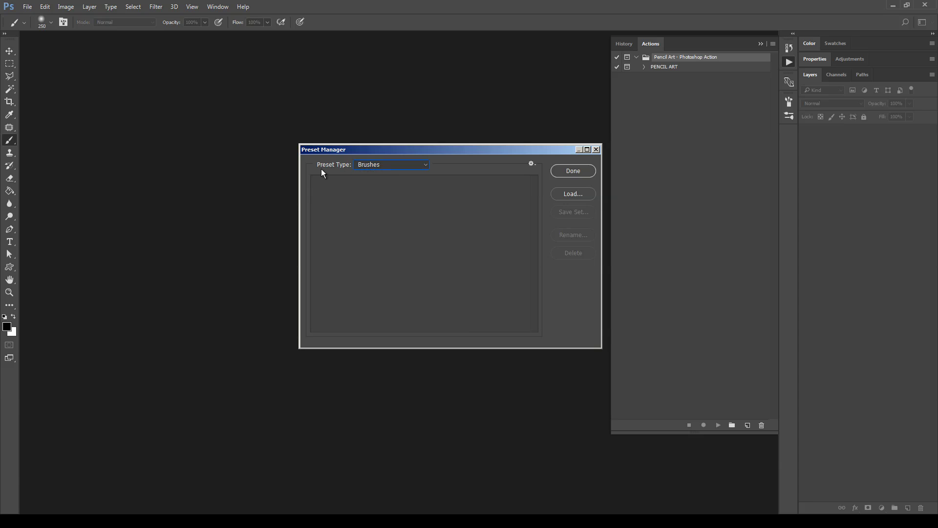
click(583, 194)
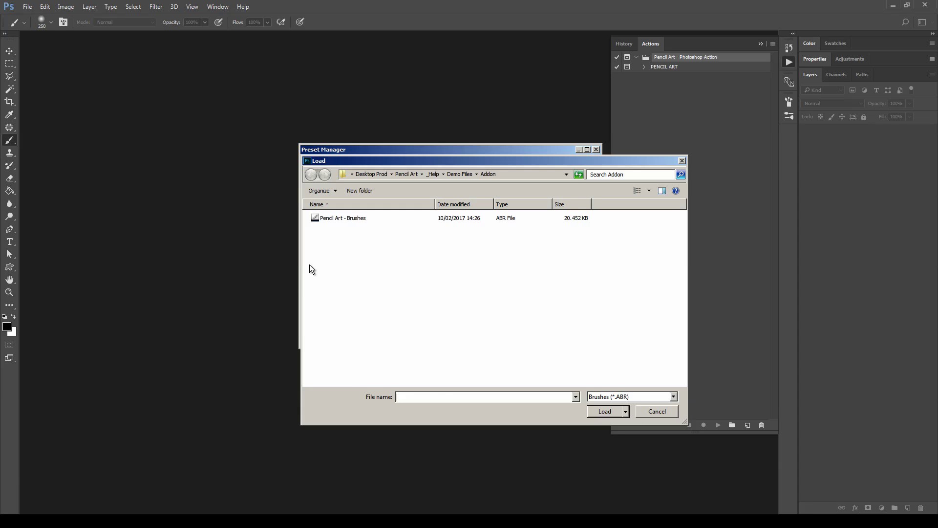
click(347, 219)
click(625, 412)
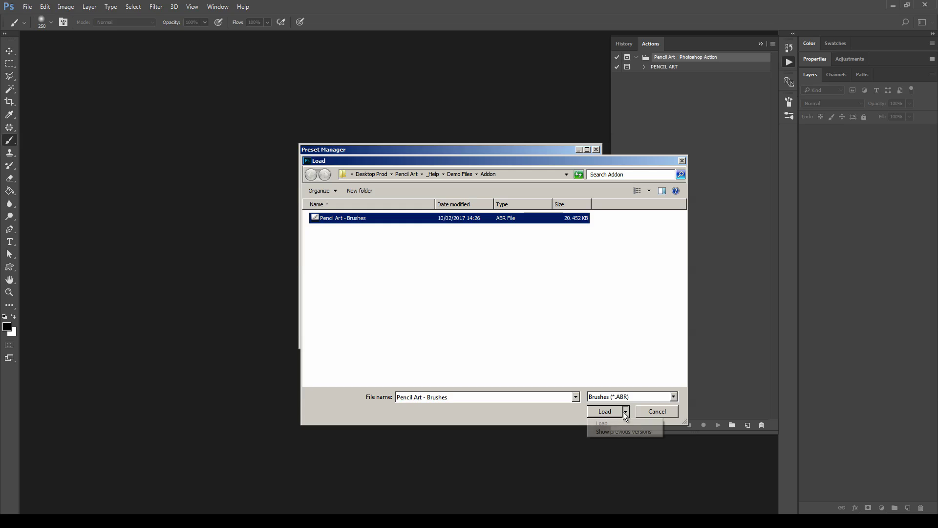
click(604, 412)
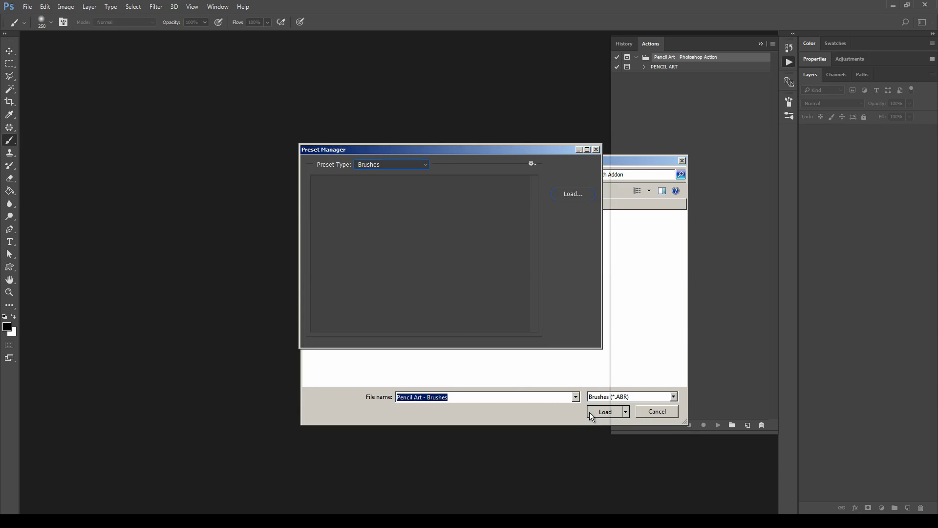
Step: Load the Pencil Art - Patterns file as pattern presets, check the loaded patterns, and finish with the Preset Manager
click(389, 163)
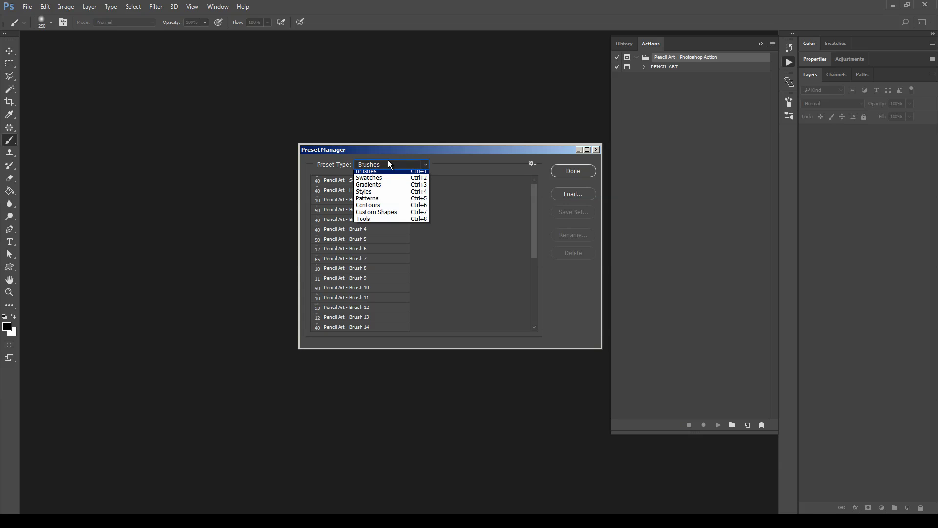
click(374, 202)
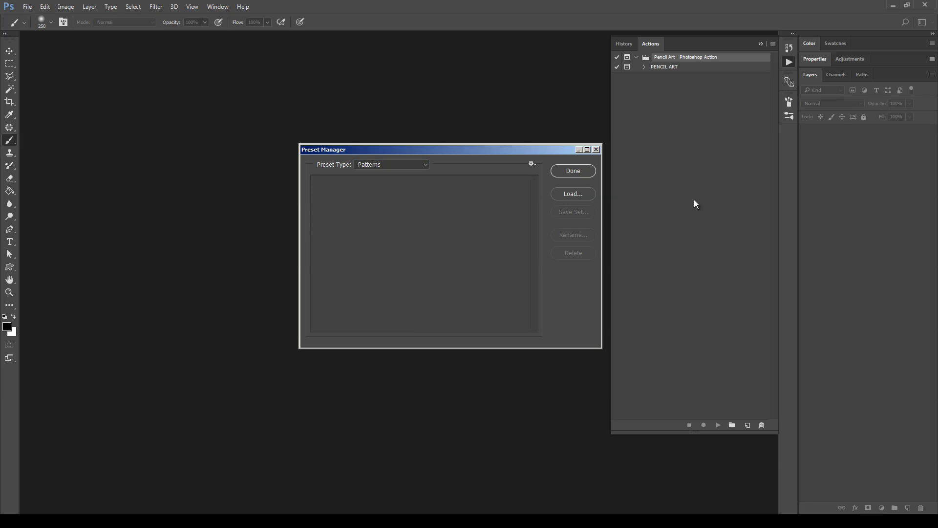
click(576, 195)
click(329, 218)
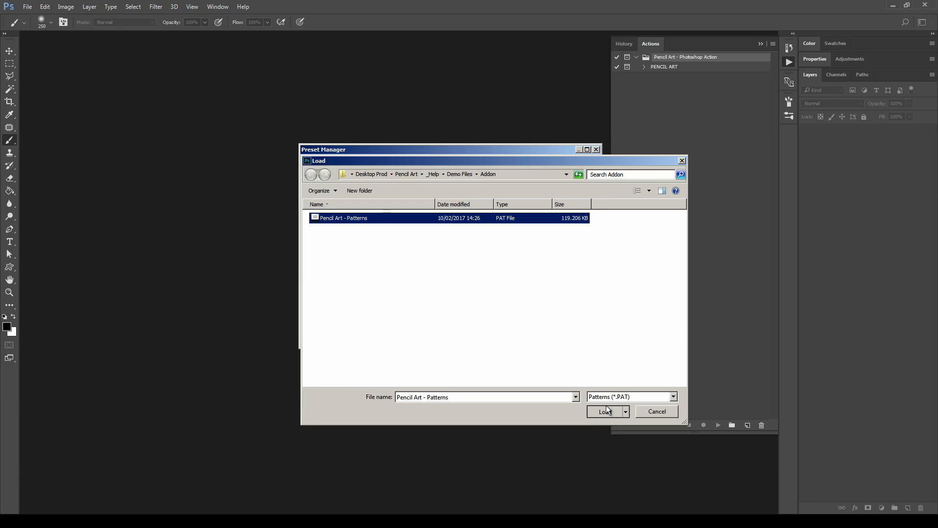
click(606, 410)
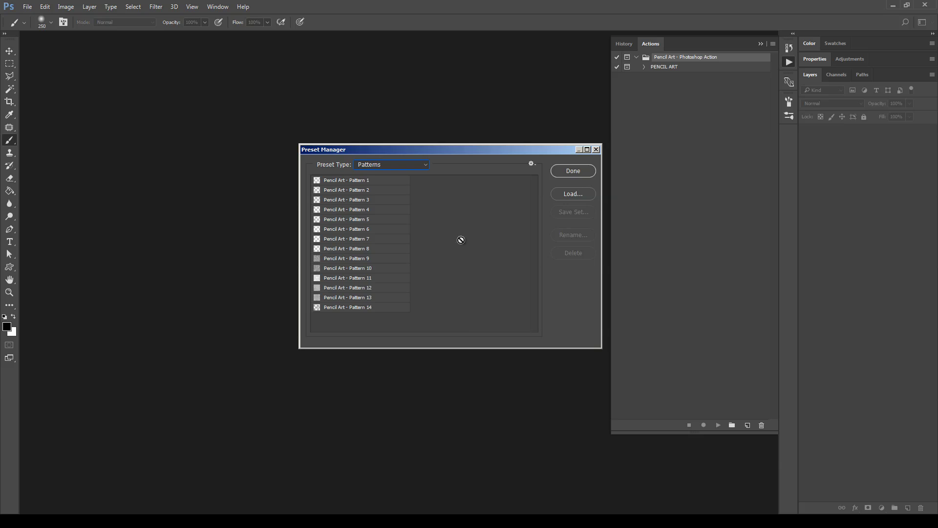
drag(354, 182, 356, 318)
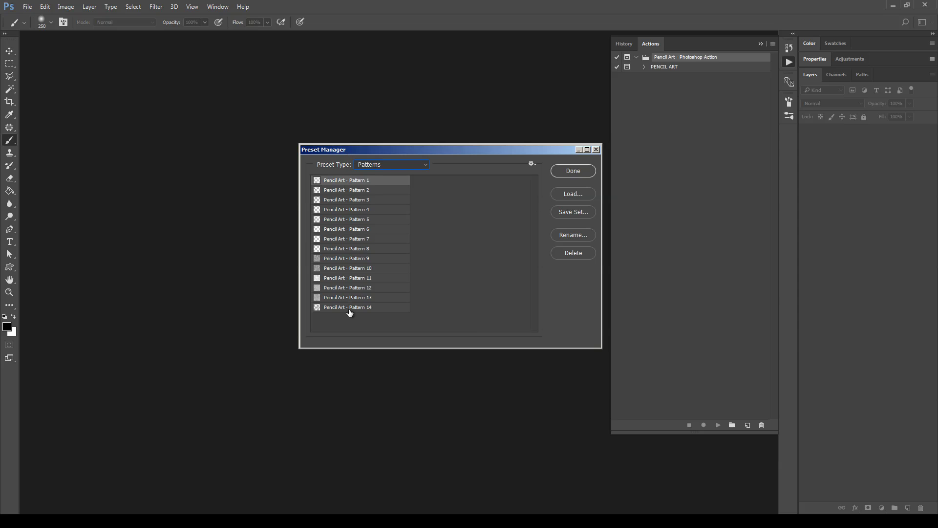
click(581, 171)
Step: Collapse the Actions panel and review the loaded Pencil Art brushes in Brush Presets, closing the list when done
click(773, 43)
click(599, 18)
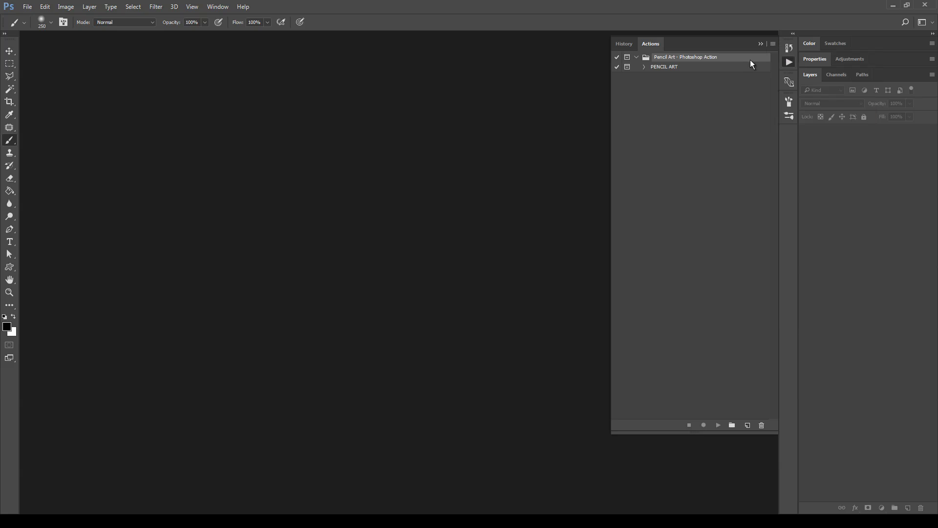
click(761, 43)
click(222, 9)
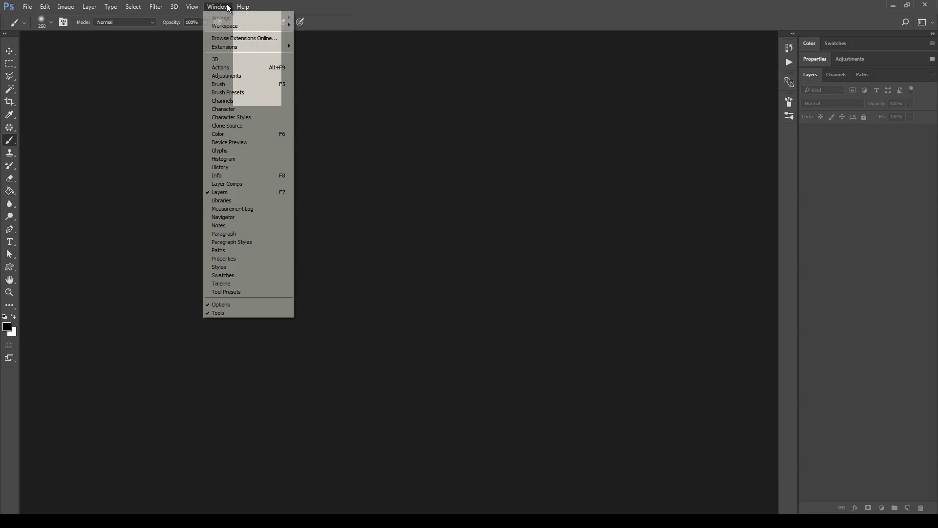
click(229, 92)
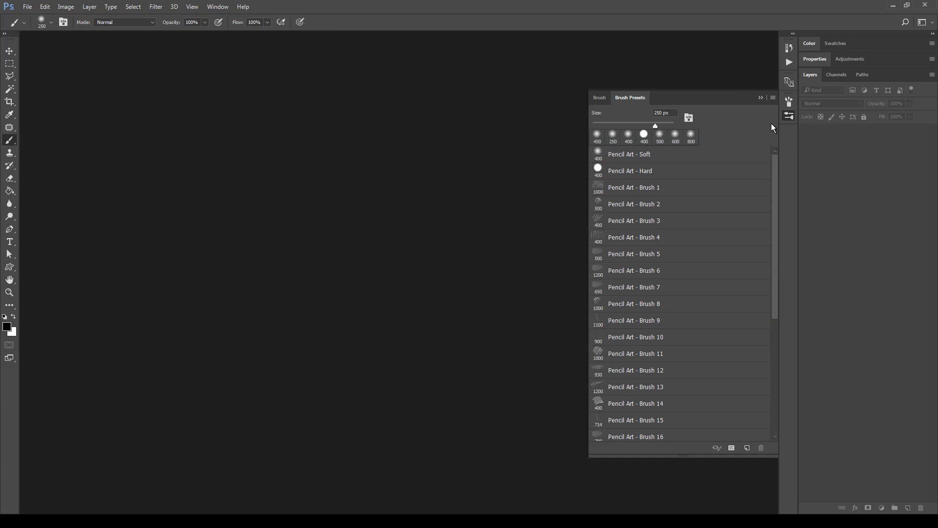
mouse_move(774, 166)
mouse_down()
mouse_move(788, 320)
mouse_move(773, 143)
mouse_move(784, 373)
mouse_up()
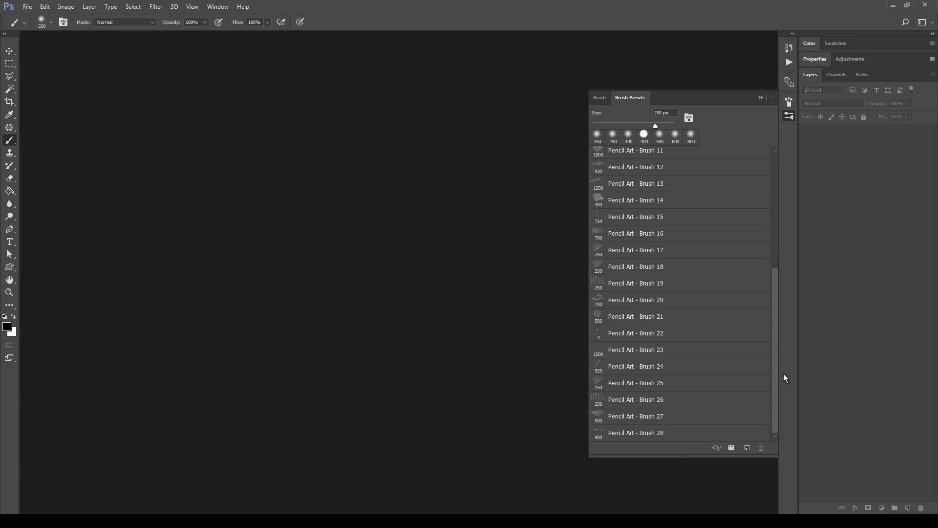
click(789, 116)
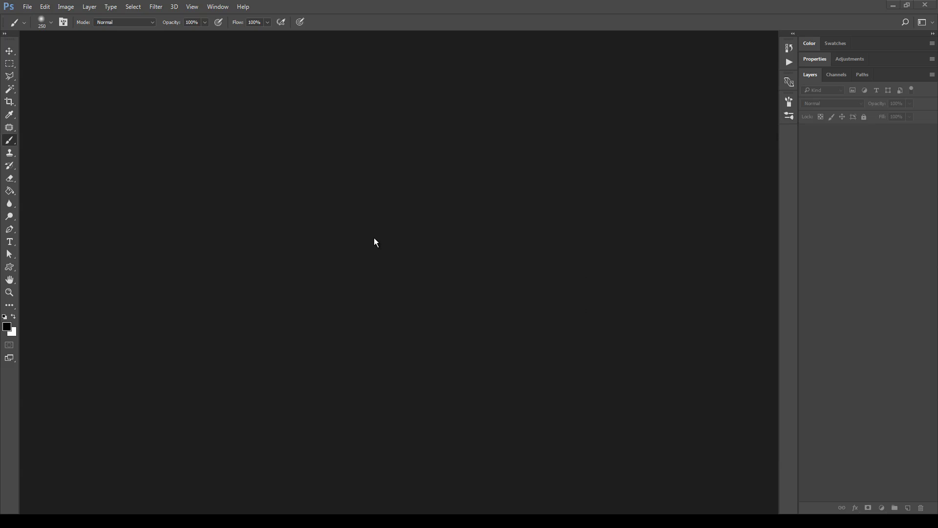
Step: Open the football photo 01 from the Demo Files folder
click(27, 7)
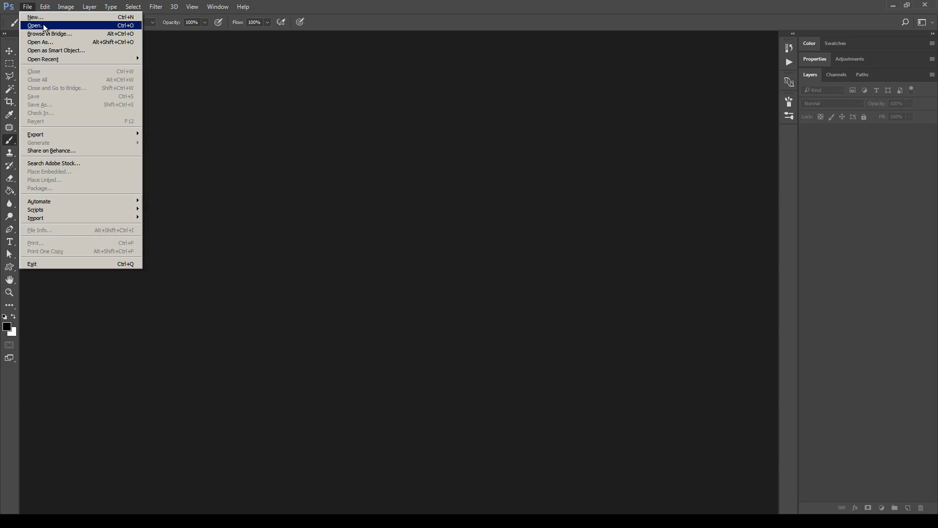
click(39, 25)
click(377, 227)
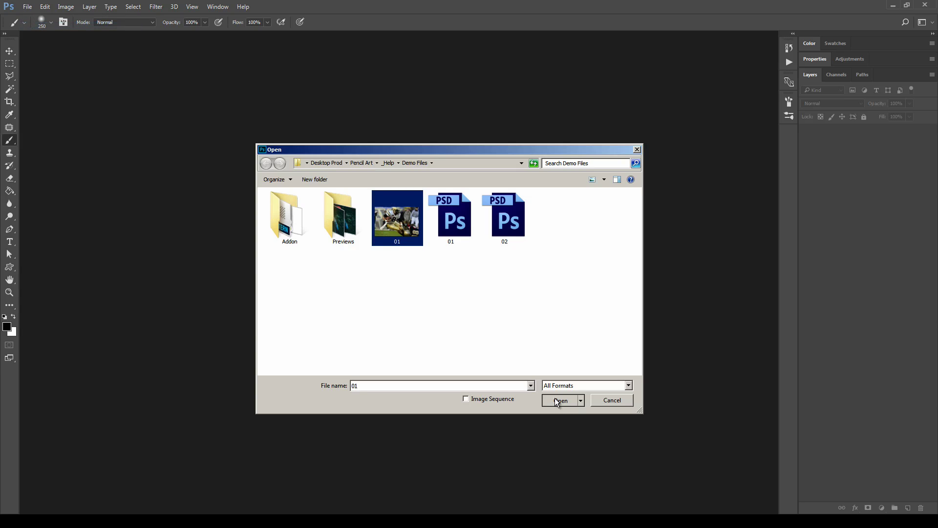
click(557, 398)
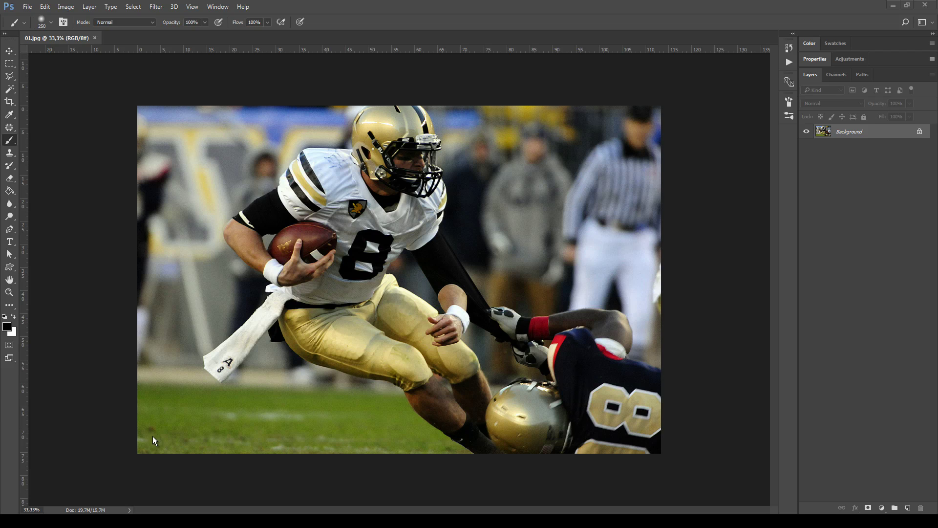
Step: Check the photo's color mode and bit depth, and inspect its pixel dimensions in Image Size without changing them
click(68, 10)
mouse_move(90, 18)
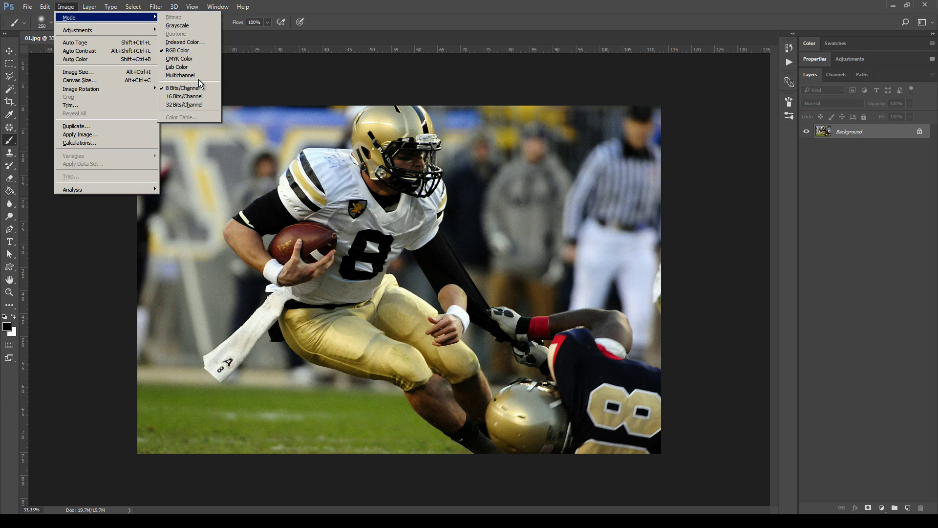
click(105, 73)
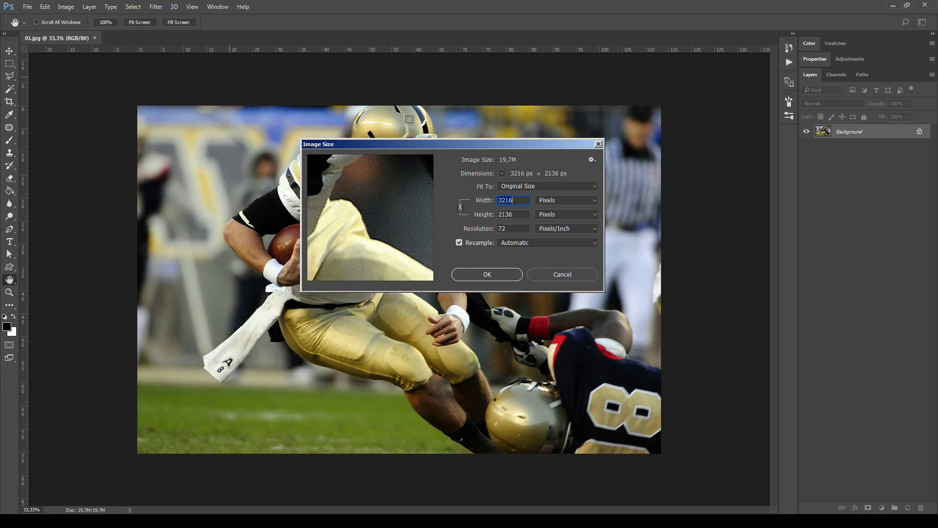
click(520, 202)
drag(516, 201, 497, 200)
click(564, 280)
key(b)
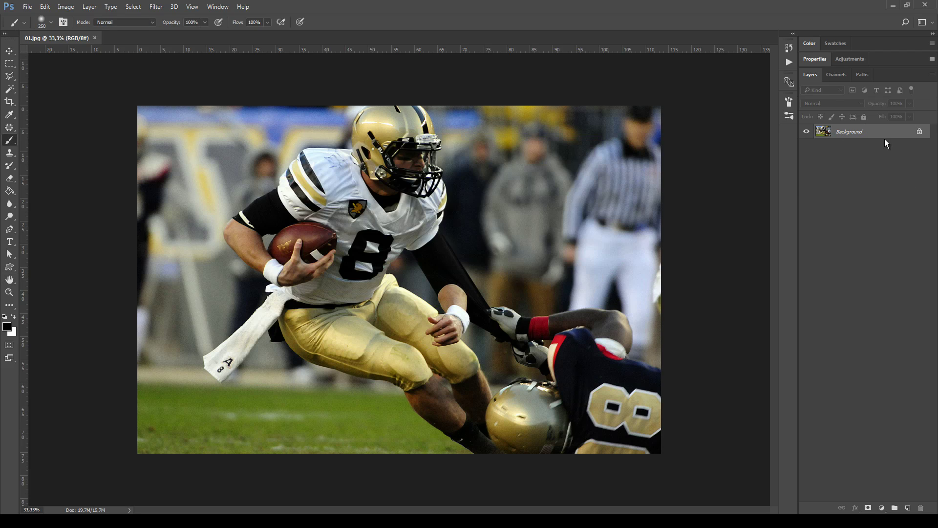
Step: Check the Layers panel options, including adding "copy" to copied layers and groups, and accept them
click(932, 75)
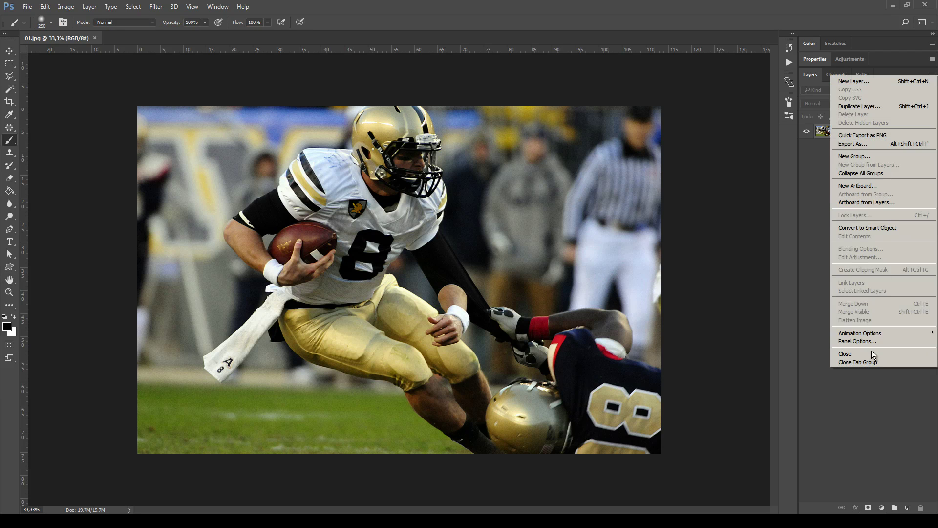
click(879, 340)
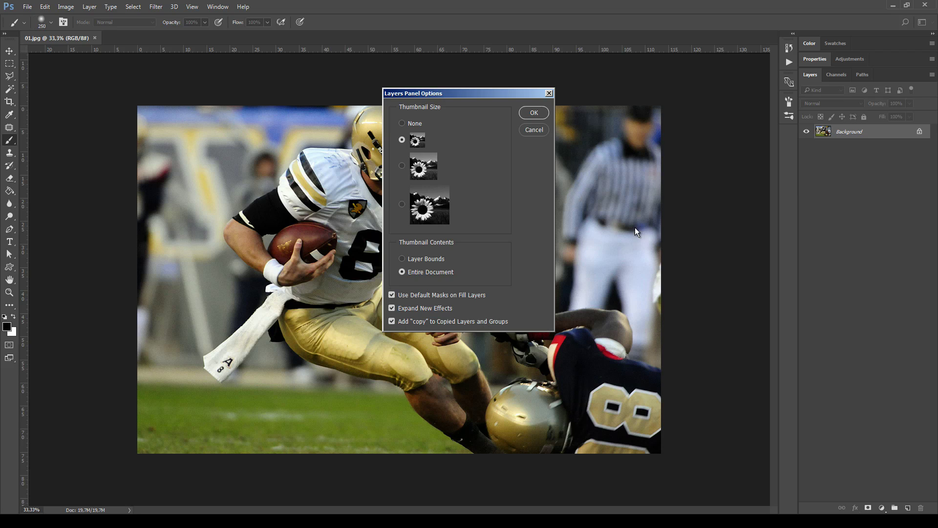
click(535, 113)
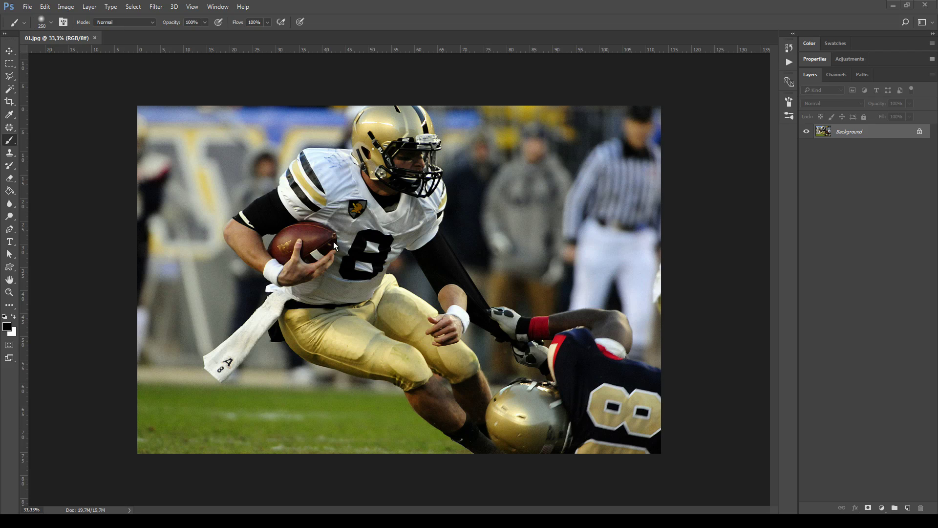
click(65, 7)
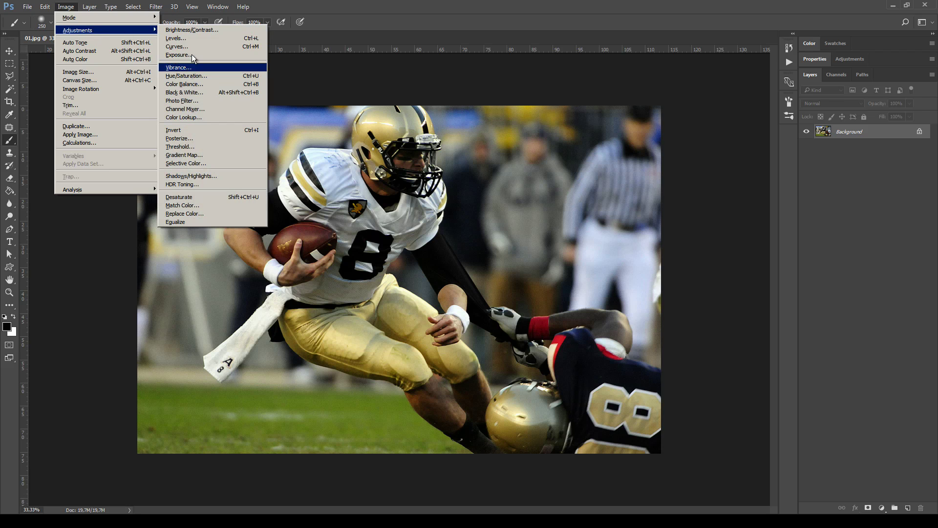
click(176, 38)
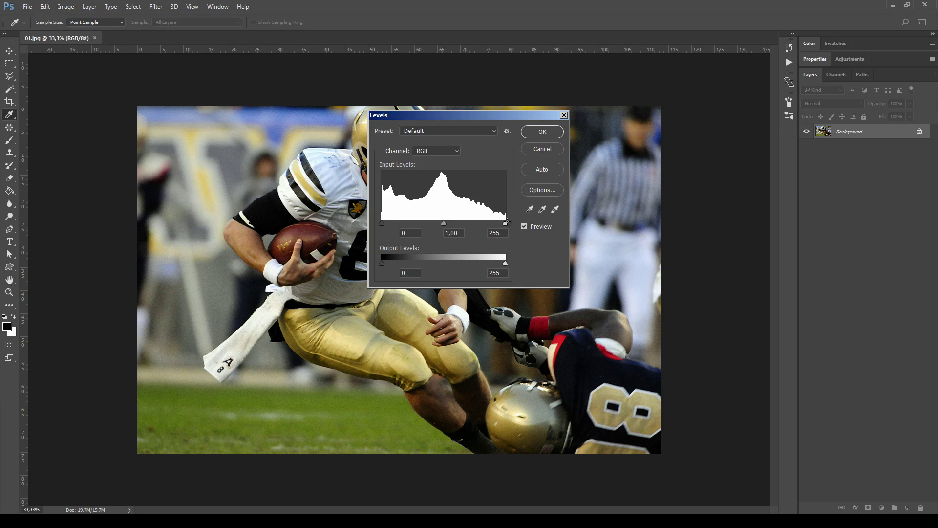
click(382, 223)
drag(383, 225, 378, 230)
mouse_move(505, 223)
mouse_down()
mouse_move(497, 225)
mouse_move(508, 226)
mouse_up()
click(549, 148)
Step: Apply Auto Contrast to the football photo
click(58, 8)
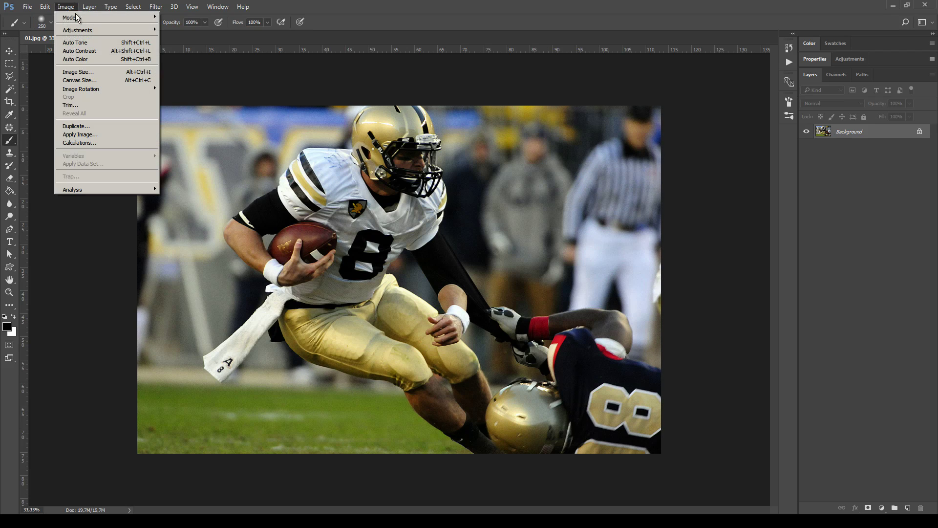
click(80, 51)
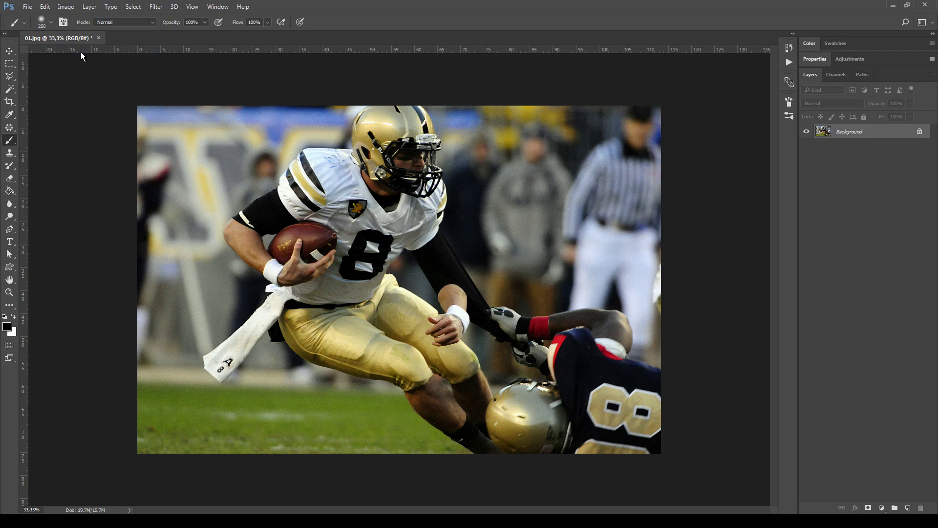
click(65, 7)
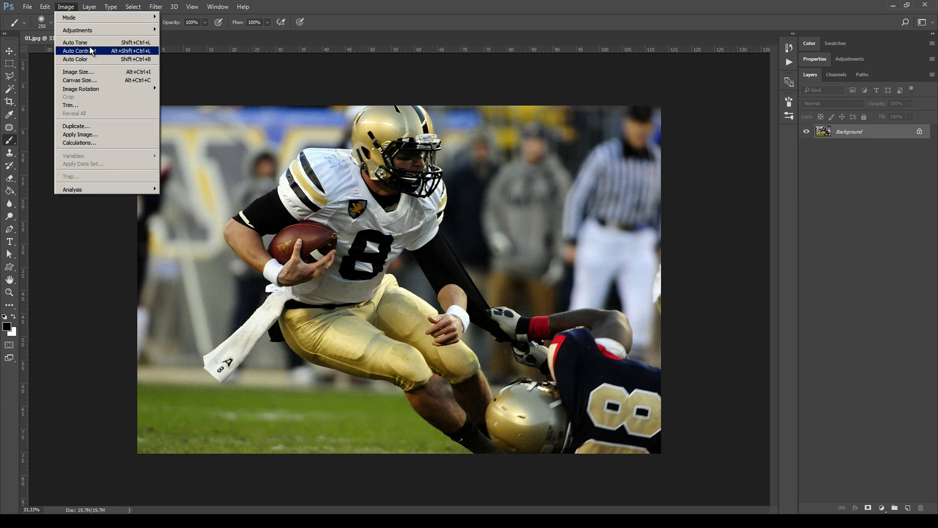
click(286, 77)
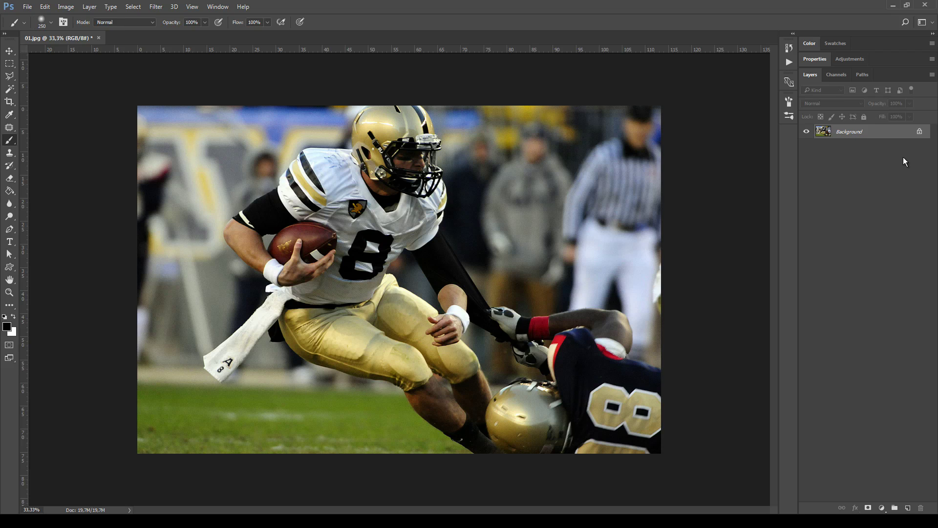
Step: Unlock the Background into a regular layer and convert that layer back into the Background
click(919, 131)
click(855, 164)
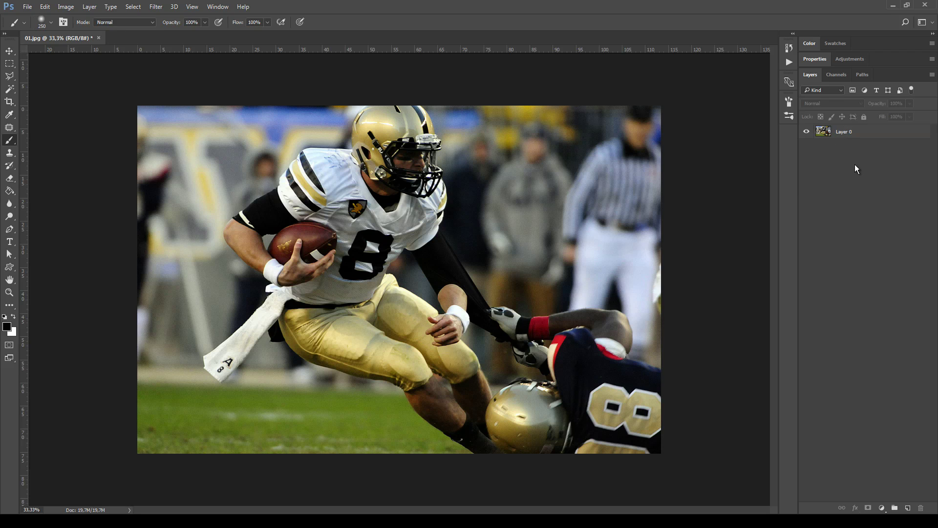
click(856, 131)
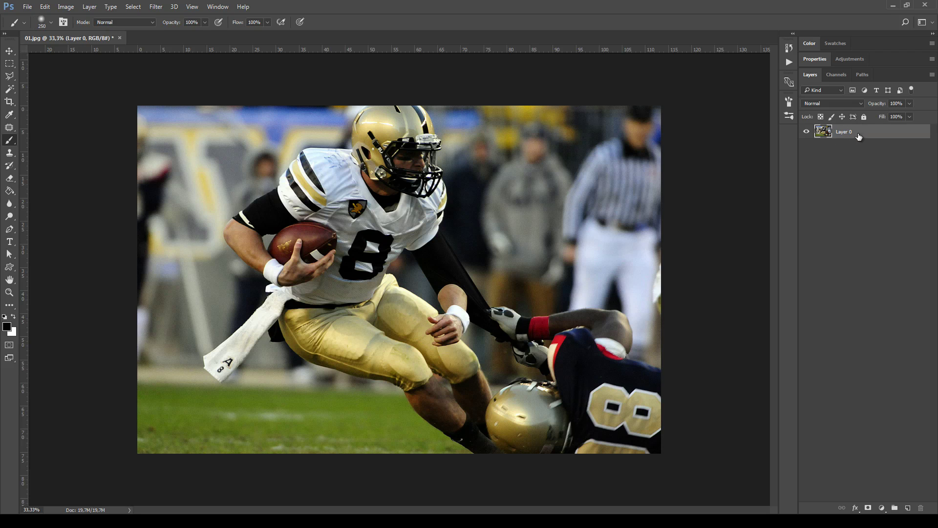
click(109, 7)
mouse_move(89, 7)
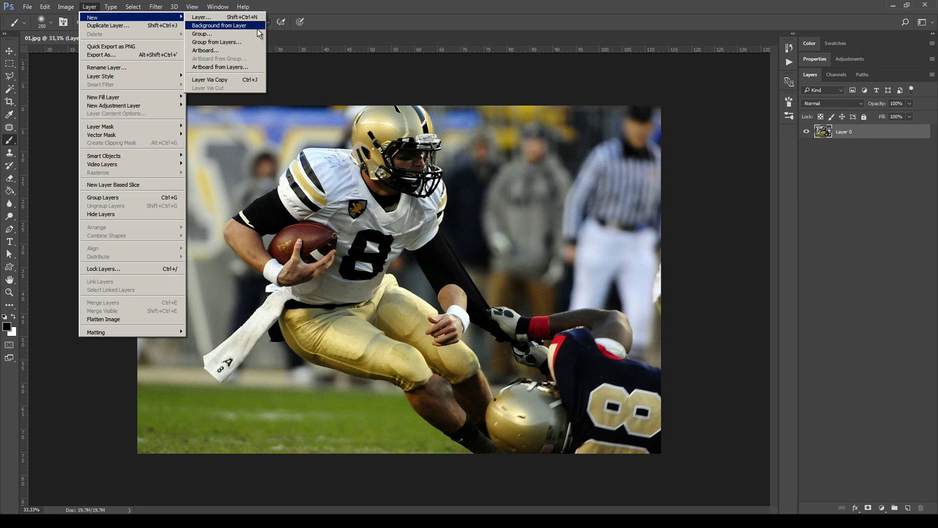
click(257, 29)
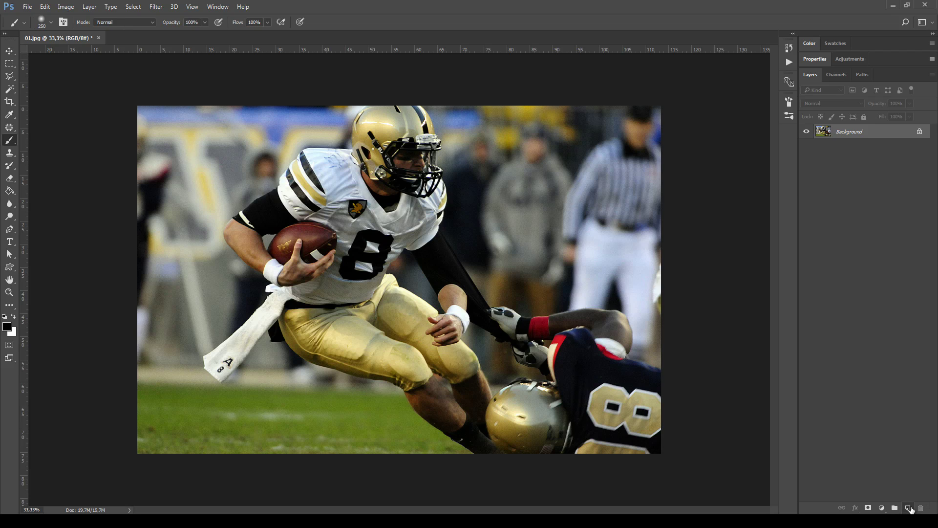
Step: Create a new layer above the Background and name it "mask"
click(908, 508)
double_click(841, 135)
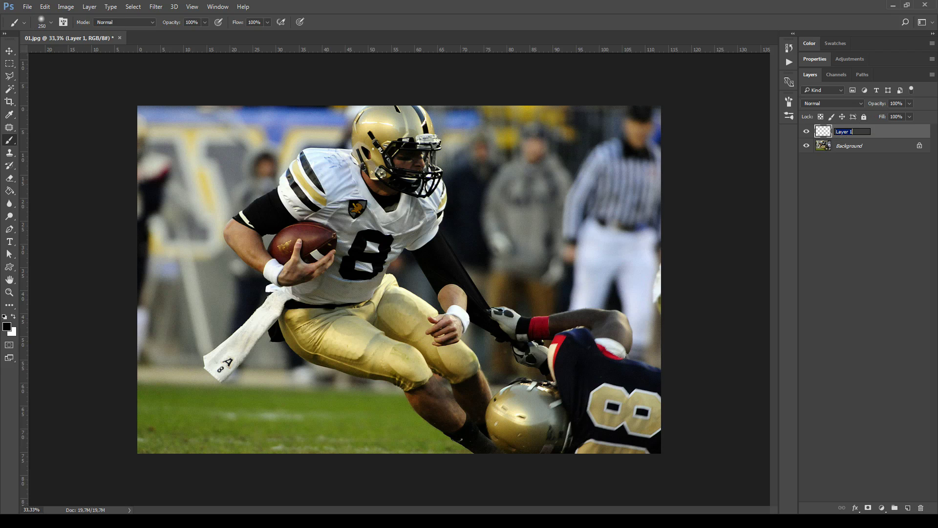
text(mask)
key(Return)
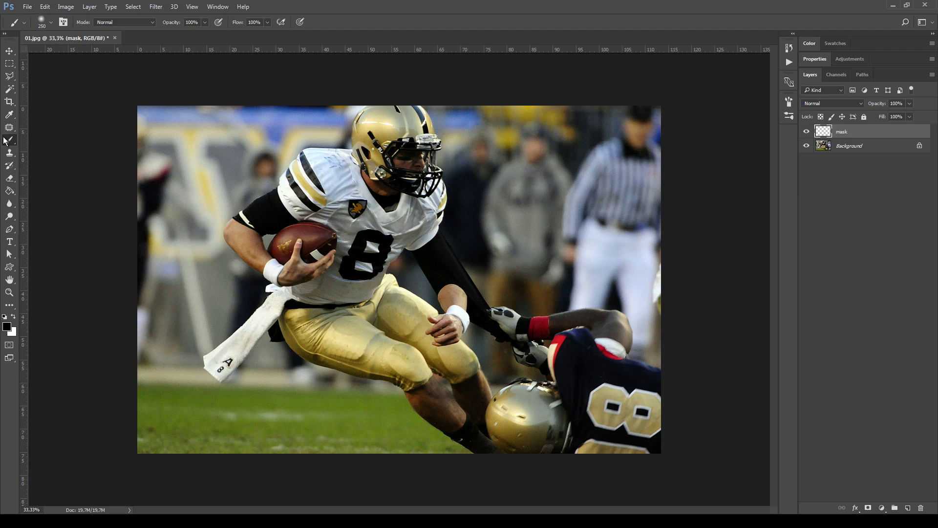
Step: Set the foreground color to orange with hue 30, saturation 100 and brightness 100
click(8, 327)
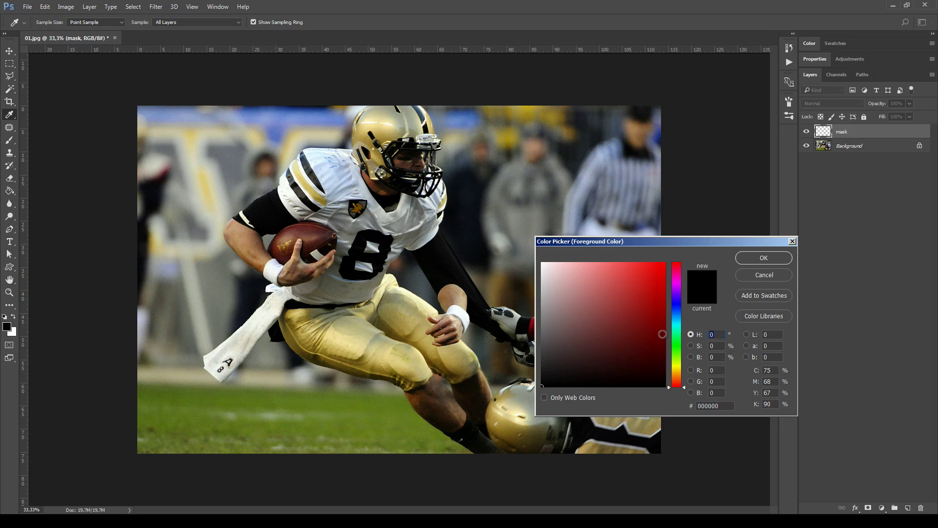
text(30)
key(Tab)
text(100)
key(Tab)
text(100)
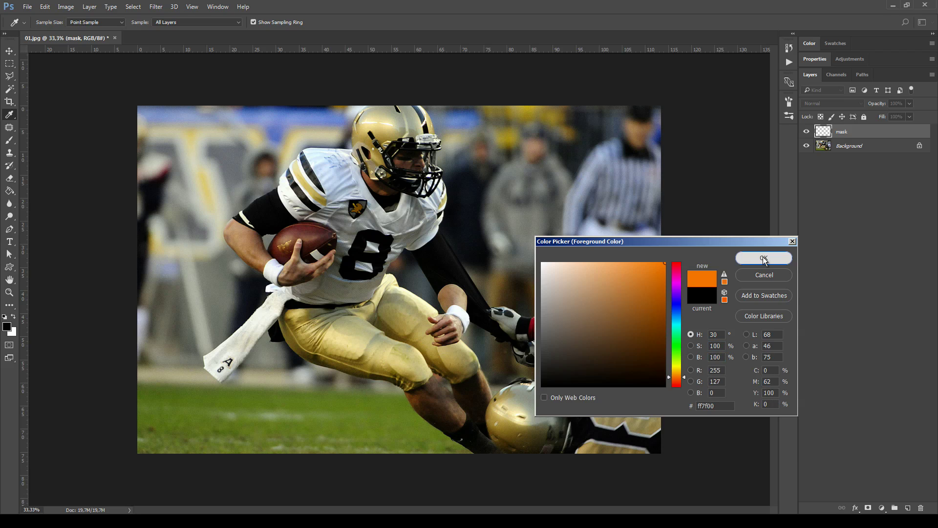
click(764, 258)
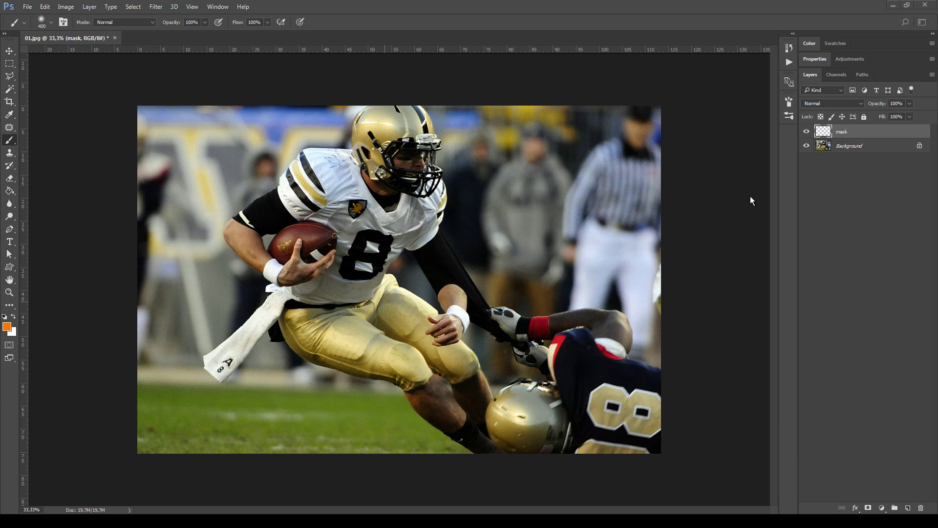
Step: Set the spacing of the 400 px Pencil Art - Soft brush to 25% and check the brush selection in the presets
click(789, 117)
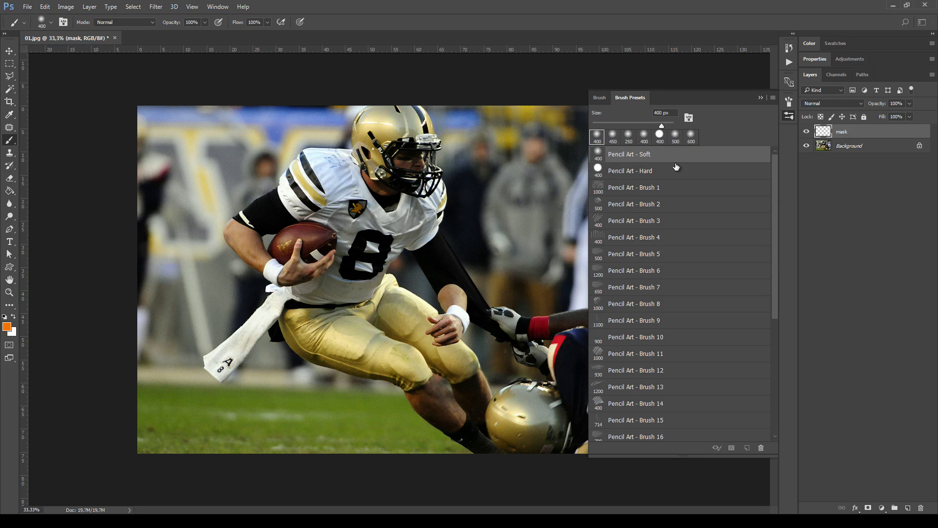
click(600, 97)
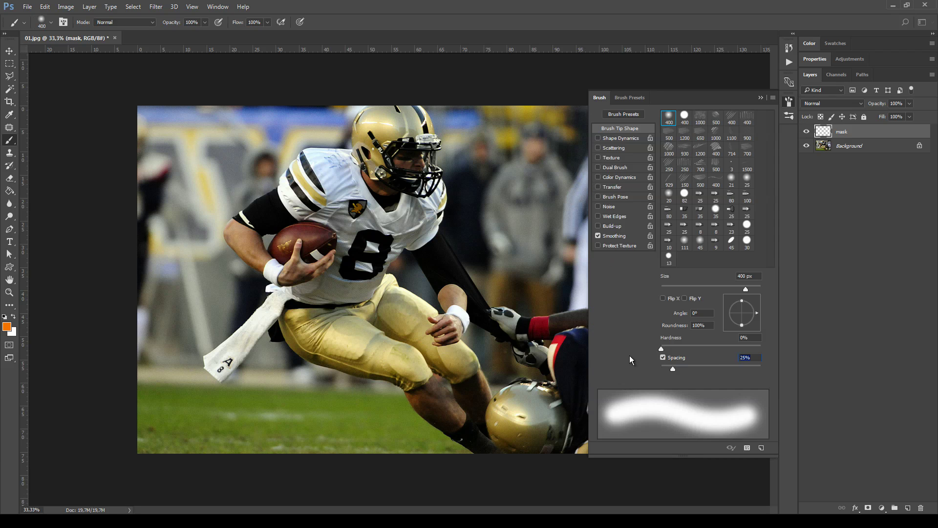
drag(673, 367, 670, 373)
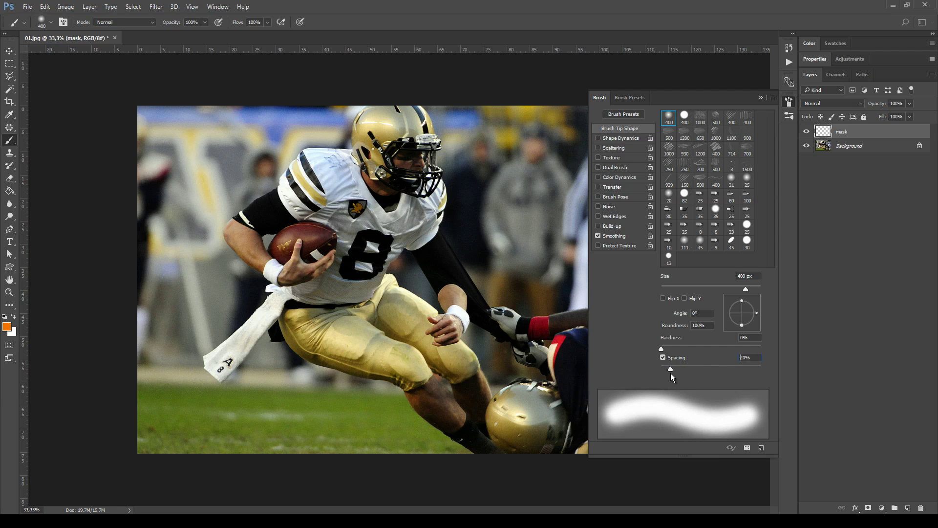
text(25)
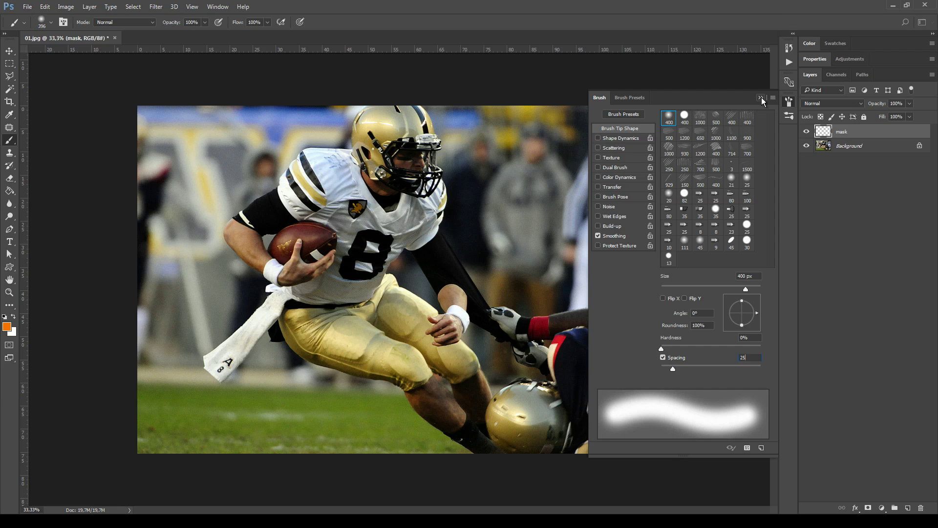
click(633, 97)
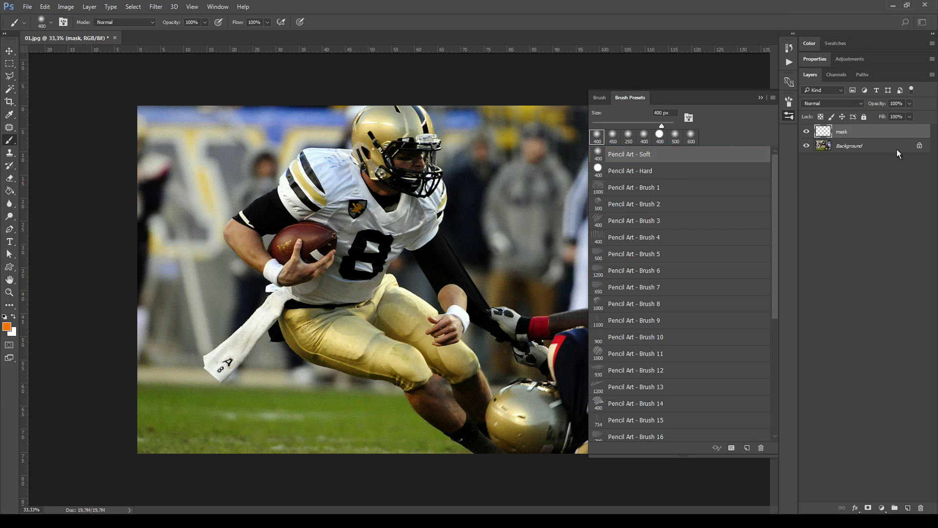
click(792, 119)
Step: Paint orange over the player carrying the ball on the mask layer, and check the painted area with the Background hidden briefly
mouse_move(361, 142)
mouse_down()
mouse_move(376, 176)
mouse_move(381, 128)
mouse_move(394, 170)
mouse_move(417, 162)
mouse_move(387, 215)
mouse_move(351, 181)
mouse_move(323, 181)
mouse_move(281, 207)
mouse_move(317, 169)
mouse_move(347, 208)
mouse_move(350, 247)
mouse_move(406, 212)
mouse_move(393, 237)
mouse_move(327, 248)
mouse_move(317, 215)
mouse_move(309, 294)
mouse_move(360, 237)
mouse_move(360, 307)
mouse_move(339, 295)
mouse_move(345, 322)
mouse_move(317, 294)
mouse_move(330, 315)
mouse_up()
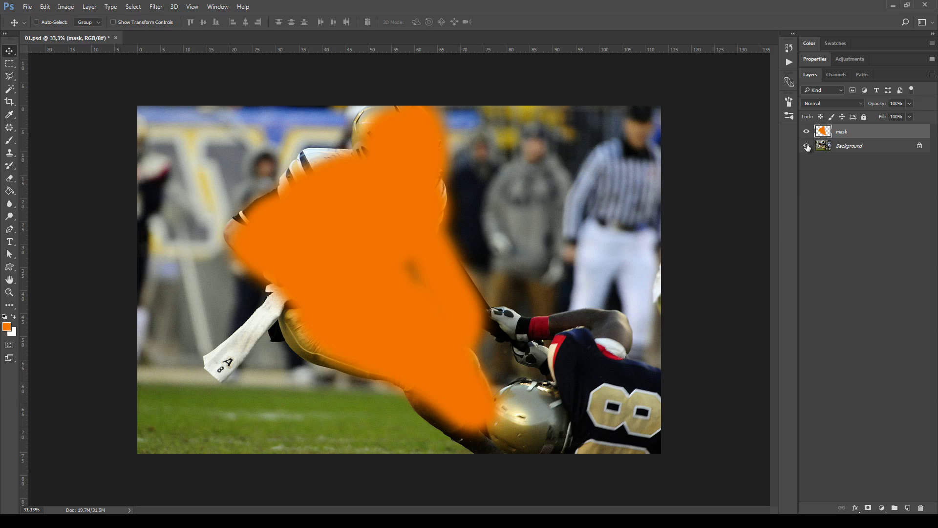
click(807, 146)
click(807, 146)
Step: Review the steps of the PENCIL ART action and play it to the end, continuing at each message
click(790, 62)
drag(610, 49, 603, 49)
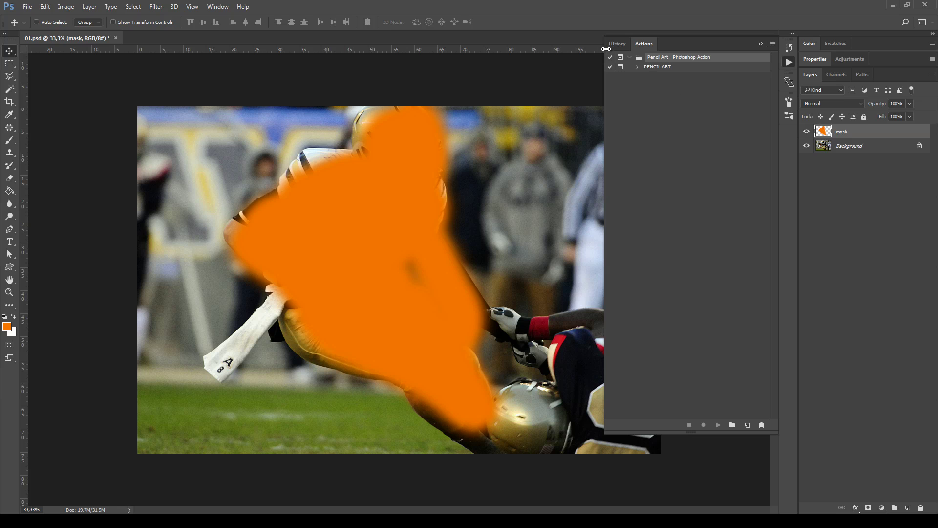
click(637, 67)
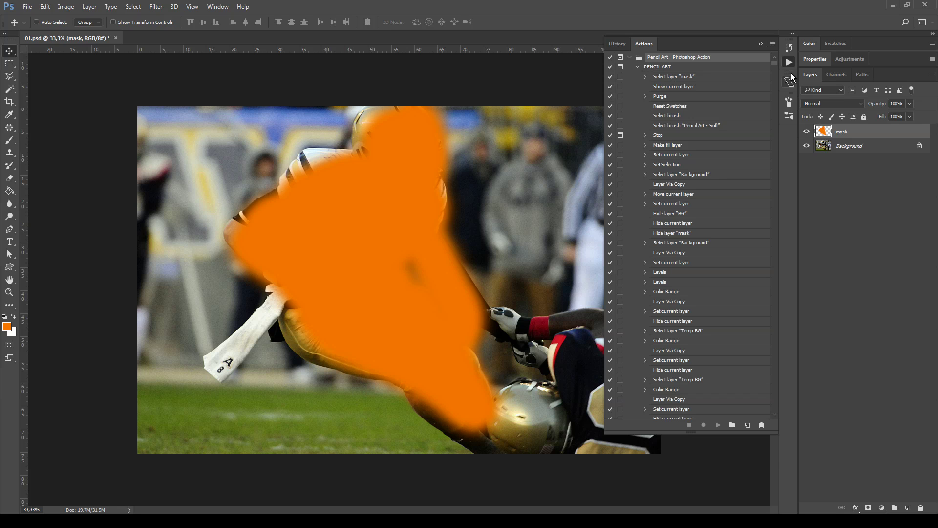
mouse_move(776, 62)
mouse_down()
mouse_move(801, 421)
mouse_move(787, 64)
mouse_up()
click(655, 67)
click(718, 426)
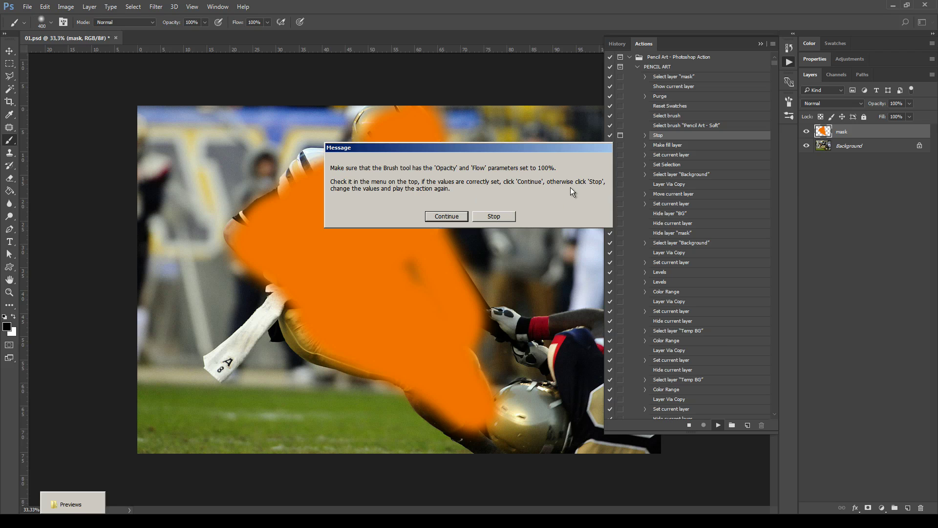
click(448, 216)
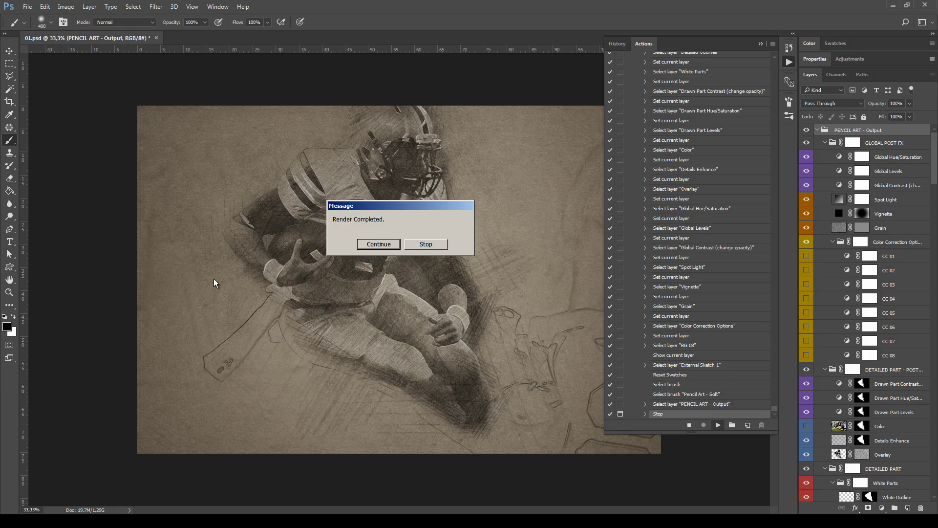
click(379, 243)
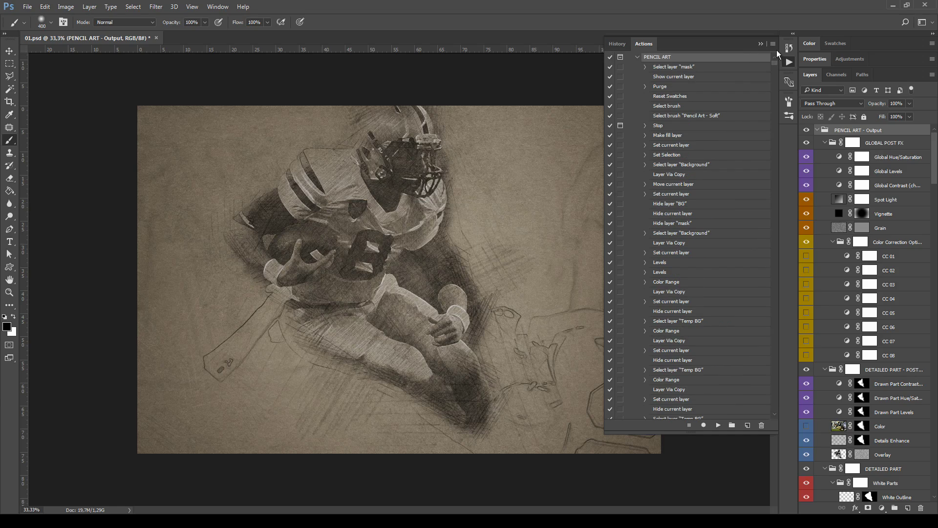
click(790, 62)
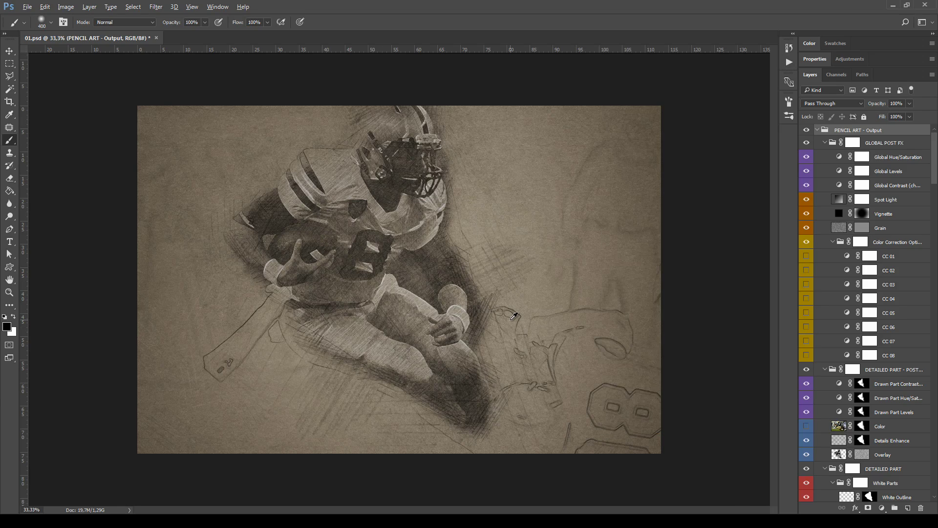
Step: Examine the rendered pencil sketch up close across the helmet, jersey, hands and legs, and return to the full image
scroll(513, 316, up, 5)
drag(437, 332, 559, 263)
drag(600, 226, 608, 333)
drag(325, 270, 479, 267)
scroll(592, 234, up, 2)
drag(590, 257, 560, 268)
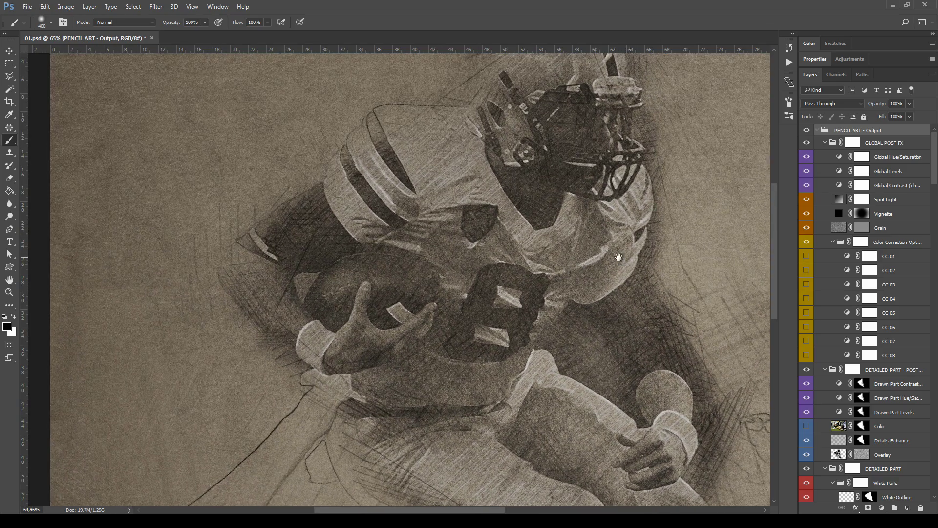
drag(626, 254, 514, 15)
drag(401, 333, 549, 421)
drag(293, 240, 364, 391)
scroll(512, 296, down, 4)
drag(513, 296, 438, 245)
key(ctrl+0)
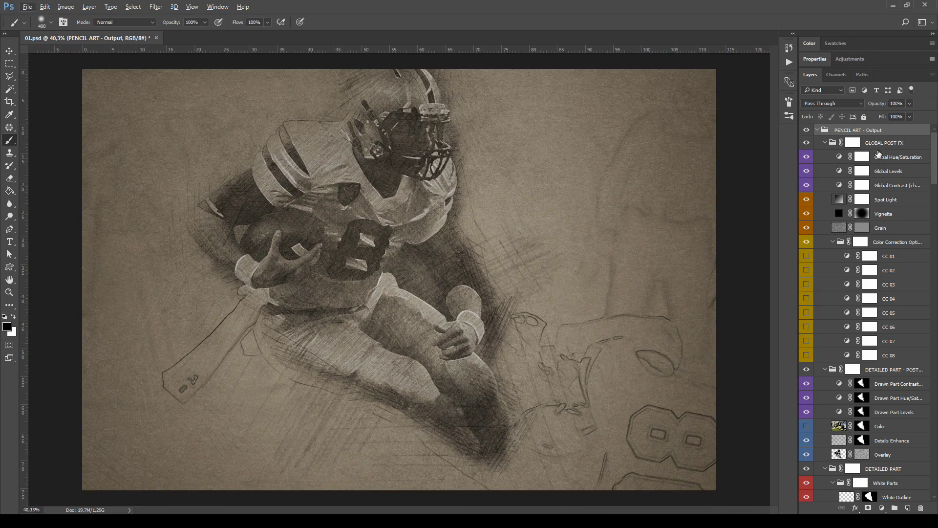
Step: Review the generated layers, collapse all groups inside PENCIL ART - Output, and expand the DETAILED PART group
mouse_move(935, 157)
mouse_down()
mouse_move(935, 470)
mouse_move(930, 160)
mouse_up()
scroll(926, 162, down, 3)
scroll(926, 161, up, 3)
click(817, 130)
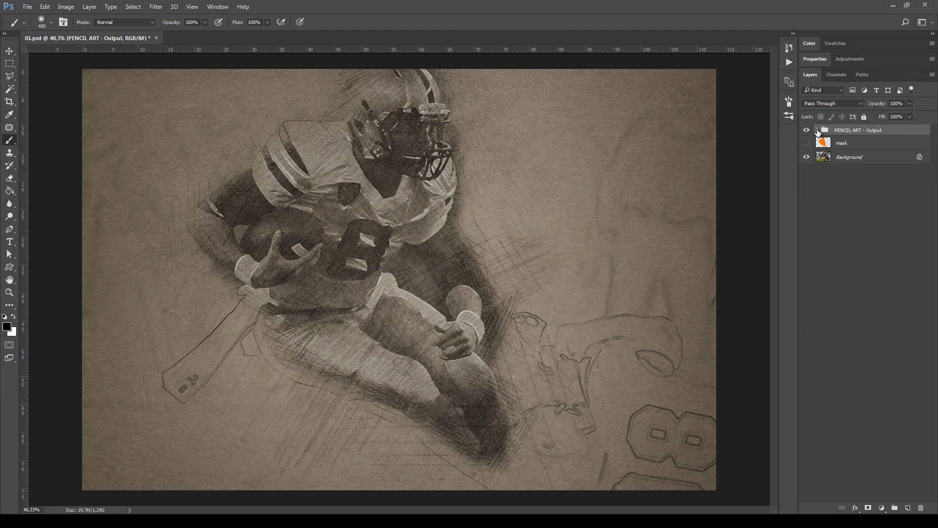
click(817, 130)
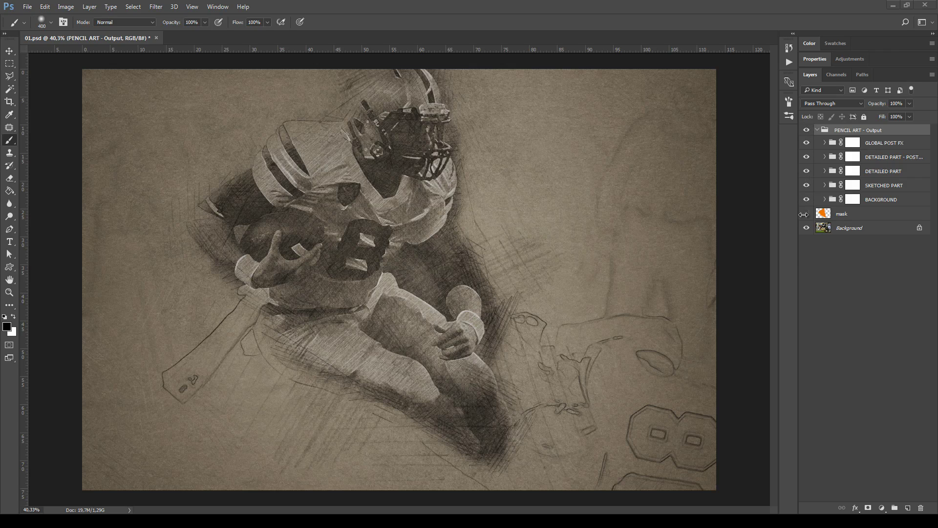
click(833, 171)
click(825, 171)
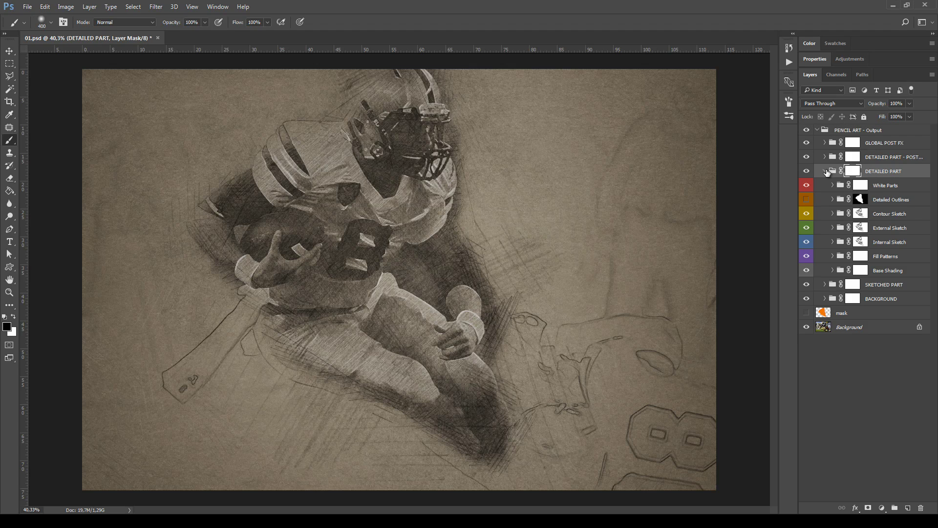
Step: Review the contents of the DETAILED PART group and the DETAILED PART - POST group above it, leaving both collapsed
click(825, 171)
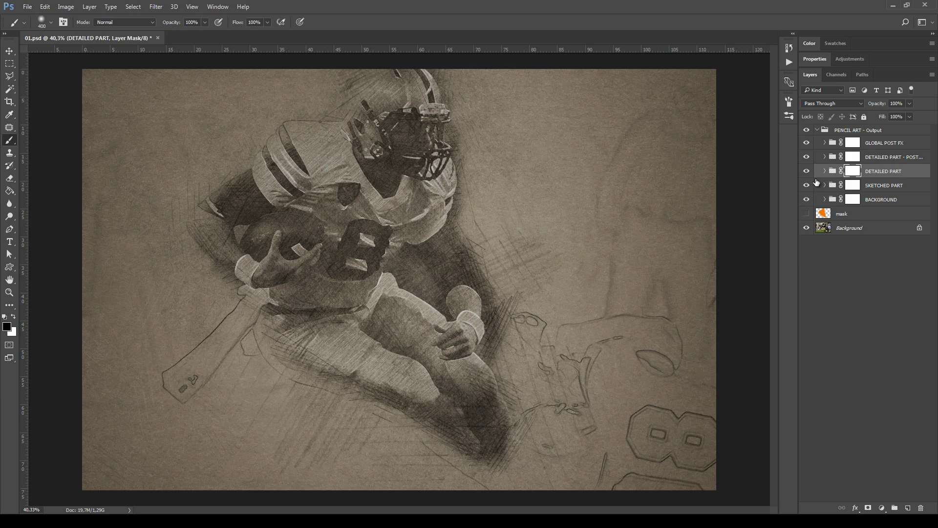
click(825, 171)
click(826, 171)
click(824, 157)
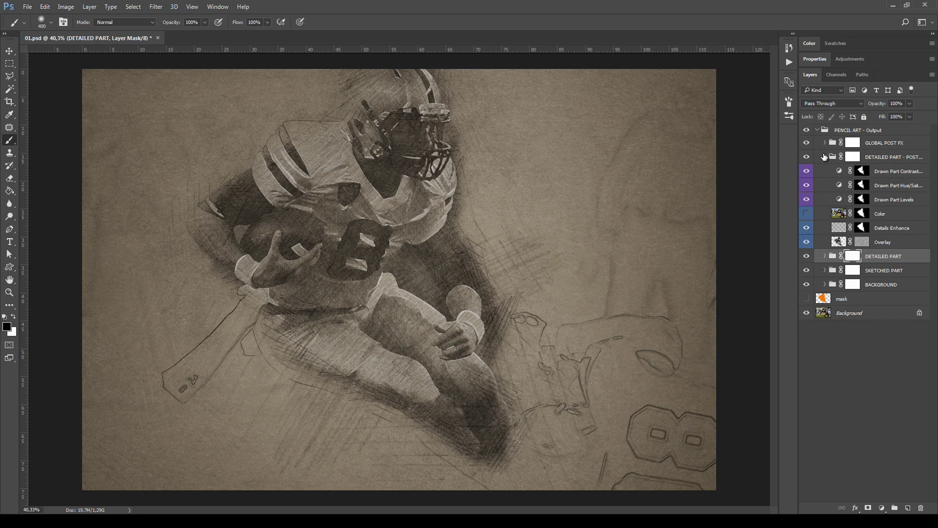
click(825, 157)
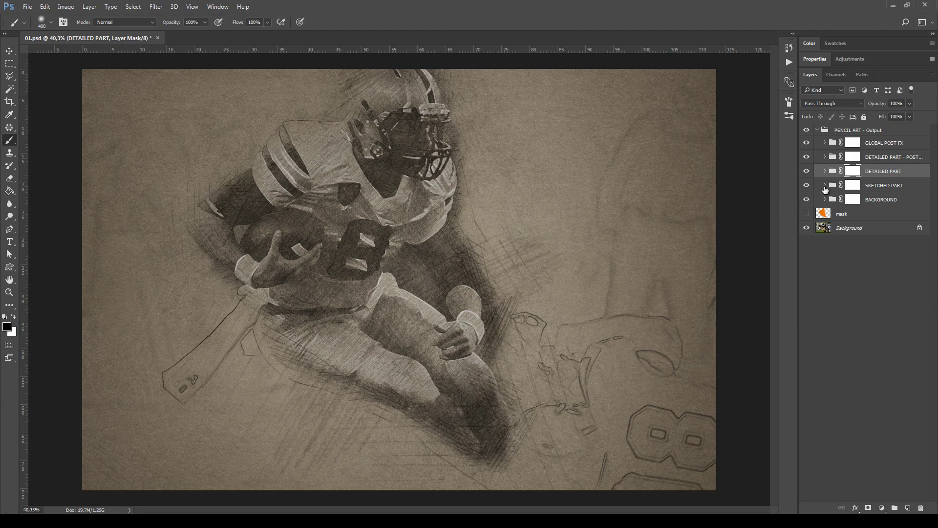
Step: Hide the groups inside PENCIL ART - Output one by one down to BACKGROUND to see what each contributes, and show them all again
click(807, 143)
click(807, 157)
click(807, 171)
click(807, 171)
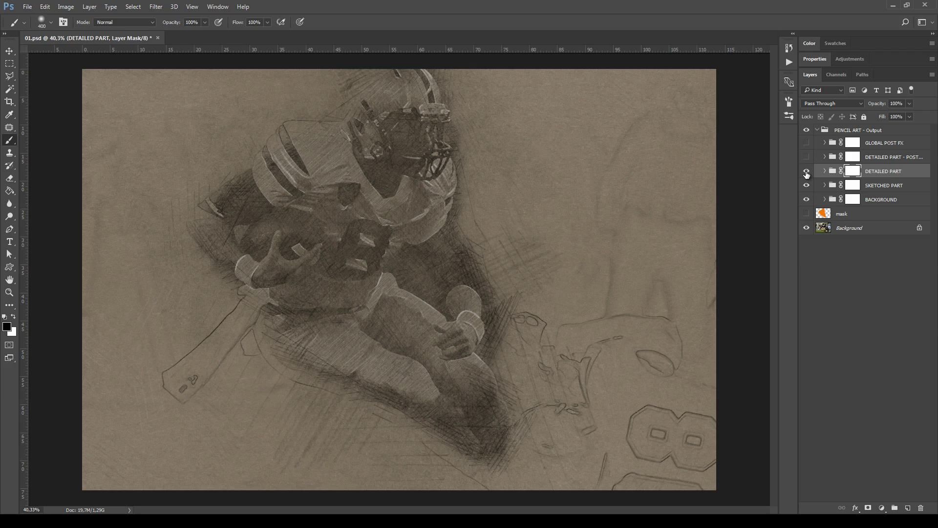
click(807, 171)
click(806, 185)
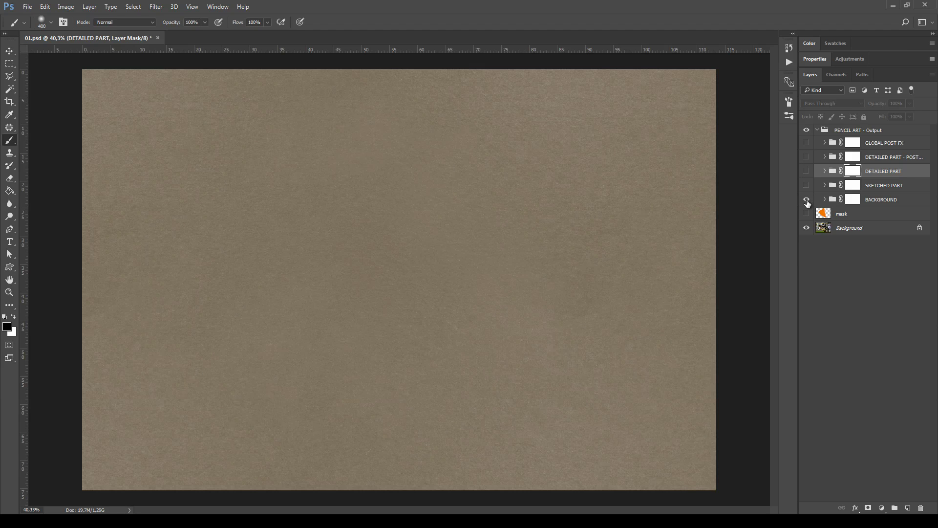
click(807, 200)
click(807, 200)
click(807, 185)
click(807, 171)
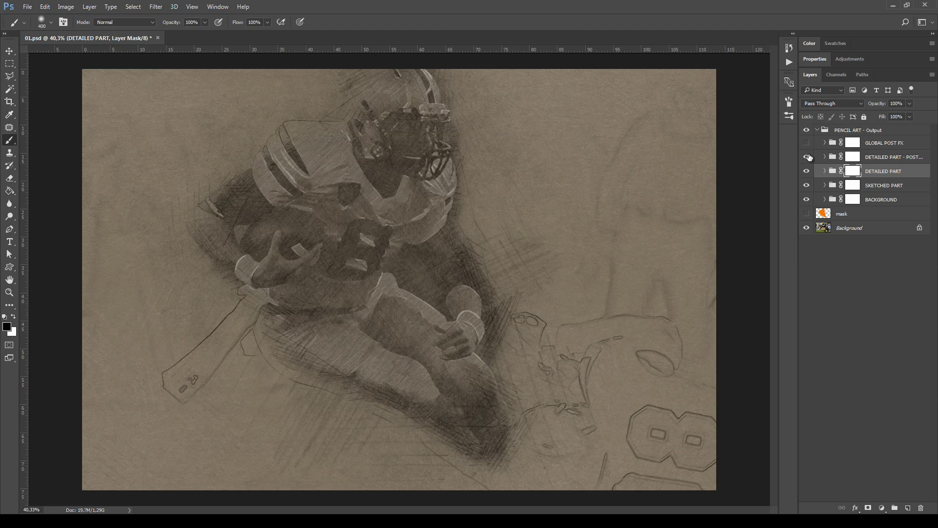
click(806, 157)
click(807, 143)
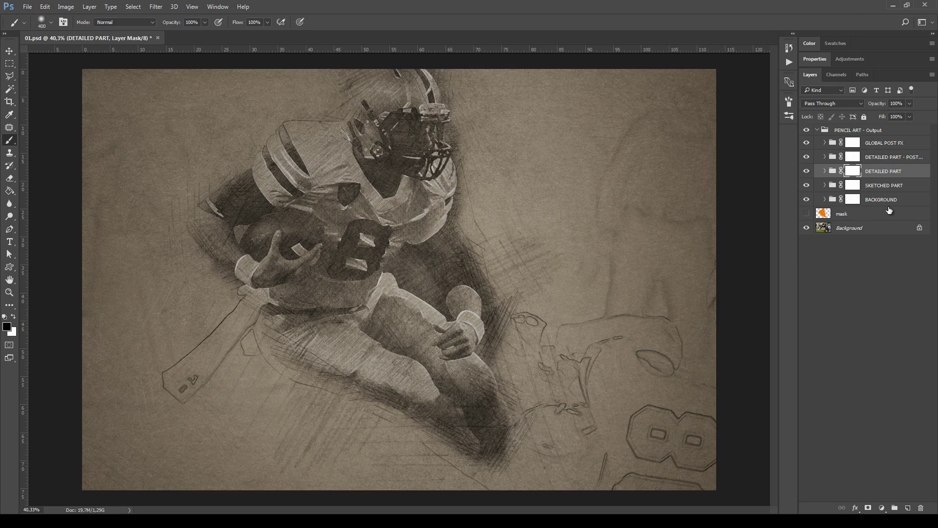
Step: Expand the BACKGROUND group and briefly hide it to compare the sketch with the photo underneath
click(889, 200)
click(825, 199)
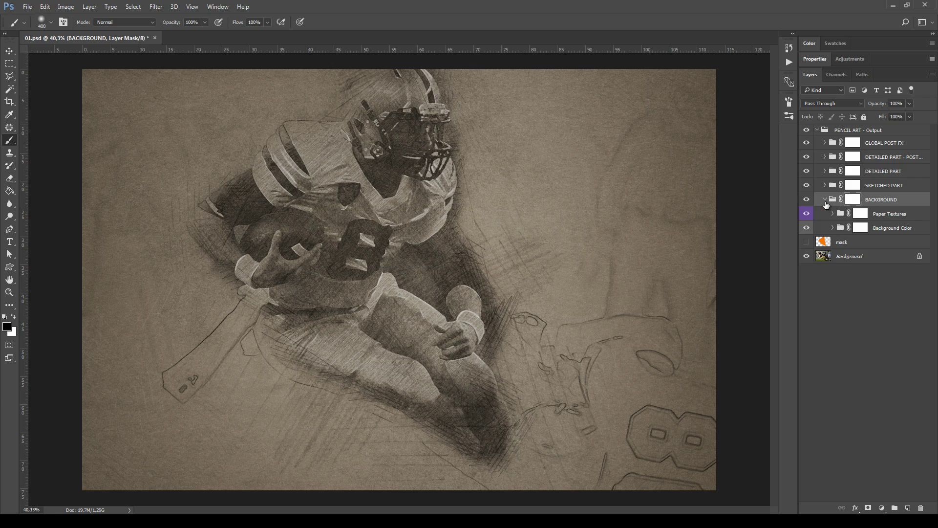
click(806, 199)
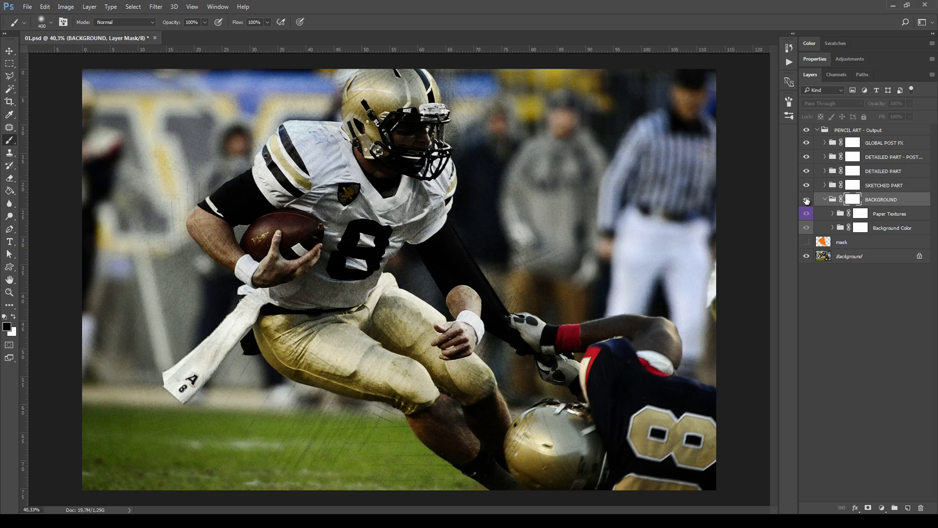
click(806, 199)
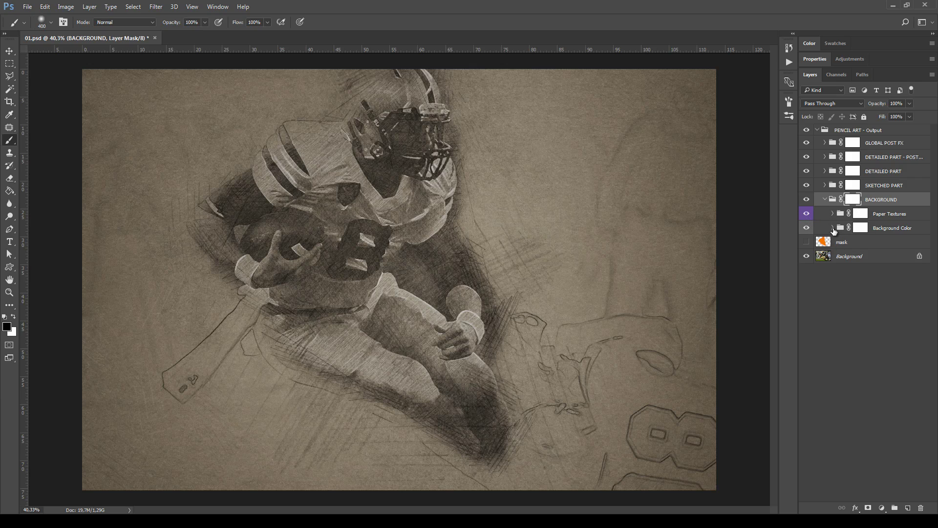
Step: Expand the Background Color group and preview its color layers, leaving only BG 03 shown
click(832, 229)
click(832, 228)
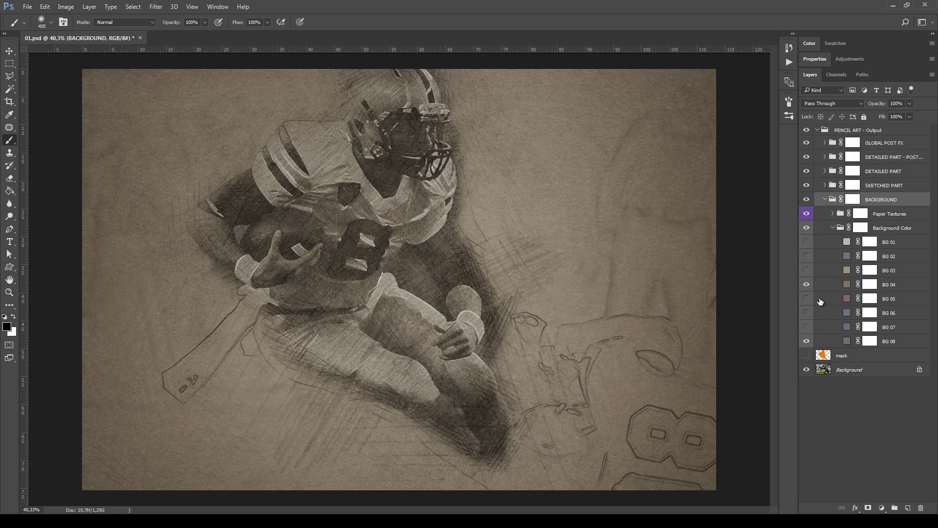
click(807, 285)
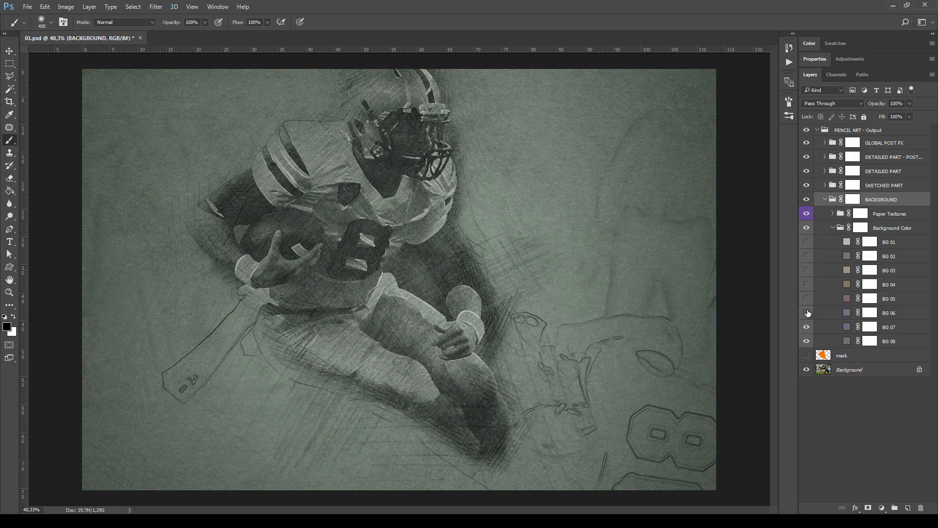
drag(806, 327, 807, 270)
click(807, 241)
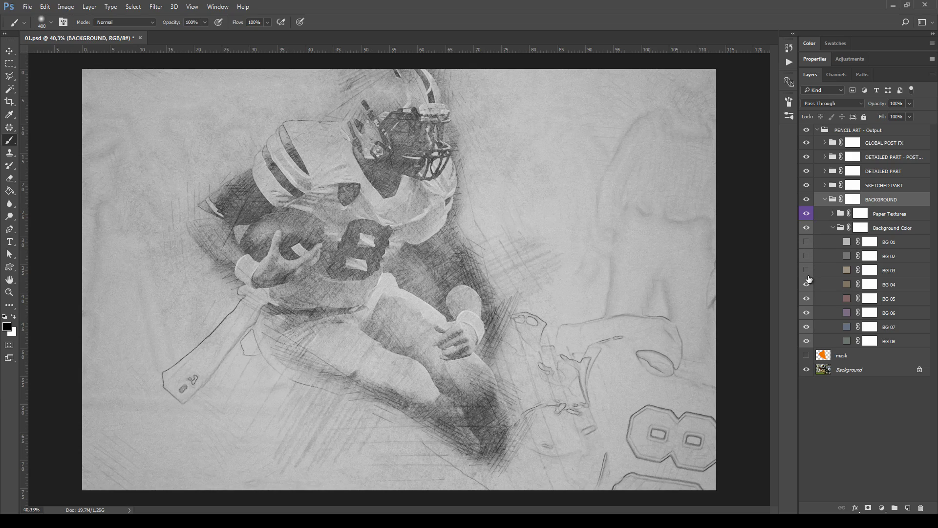
click(806, 299)
drag(808, 310, 807, 274)
click(806, 272)
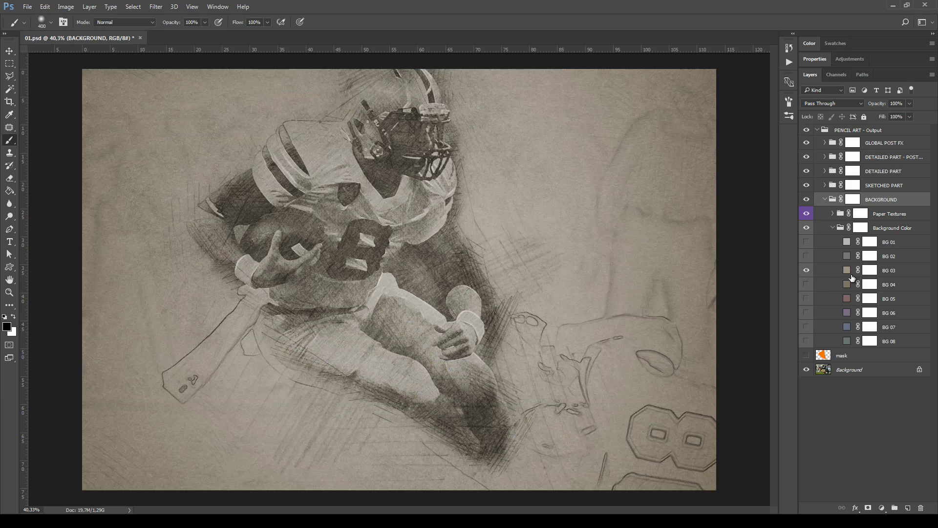
Step: Try recoloring the BG 03 solid color fill to purple with a hue of 299°
double_click(847, 272)
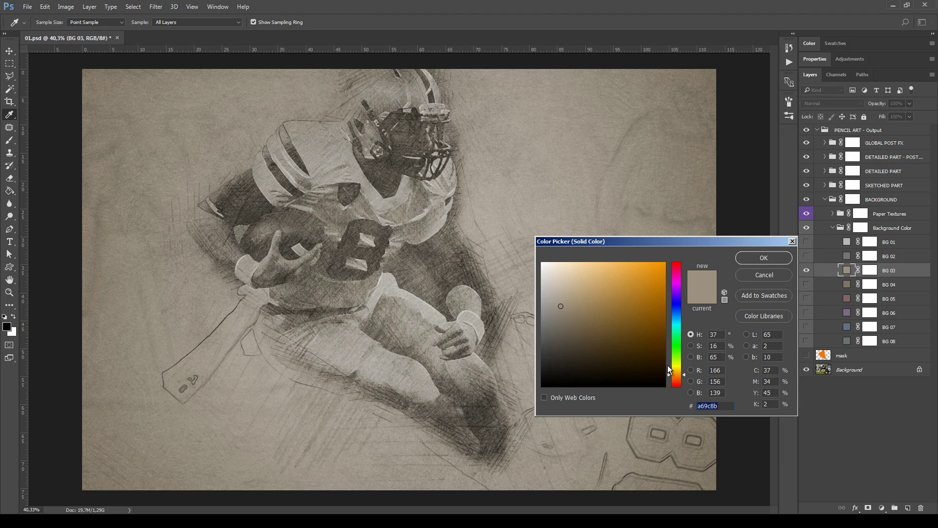
drag(668, 370, 677, 284)
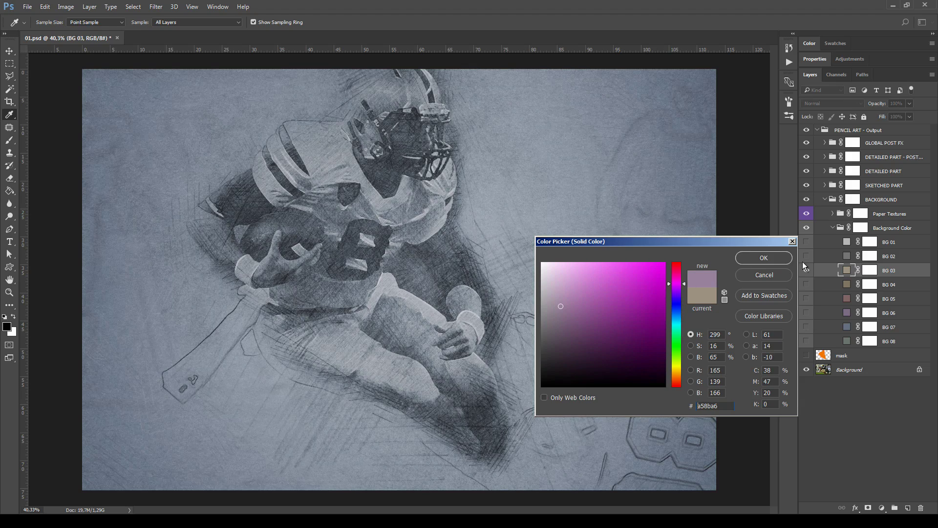
click(770, 258)
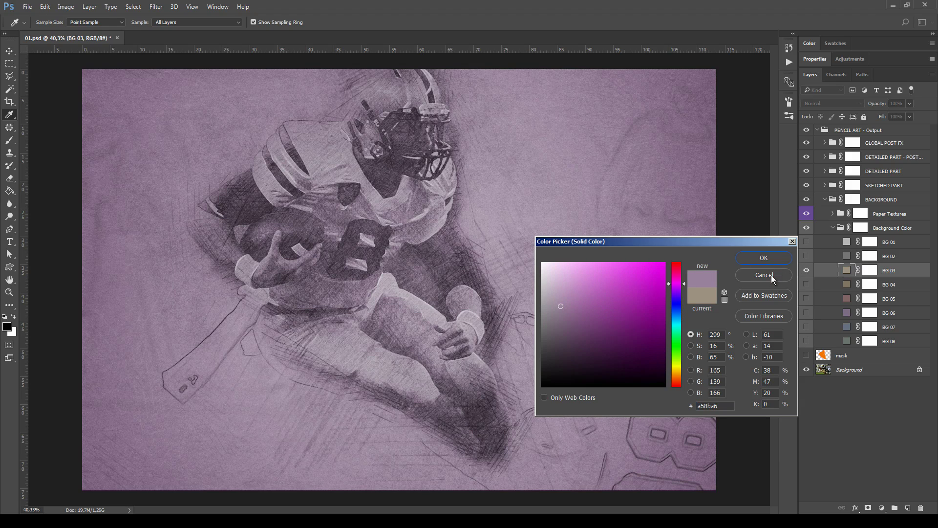
Step: Switch the background color from BG 03 back to BG 04 and collapse the Background Color group
click(806, 270)
click(806, 285)
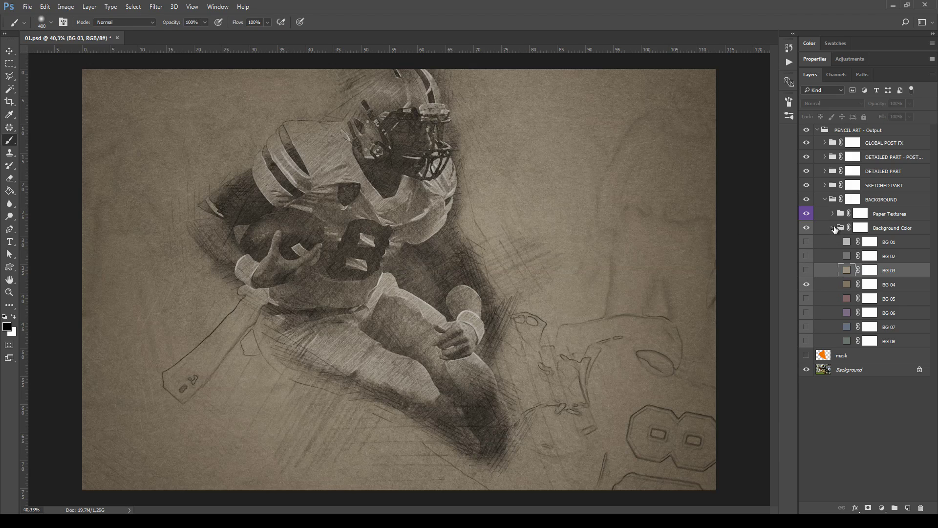
click(838, 231)
click(834, 228)
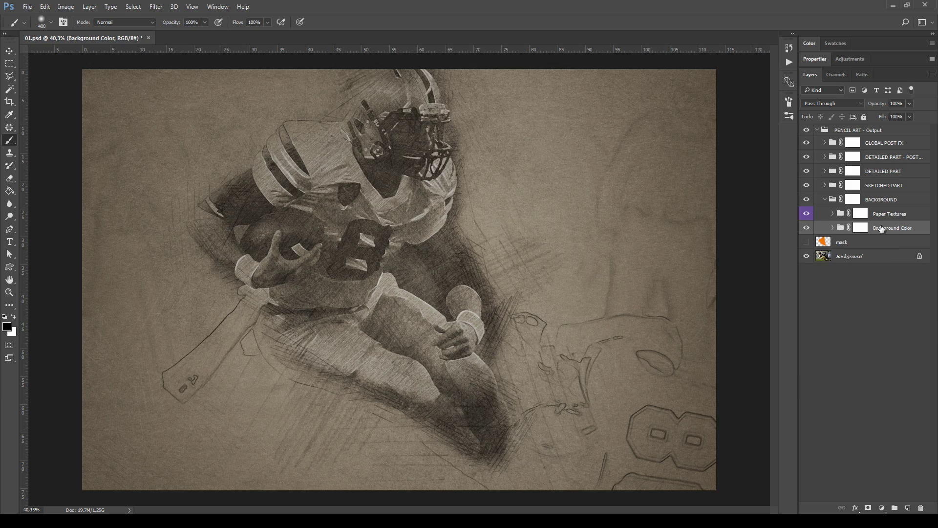
Step: Expand the Paper Textures group, select the 01 Normal texture and inspect the paper grain up close
click(860, 213)
click(833, 214)
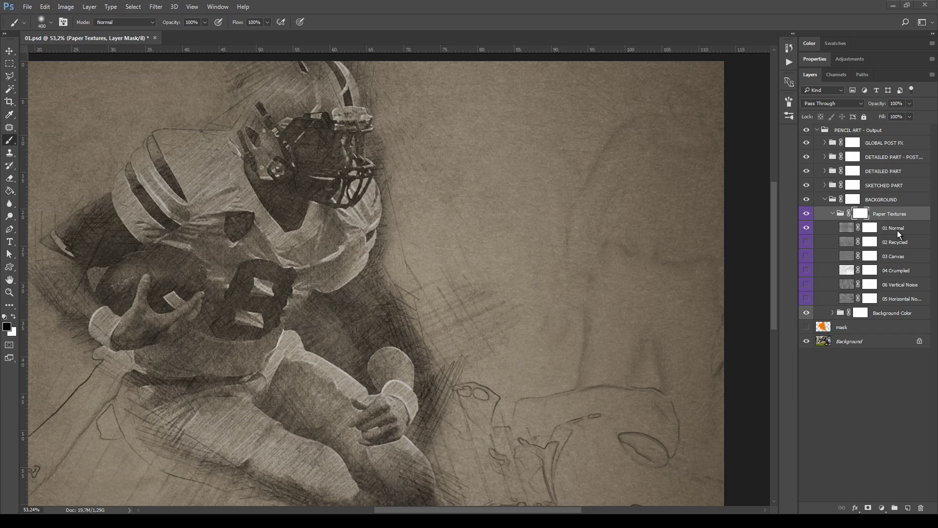
click(912, 228)
scroll(648, 257, up, 2)
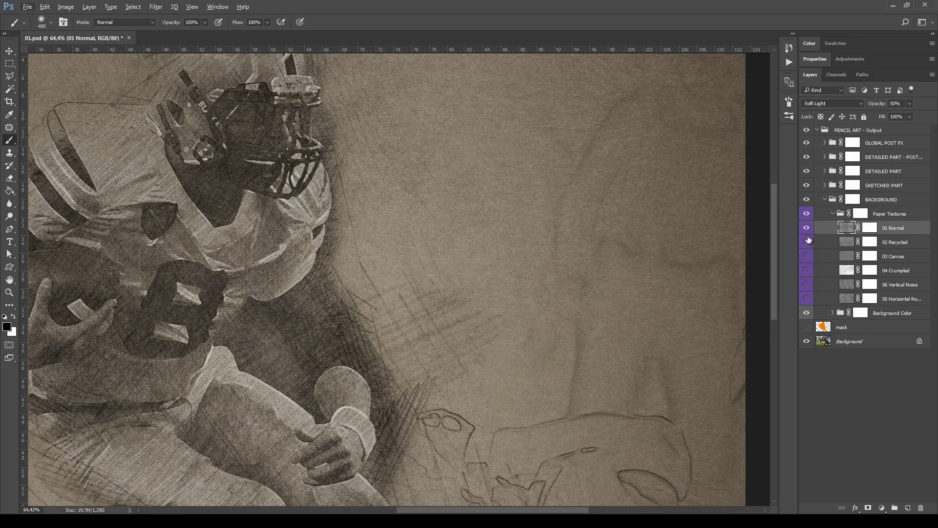
drag(609, 235, 590, 256)
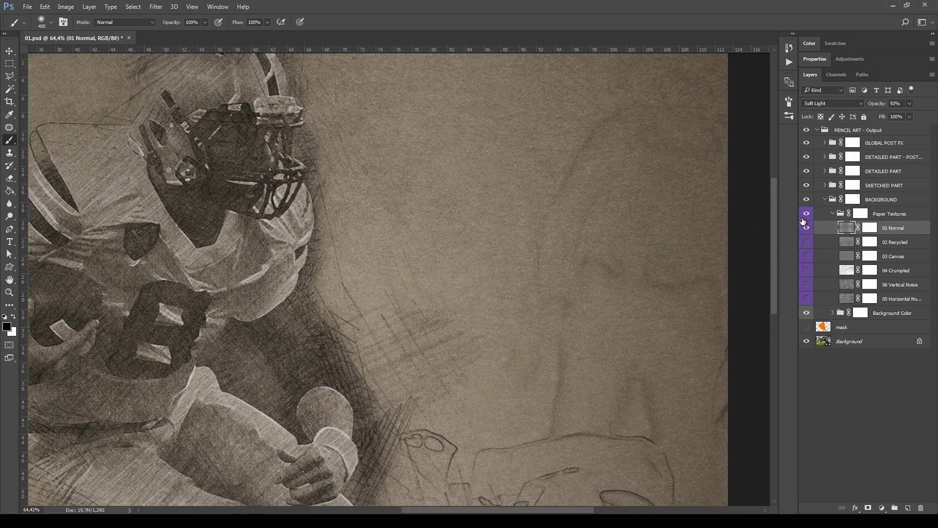
Step: Preview the 02 Recycled and 03 Canvas textures in place of 01 Normal, and try 01 Normal at 41% opacity
click(807, 228)
click(807, 242)
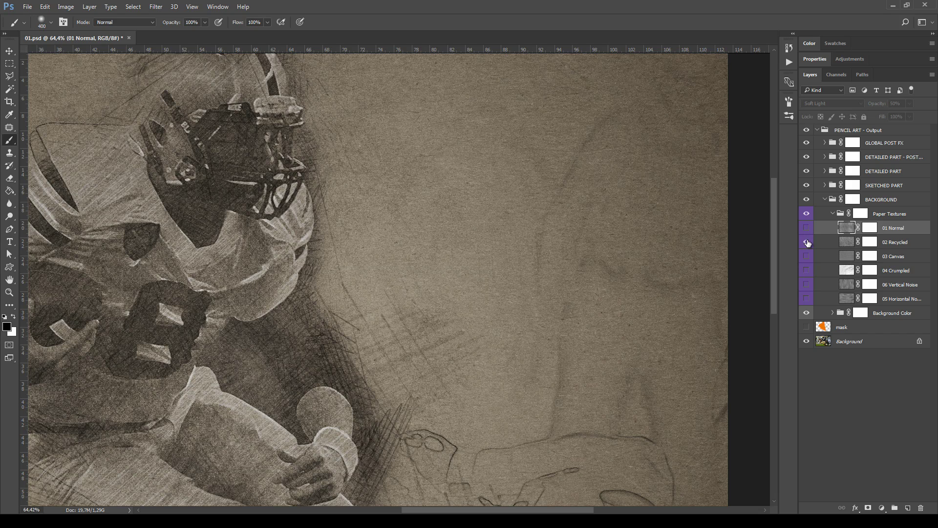
click(807, 242)
click(807, 257)
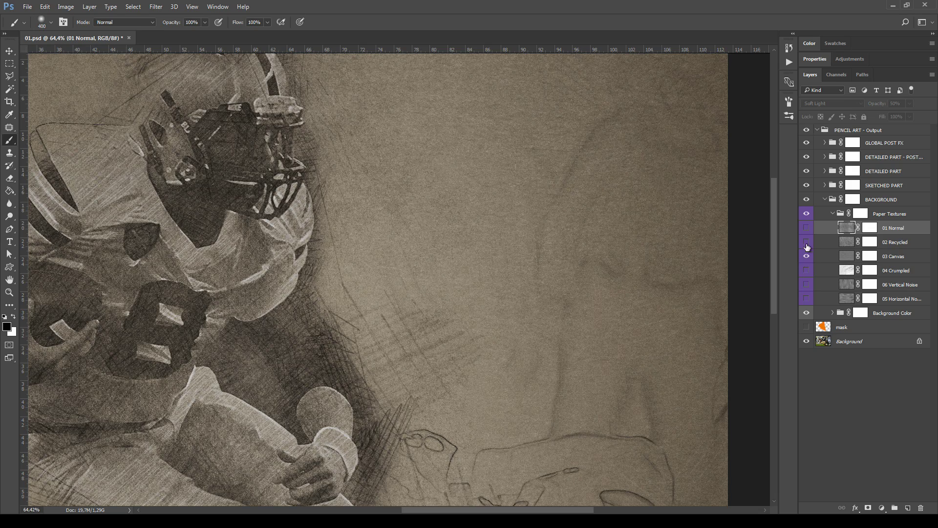
click(807, 228)
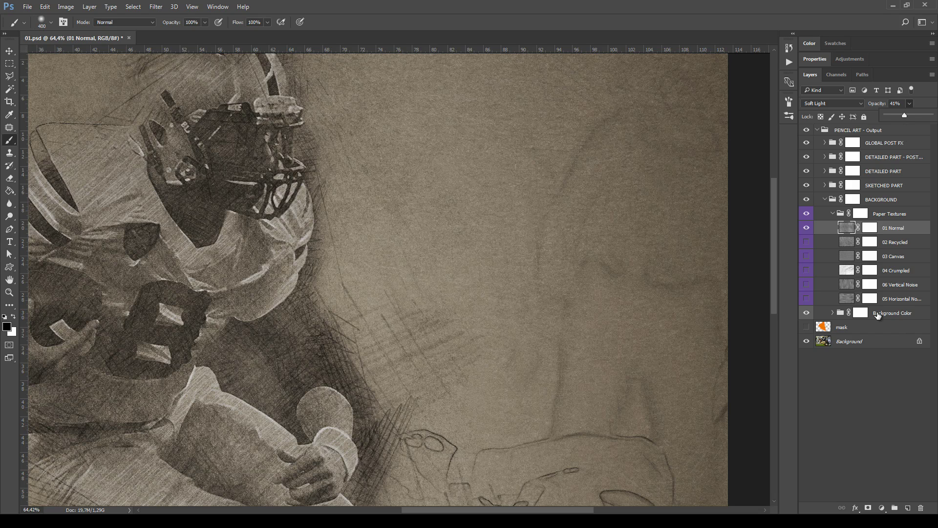
drag(898, 108, 902, 104)
click(895, 103)
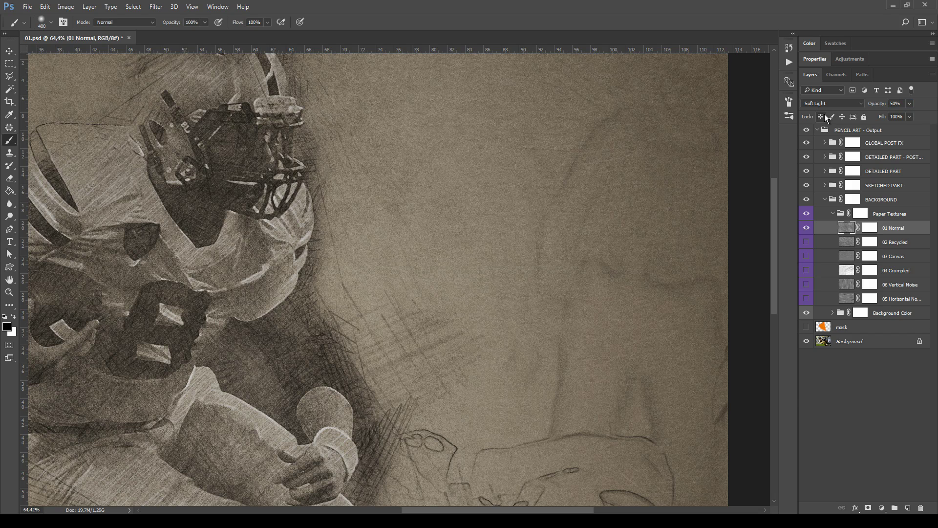
Step: Show the 04 Crumpled texture over the full image and set its opacity to 74%
click(899, 271)
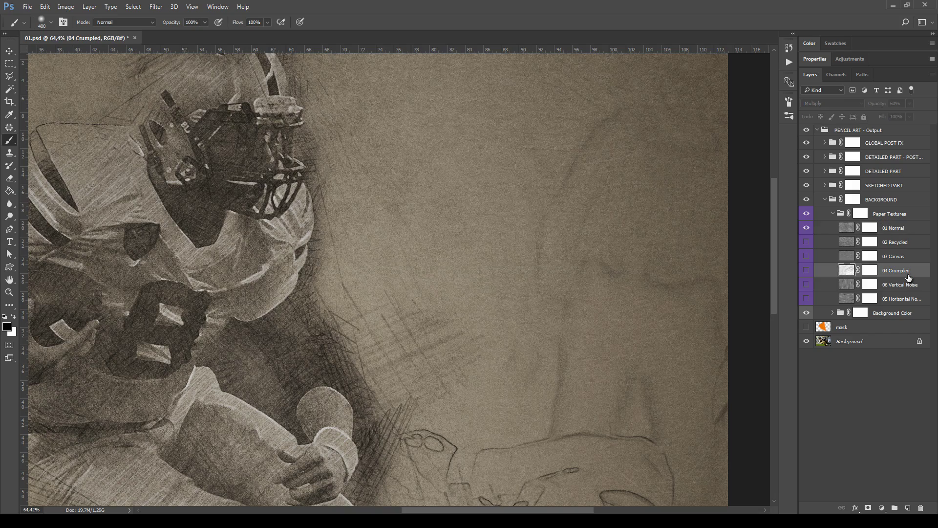
click(807, 270)
scroll(542, 299, down, 1)
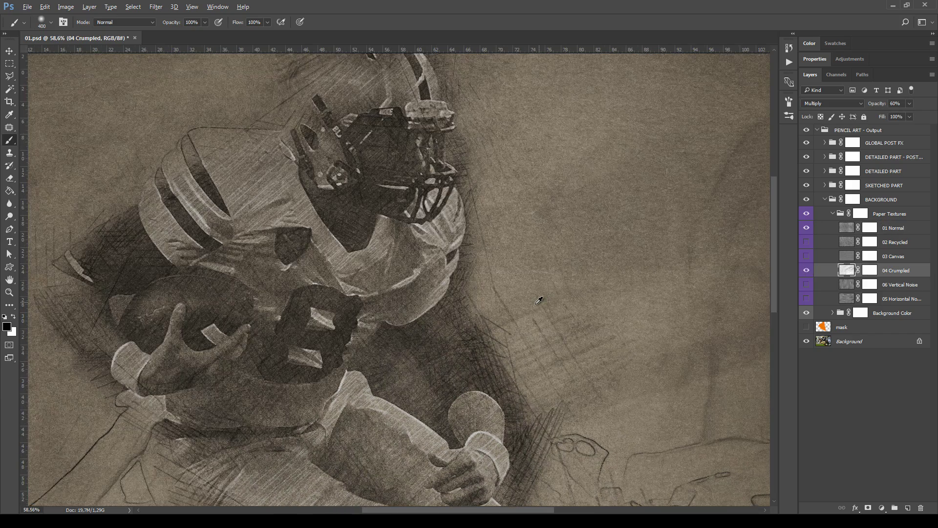
scroll(539, 300, down, 4)
key(v)
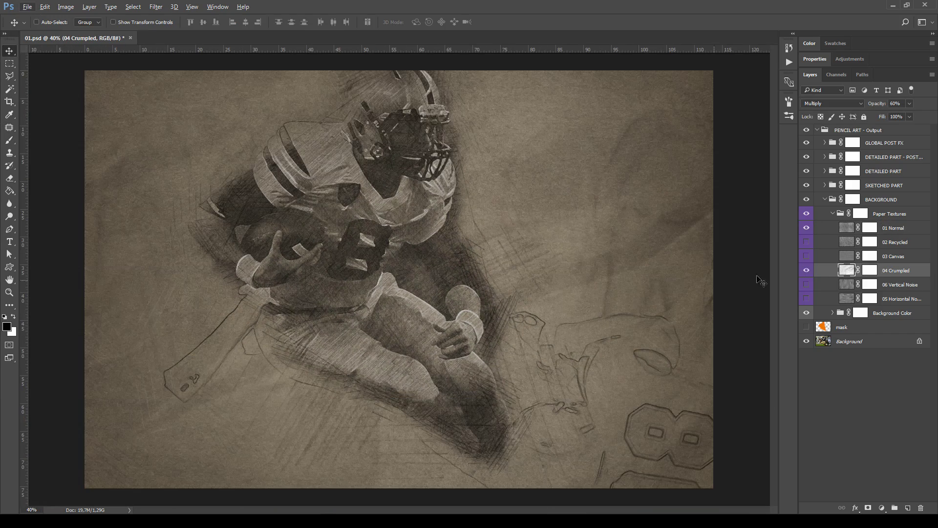
click(910, 103)
drag(913, 114, 925, 119)
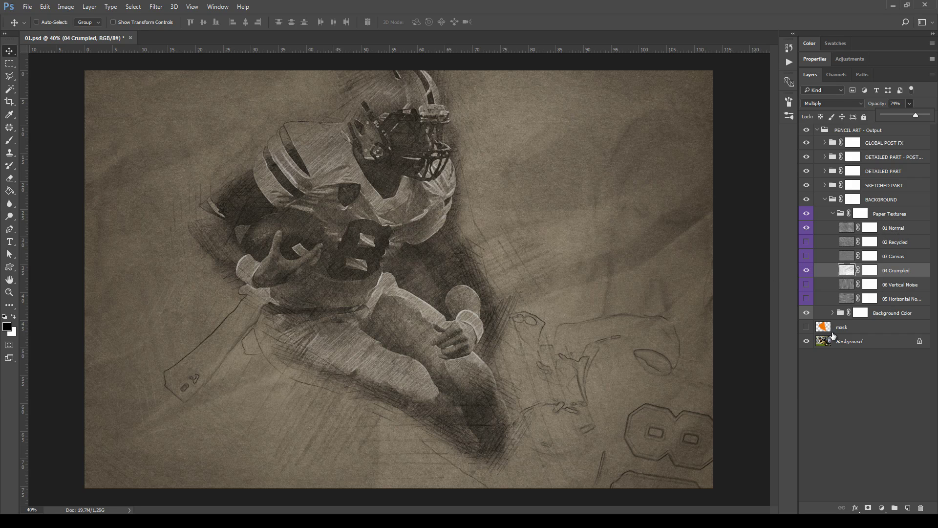
Step: Hide 04 Crumpled and try the 06 Vertical Noise texture at 87% opacity, hiding it again
click(806, 270)
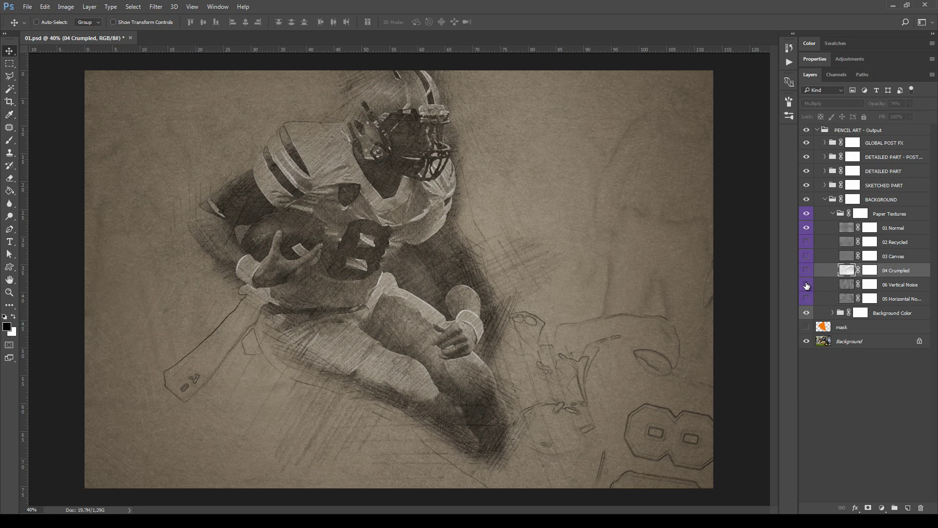
click(889, 285)
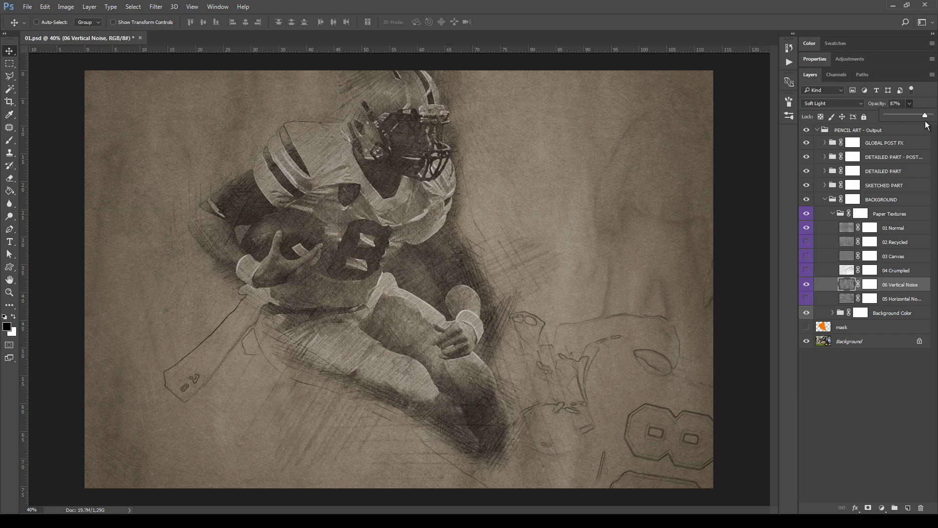
click(806, 284)
Step: Show the 05 Horizontal Noise texture, set its opacity to 70% and check its effect on the paper
click(806, 299)
click(890, 297)
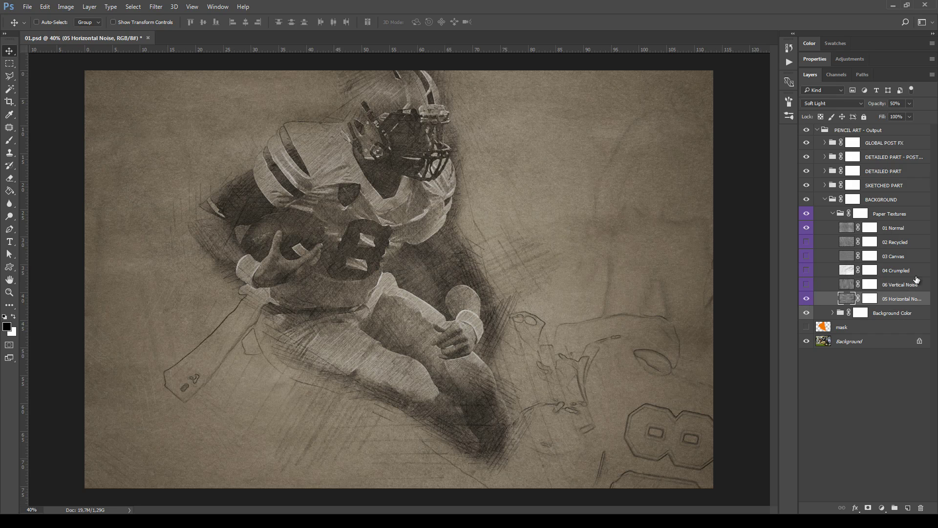
drag(910, 115, 922, 117)
scroll(459, 293, up, 3)
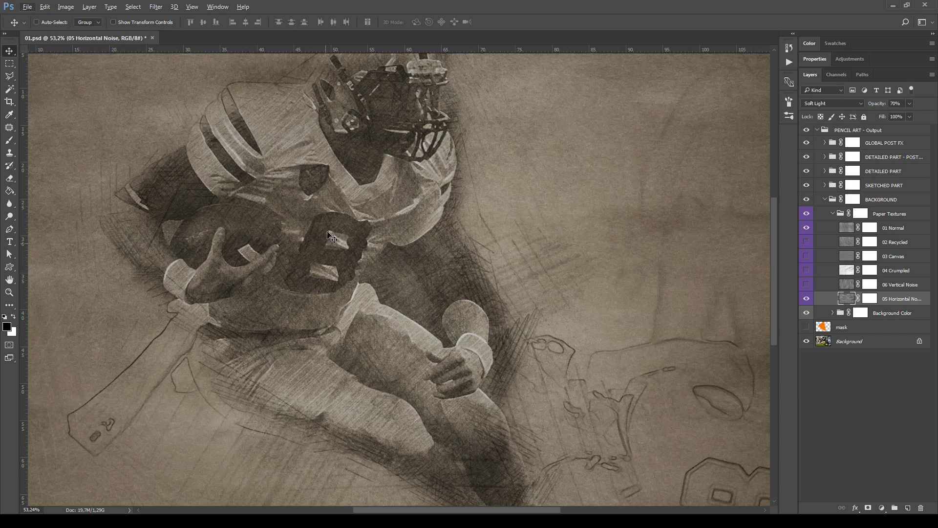
drag(211, 74, 255, 103)
scroll(562, 204, down, 2)
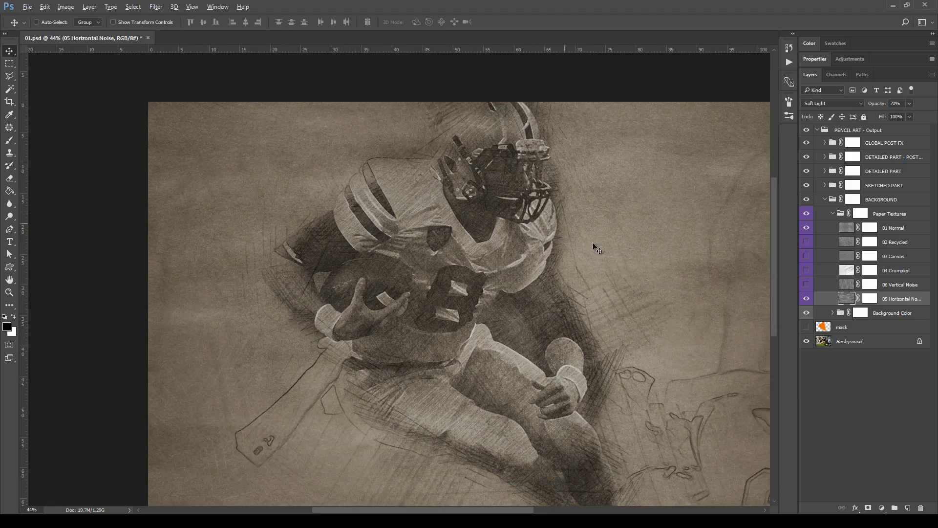
Step: Replace the 05 Horizontal Noise paper texture with 04 Crumpled and view the whole image
drag(630, 265, 403, 190)
key(ctrl+0)
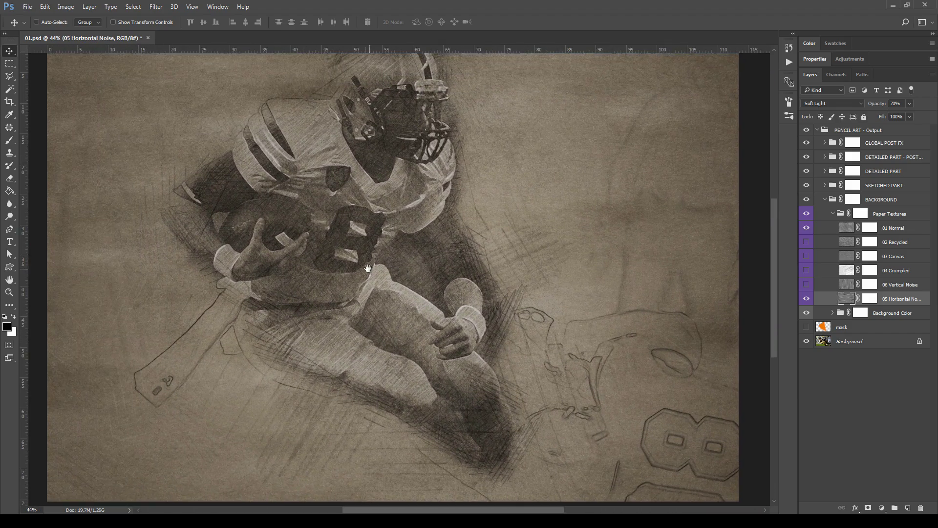
click(806, 298)
click(847, 270)
click(806, 270)
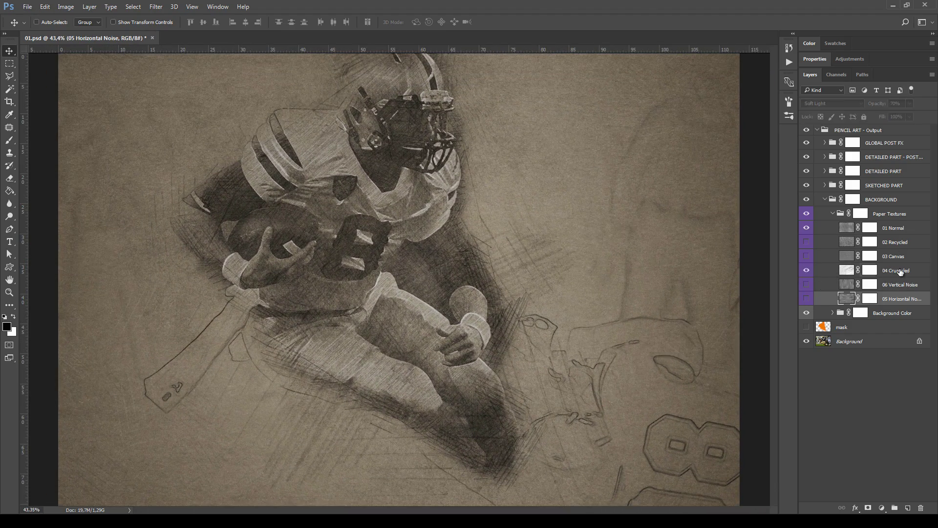
Step: Collapse the BACKGROUND group and expand the SKETCHED PART group
click(834, 215)
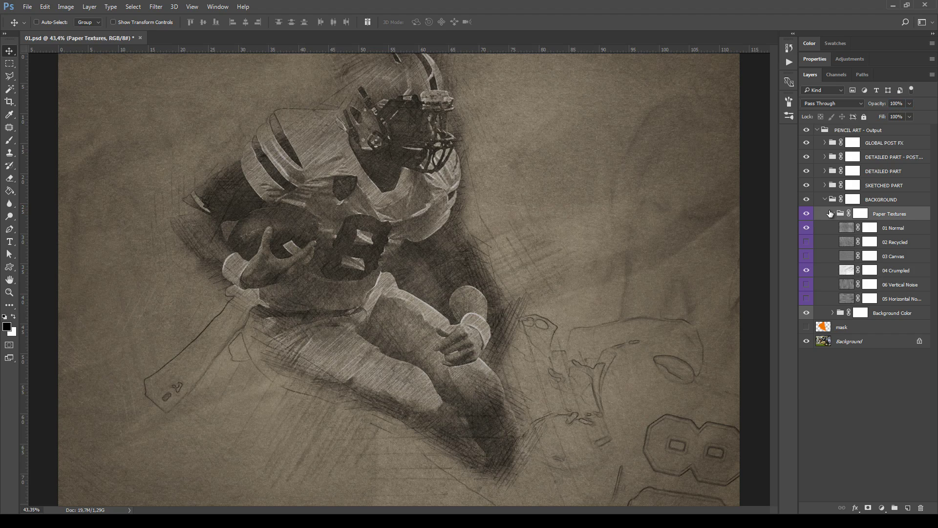
click(830, 200)
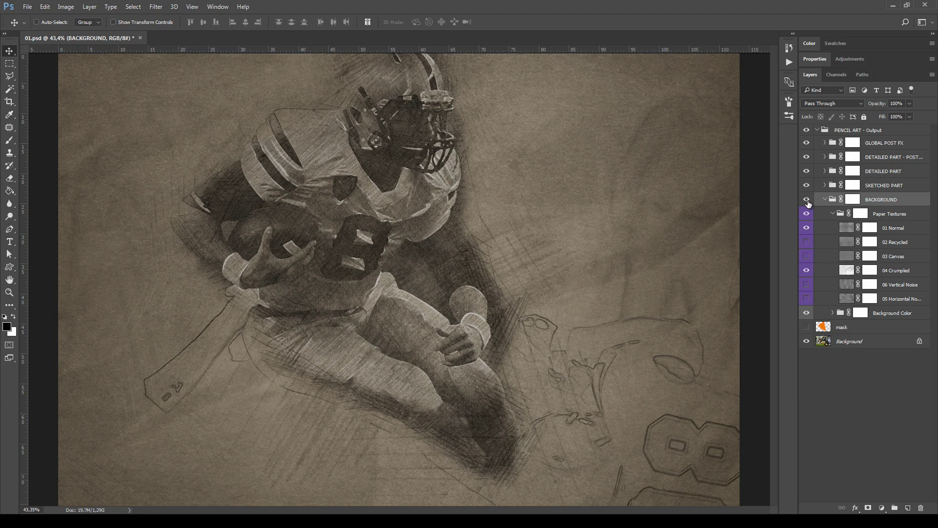
click(825, 199)
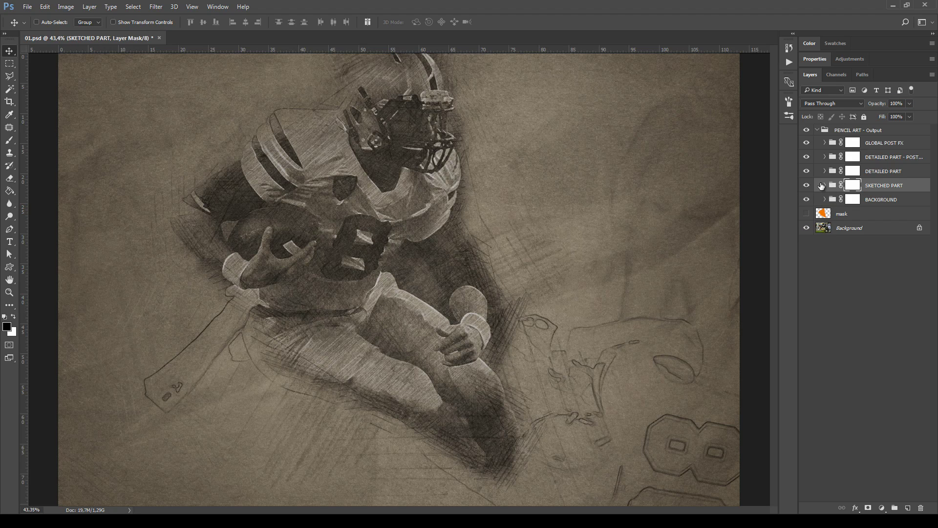
click(824, 185)
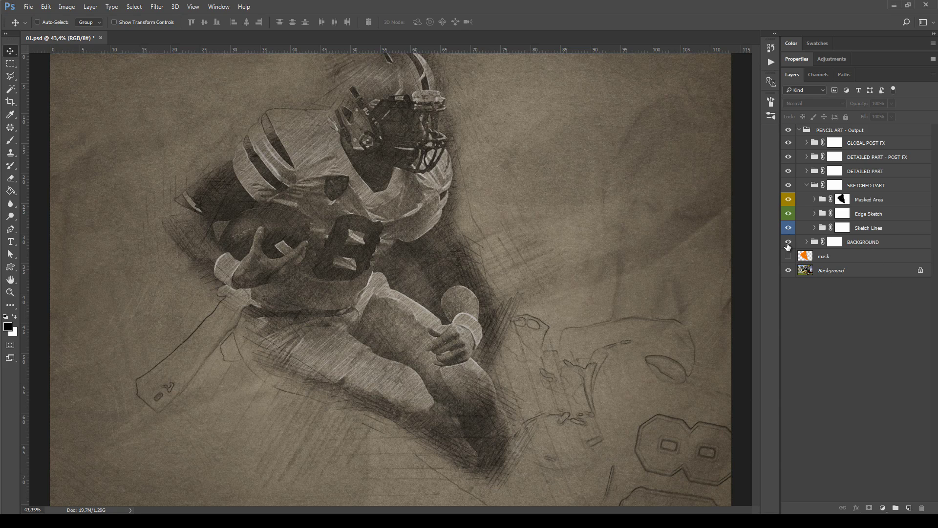
Step: Compare the image with the Masked Area, Edge Sketch and Sketch Lines groups hidden and shown again
click(788, 201)
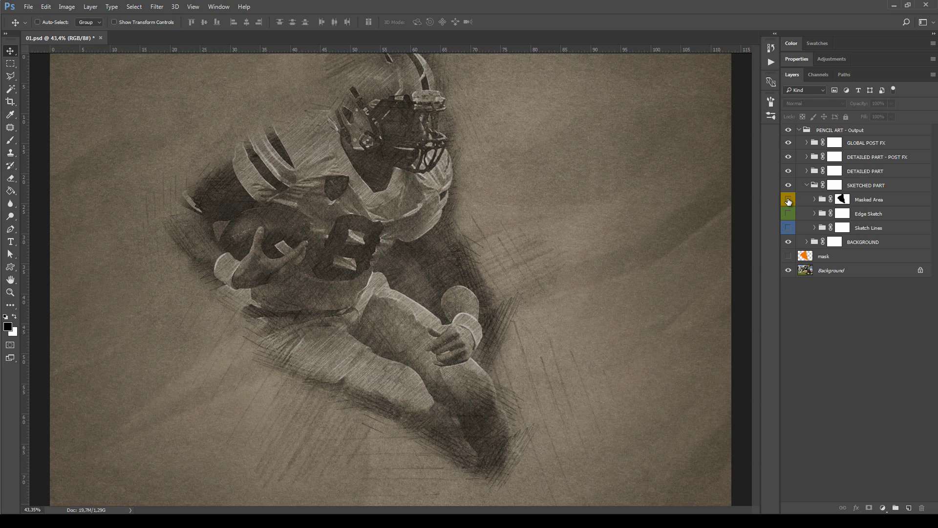
drag(788, 200, 789, 228)
click(807, 227)
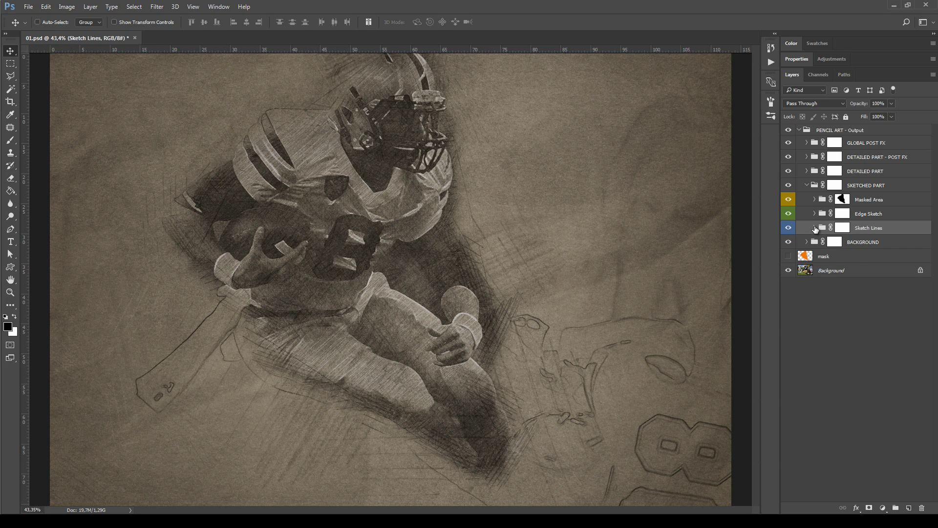
Step: Expand the Sketch Lines group, set Sketch Lines 1, 2 and 3 to 80% opacity and inspect the strokes around the player
click(814, 227)
click(886, 243)
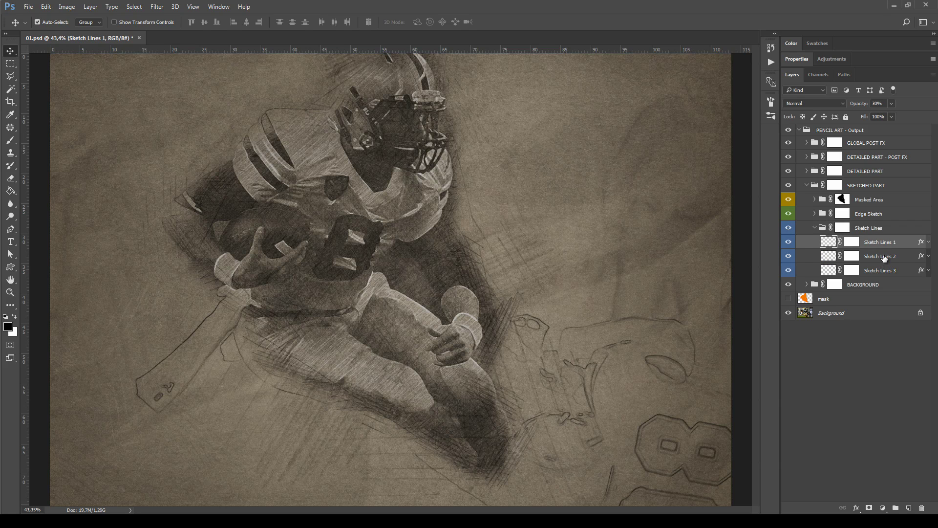
shift+click(884, 256)
shift+click(886, 271)
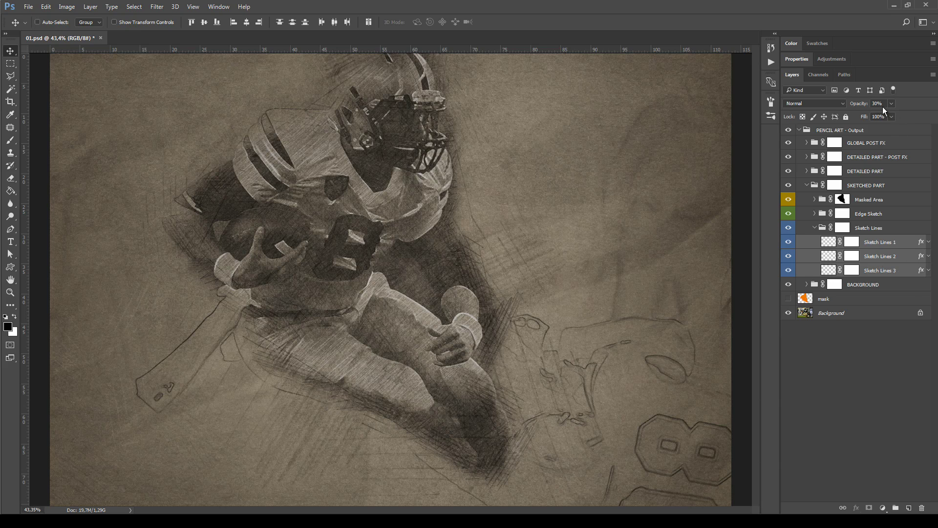
drag(882, 101, 792, 118)
scroll(272, 397, up, 3)
drag(199, 365, 377, 316)
scroll(360, 380, up, 2)
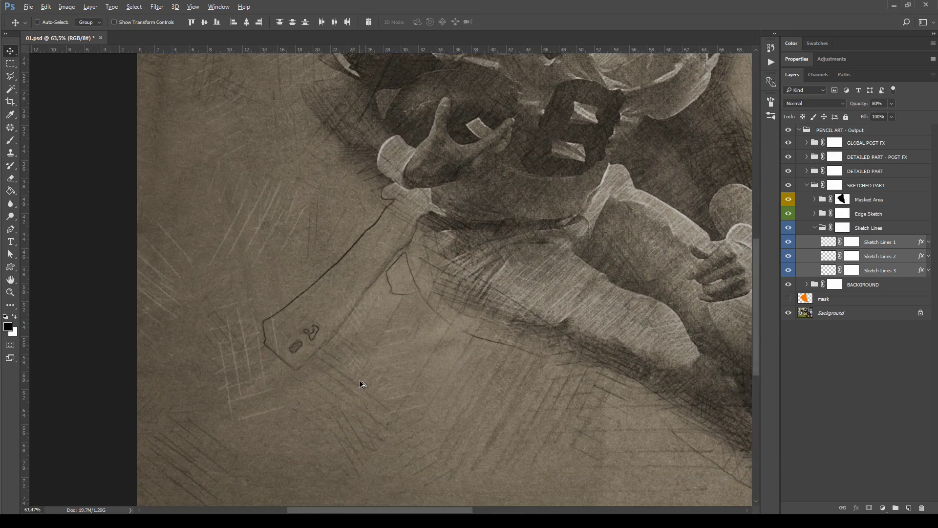
drag(525, 195, 277, 367)
key(ctrl+0)
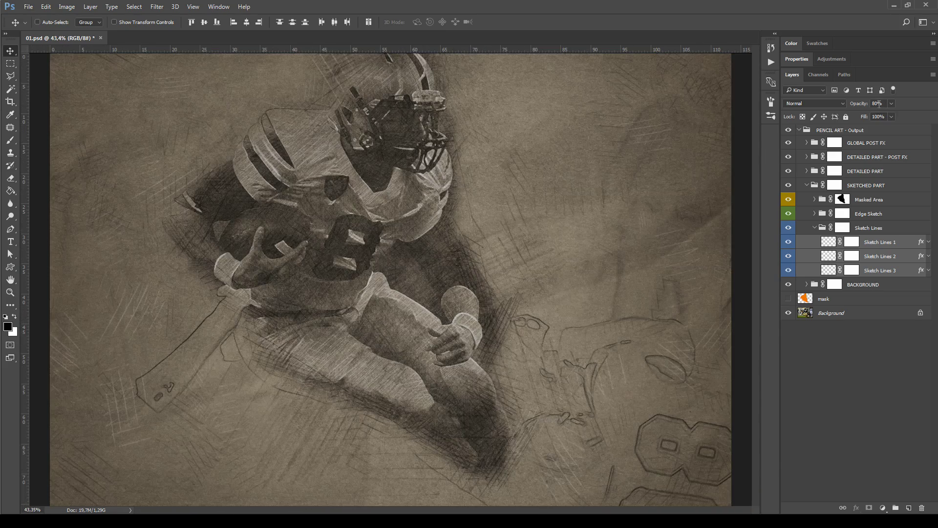
Step: Toggle the visibility of Sketch Lines 1 and 2, and undo back to the three-layer selection
click(805, 380)
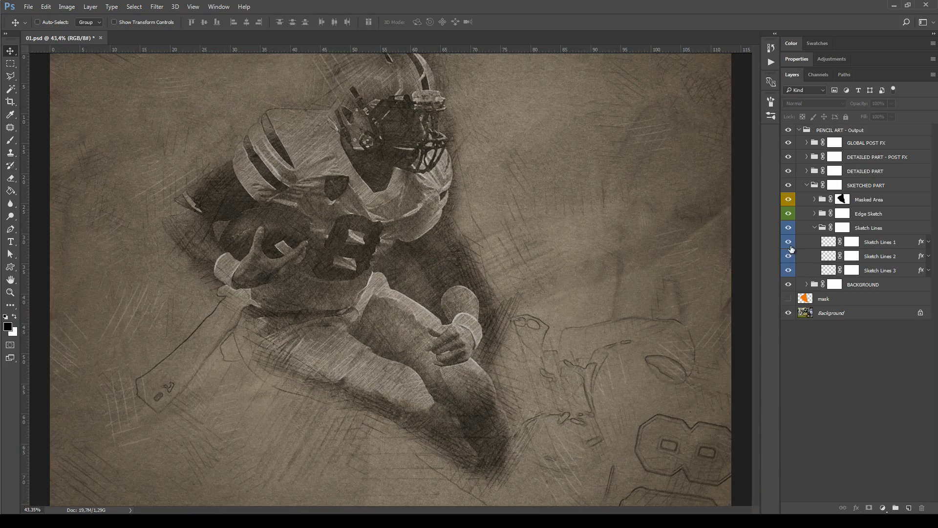
click(788, 242)
click(788, 256)
key(ctrl+alt+z)
key(ctrl+alt+z)
key(ctrl+alt+z)
key(ctrl+alt+z)
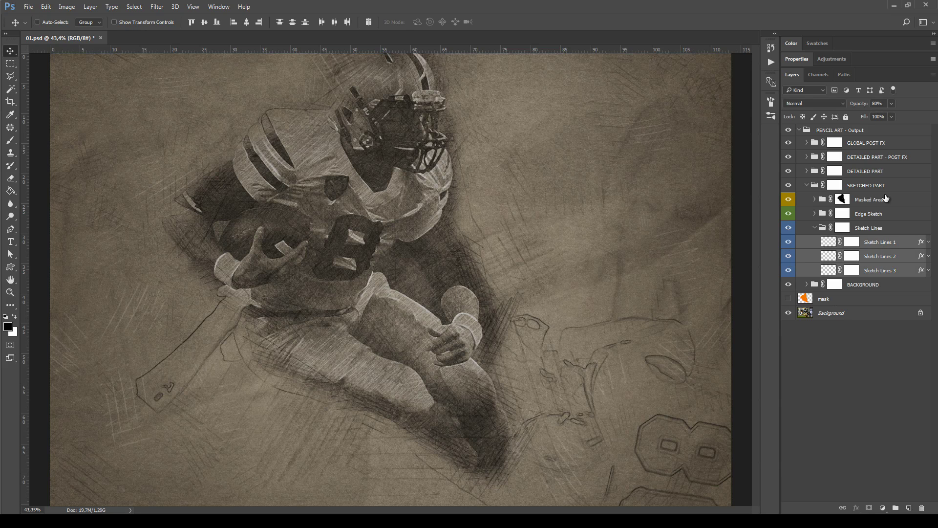
Step: Lower the opacity of the three selected Sketch Lines layers and collapse their group
click(884, 102)
text(5)
click(826, 228)
click(814, 227)
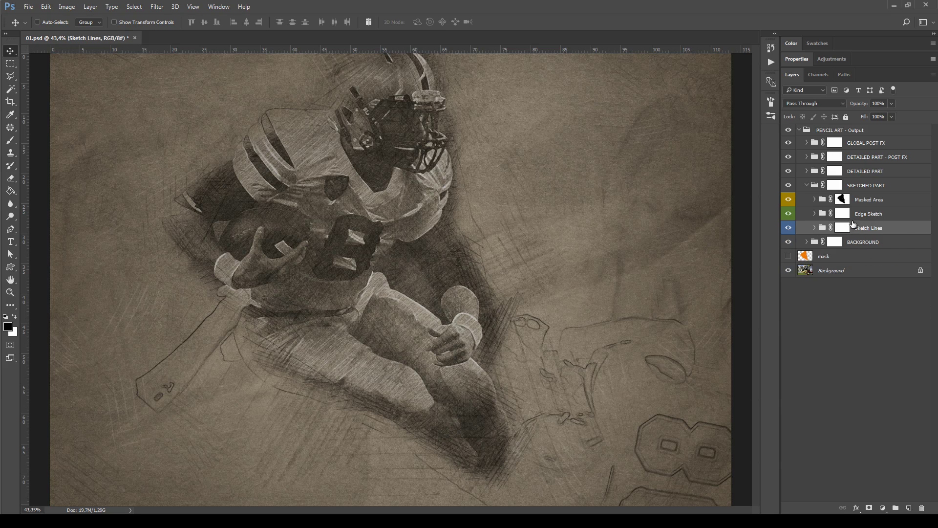
Step: Expand the Edge Sketch group and preview Edge Sketch 1 with an adjusted opacity, hiding it again
click(843, 213)
click(814, 214)
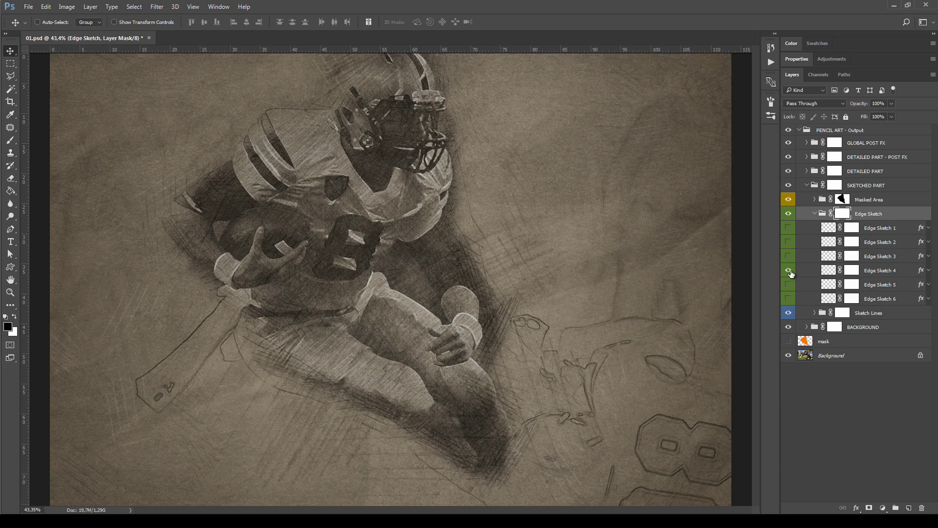
click(788, 227)
click(852, 228)
drag(913, 119, 890, 116)
click(788, 228)
Step: Preview Edge Sketch 2 and Edge Sketch 3 one at a time, hiding each again
click(788, 242)
click(829, 242)
click(788, 242)
click(788, 256)
click(828, 256)
click(788, 256)
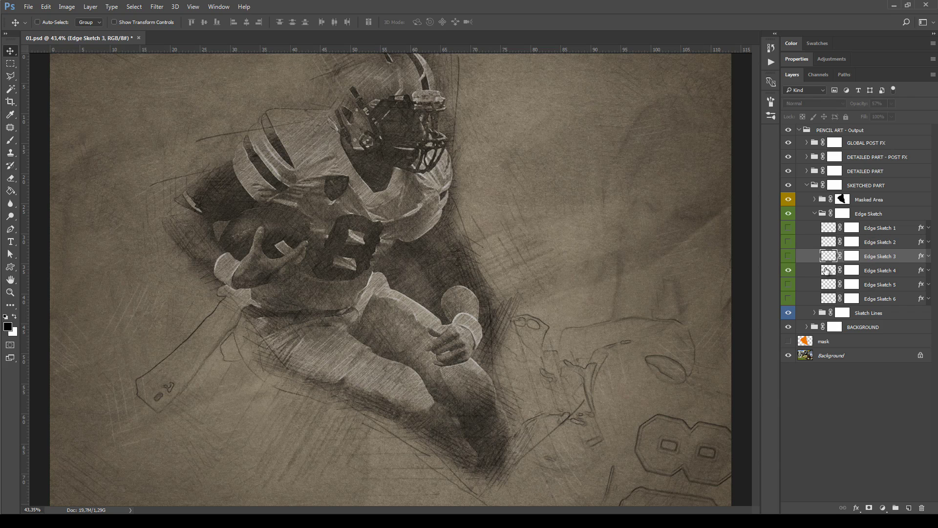
Step: Check Edge Sketch 4 and hide it, and preview Edge Sketch 5 on its own before hiding it too
click(788, 270)
click(828, 270)
click(788, 271)
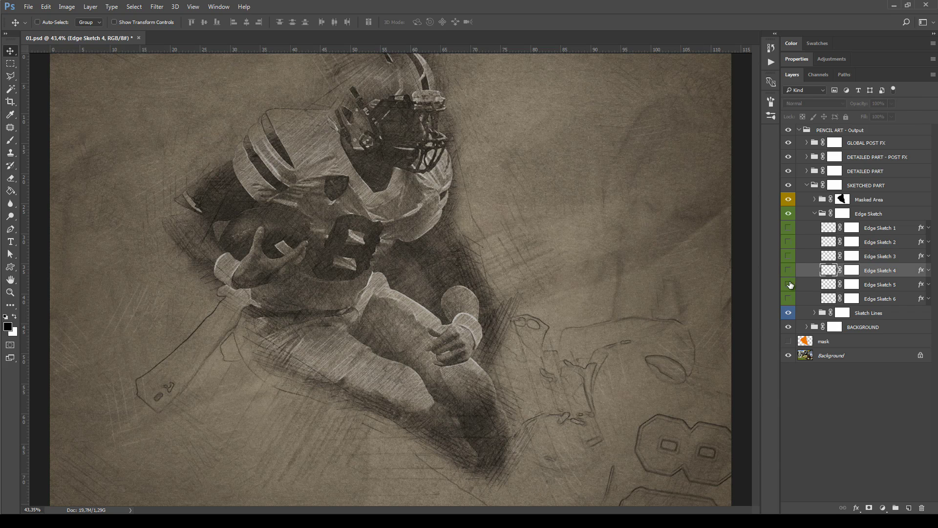
click(788, 284)
click(876, 285)
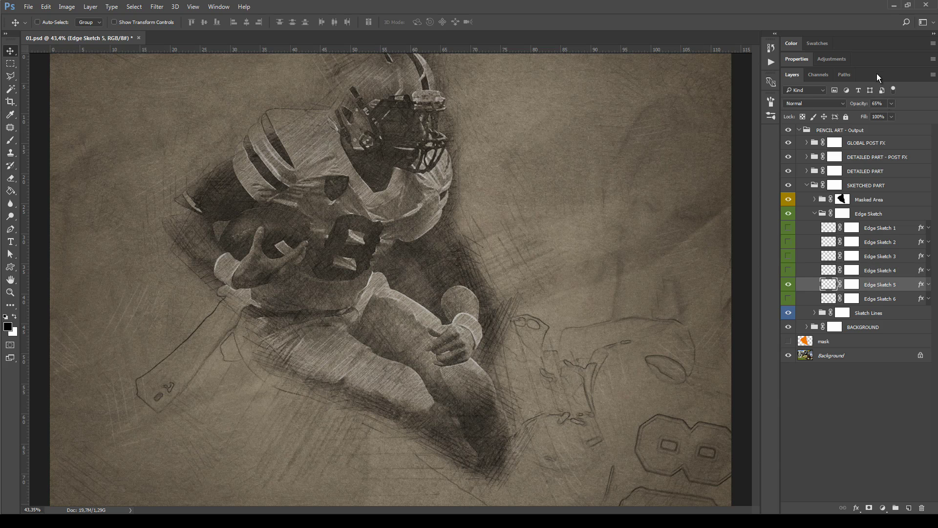
click(788, 284)
Step: Try Edge Sketch 6 at 58% opacity, hide it, and show Edge Sketch 5 and Edge Sketch 4 together
click(789, 299)
click(828, 299)
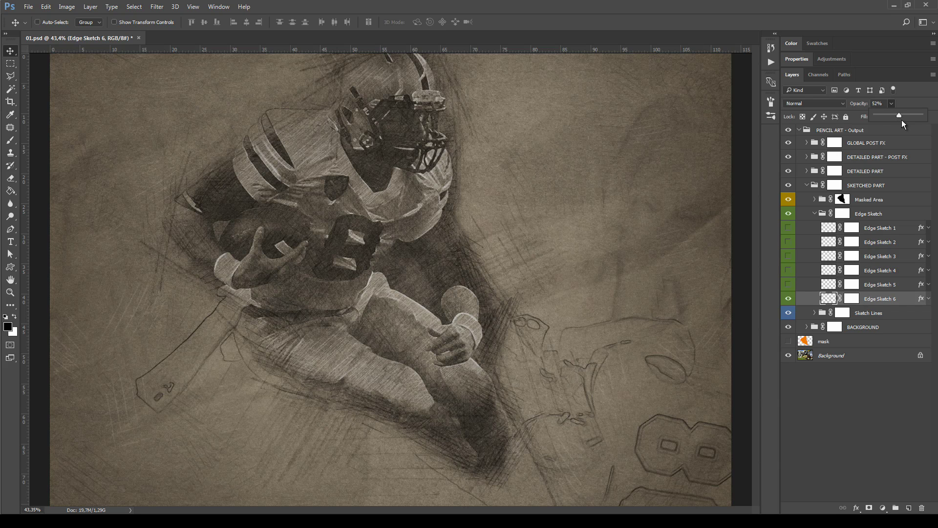
click(789, 299)
click(789, 285)
click(789, 270)
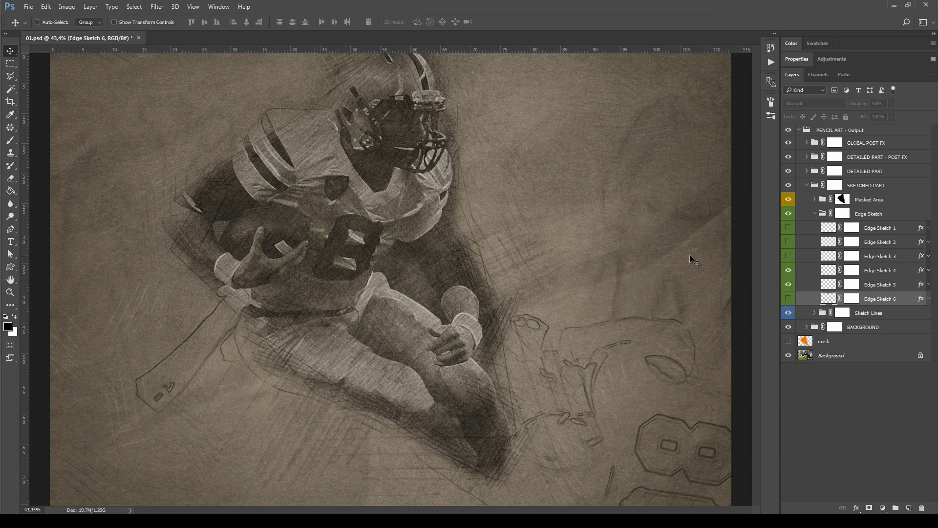
Step: Try Edge Sketch 3 and Edge Sketch 2 in the mix, with Edge Sketch 2 at 60% opacity, and hide both
click(831, 256)
click(788, 256)
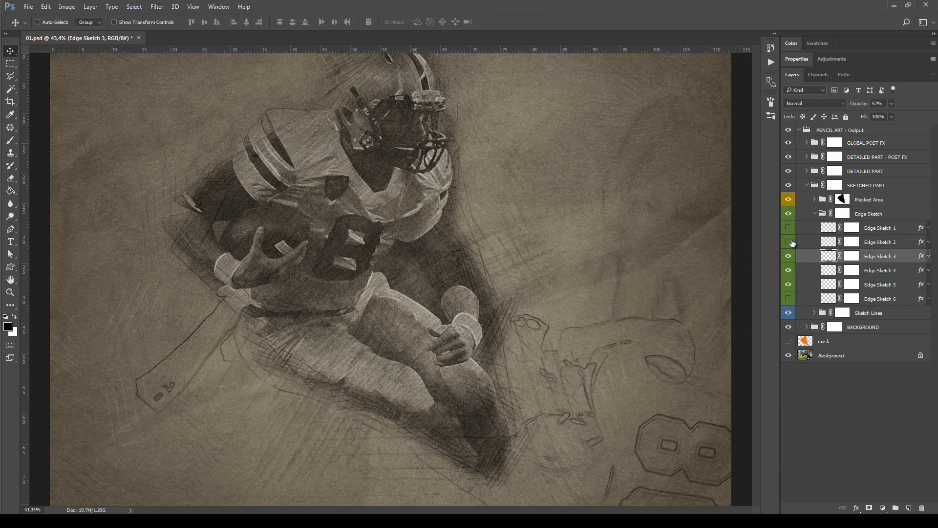
click(788, 242)
click(868, 241)
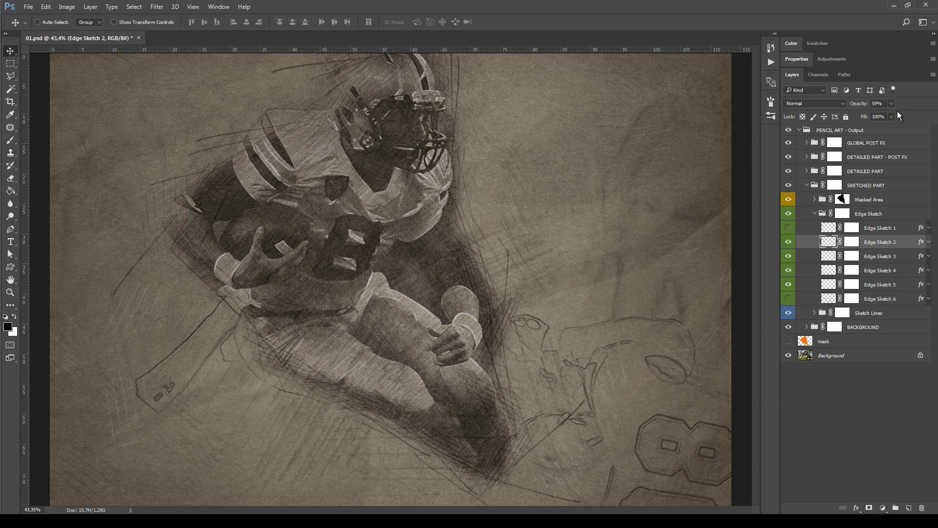
drag(876, 116, 890, 117)
click(789, 242)
click(788, 256)
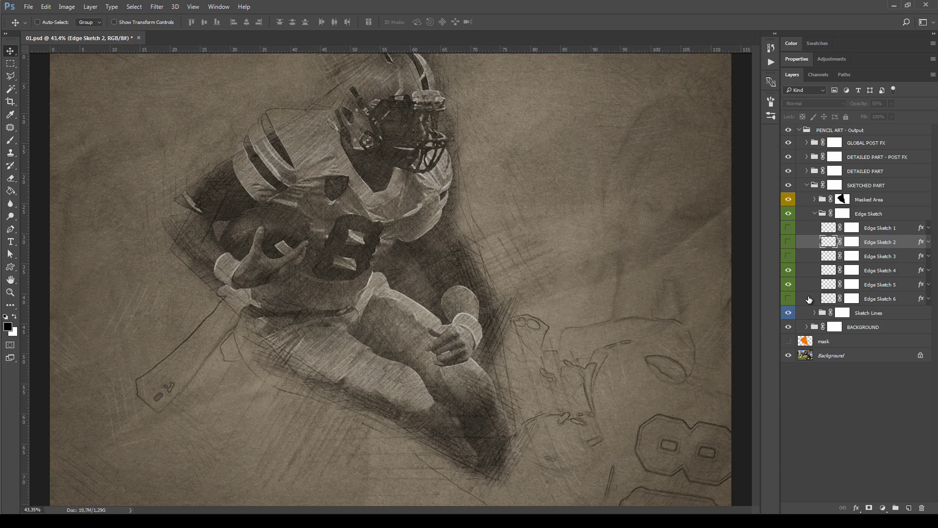
Step: Collapse the Edge Sketch group and expand the Masked Area group
click(814, 214)
click(842, 199)
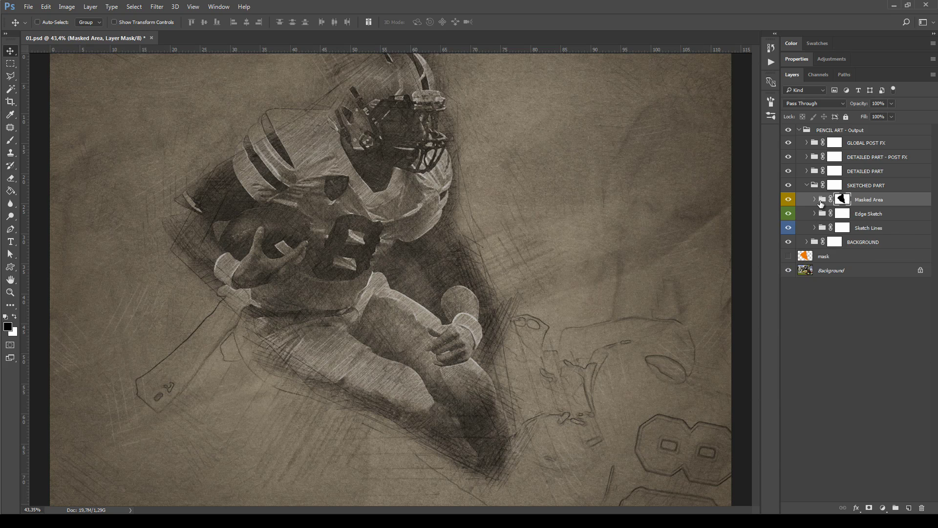
click(814, 199)
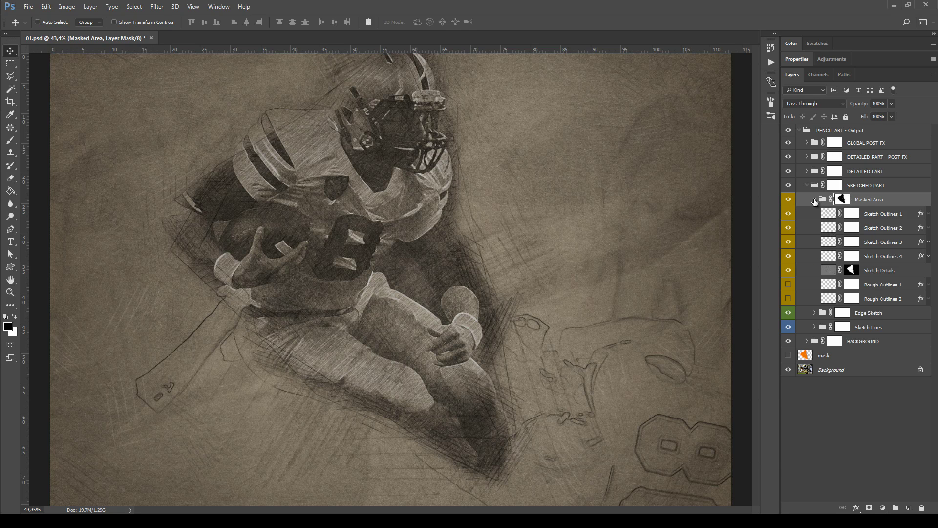
Step: Toggle the Masked Area, DETAILED PART and SKETCHED PART groups to compare their contributions, leaving all of them shown
click(789, 203)
click(789, 200)
click(789, 171)
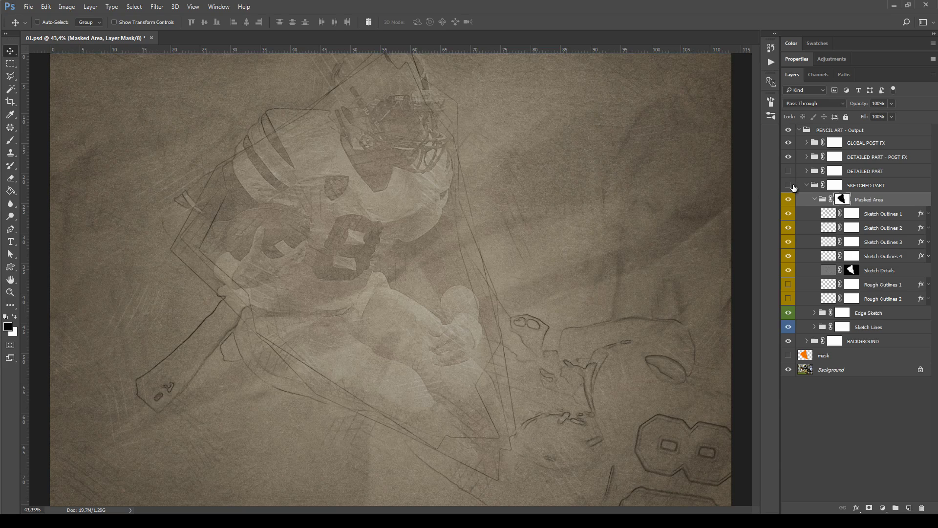
click(793, 185)
click(788, 185)
click(788, 170)
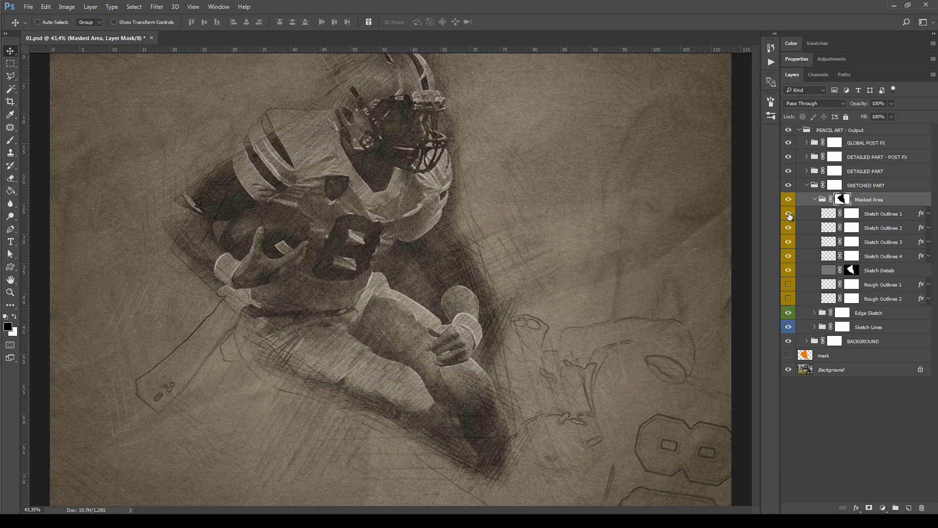
Step: Compare the drawing with Sketch Outlines 1 to 4 hidden and shown, restoring all four outline layers
drag(789, 215, 788, 257)
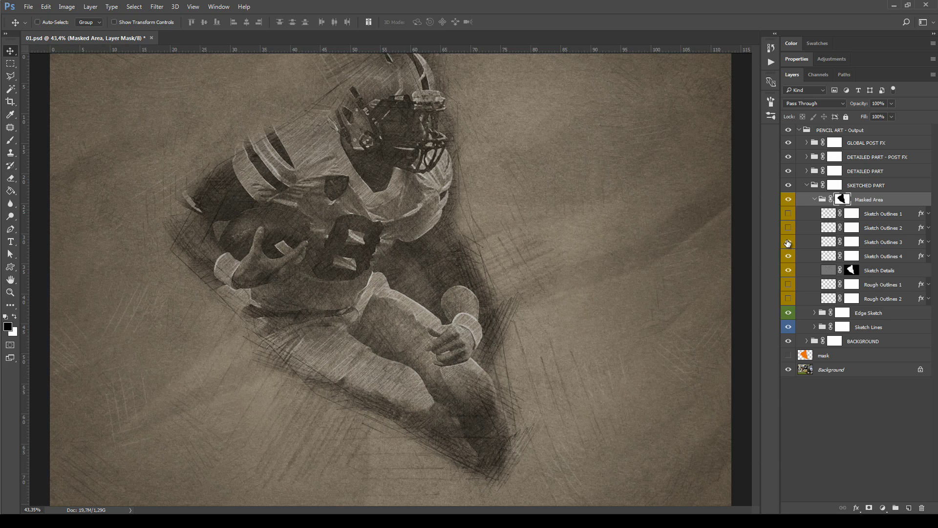
click(788, 243)
drag(788, 228, 789, 214)
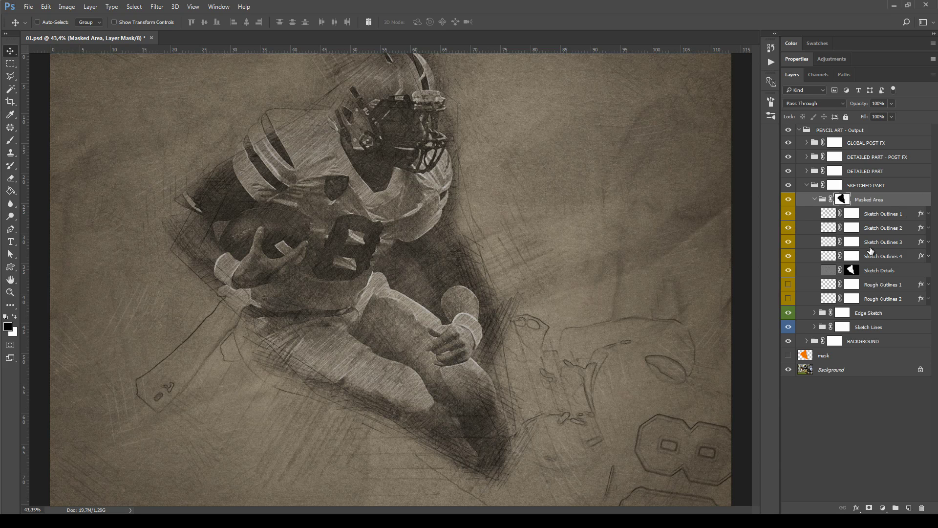
click(884, 213)
drag(788, 228, 788, 243)
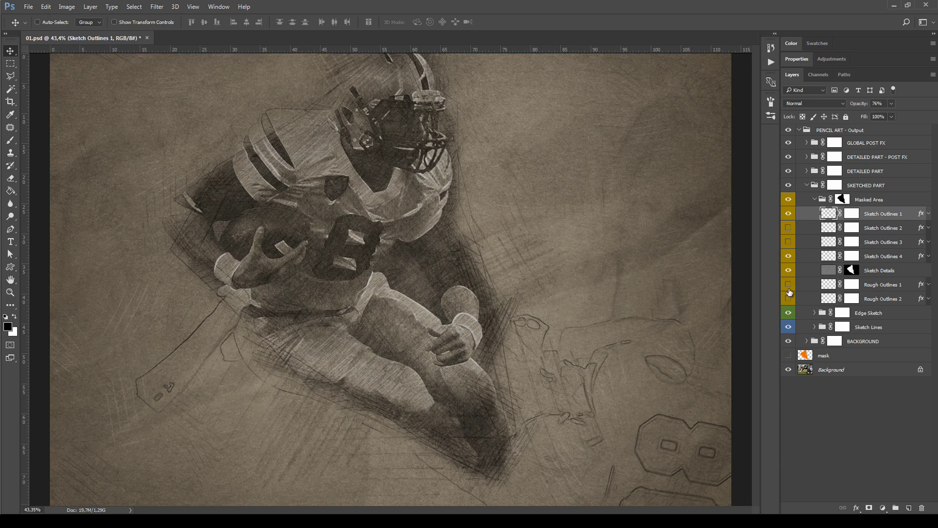
click(789, 257)
drag(791, 260, 788, 228)
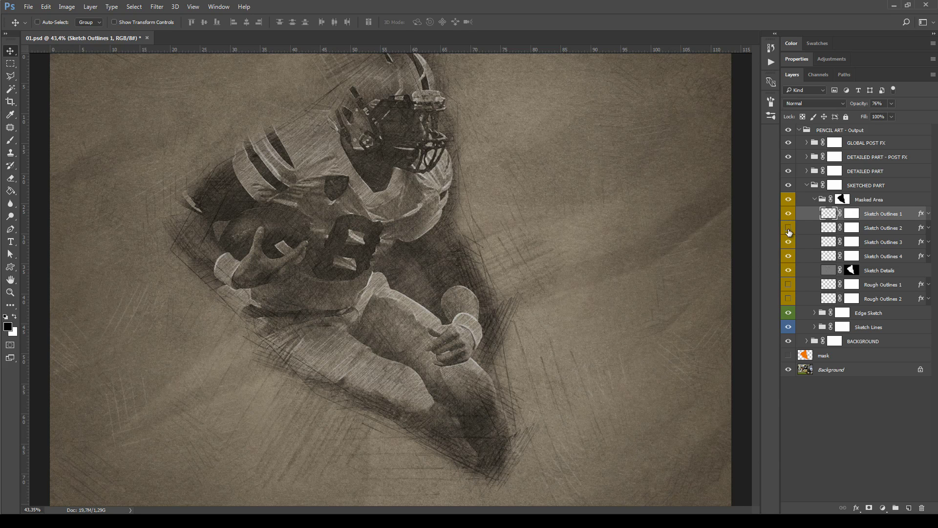
Step: Select the Sketch Details, Rough Outlines 1 and Rough Outlines 2 layers in turn to review their settings
click(896, 279)
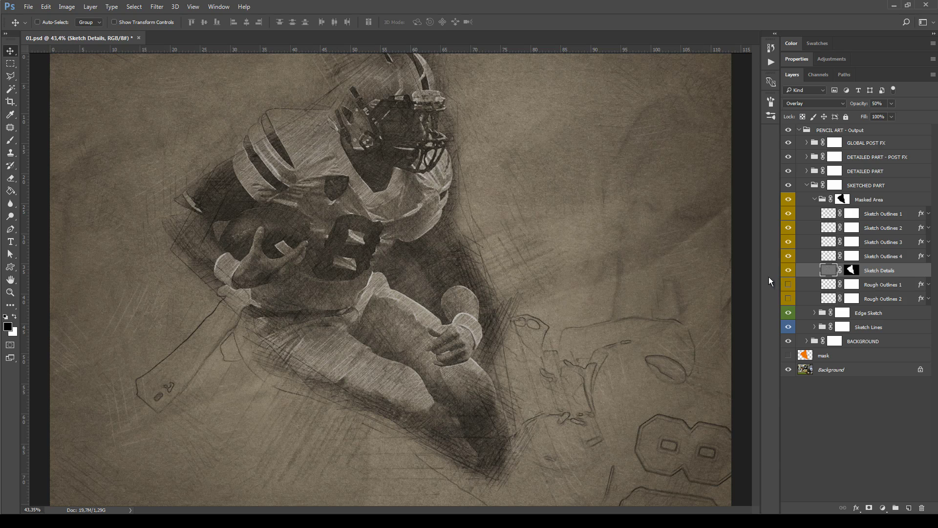
click(884, 284)
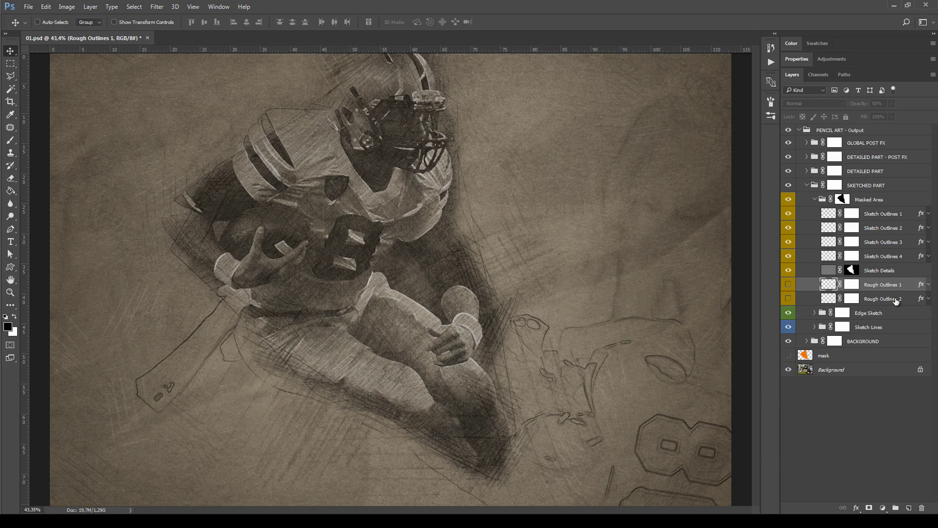
click(880, 302)
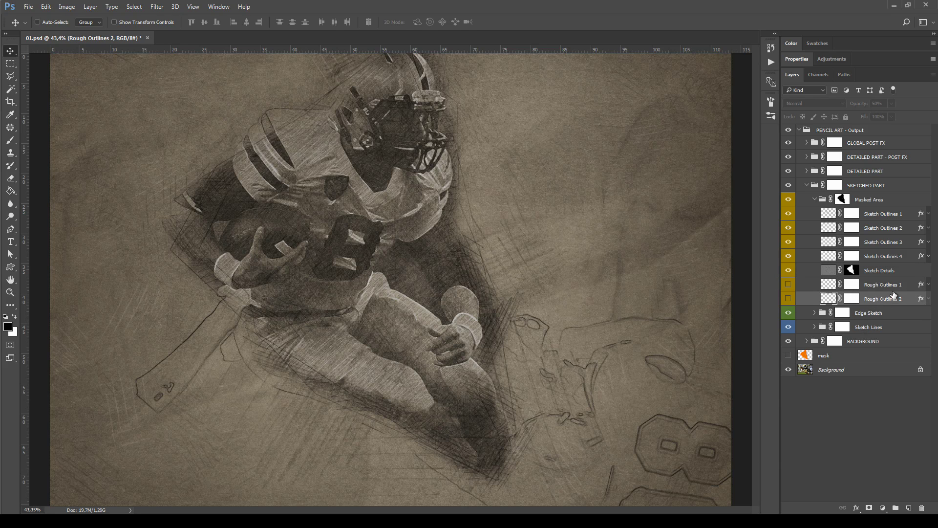
Step: Show the Rough Outlines 1 and Rough Outlines 2 layers and raise the opacity of both to 100%
click(789, 284)
click(788, 299)
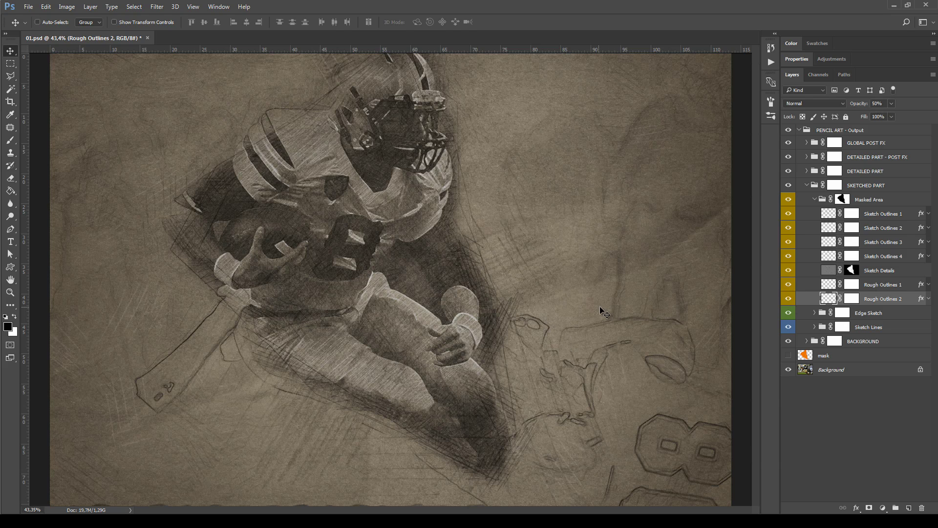
scroll(601, 310, up, 2)
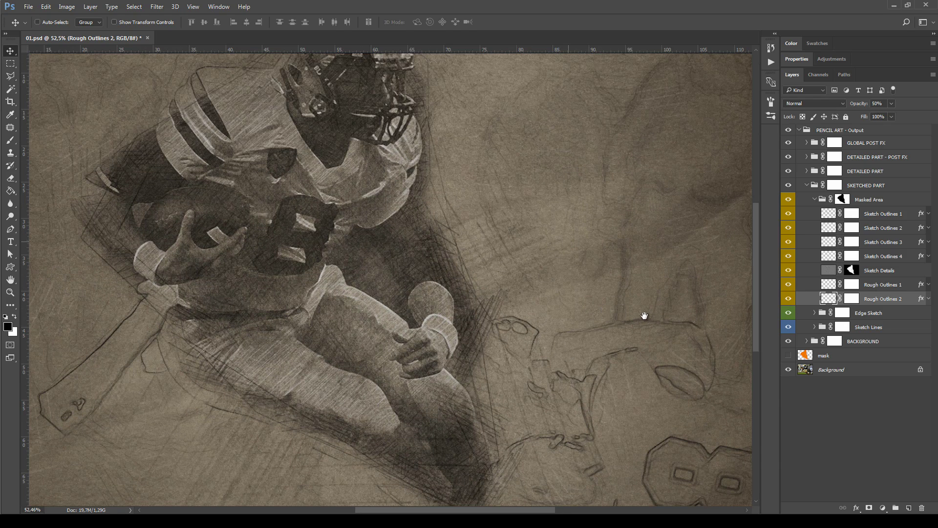
scroll(281, 285, down, 1)
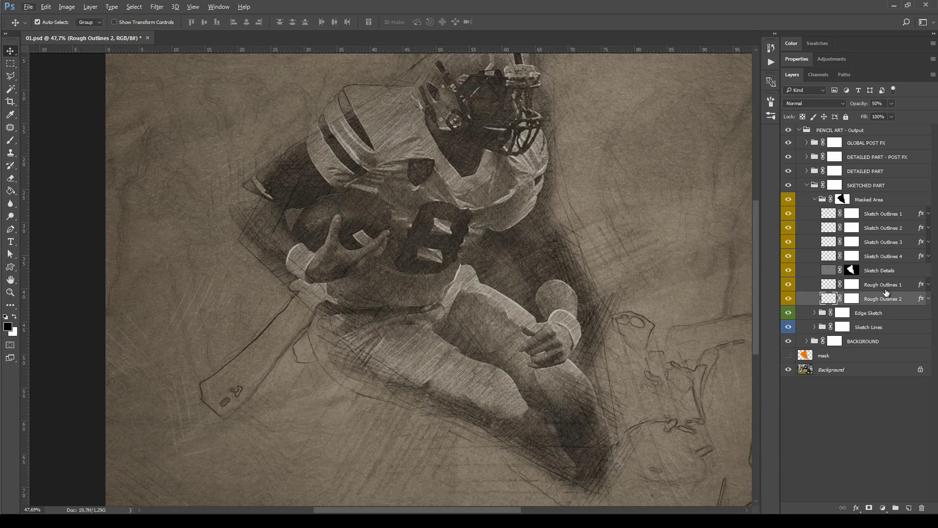
ctrl+click(886, 288)
click(891, 104)
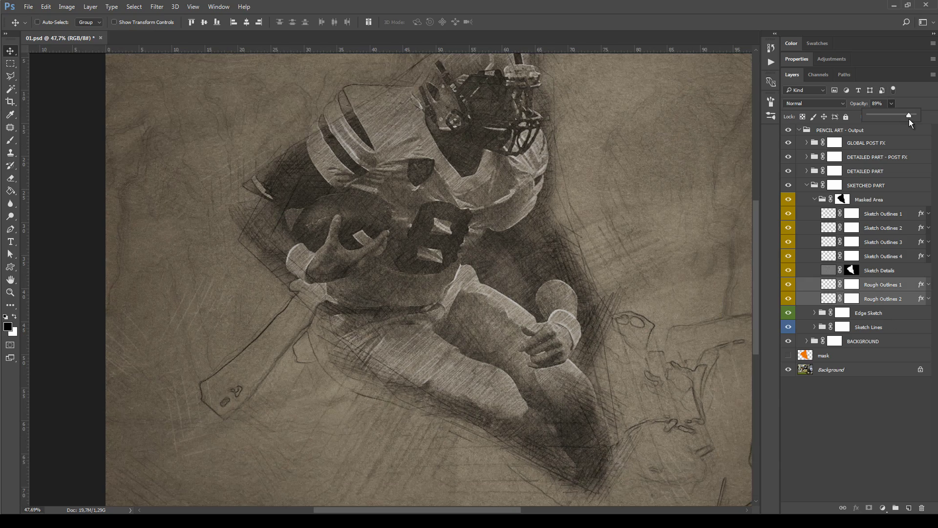
drag(909, 119, 915, 122)
drag(562, 274, 544, 324)
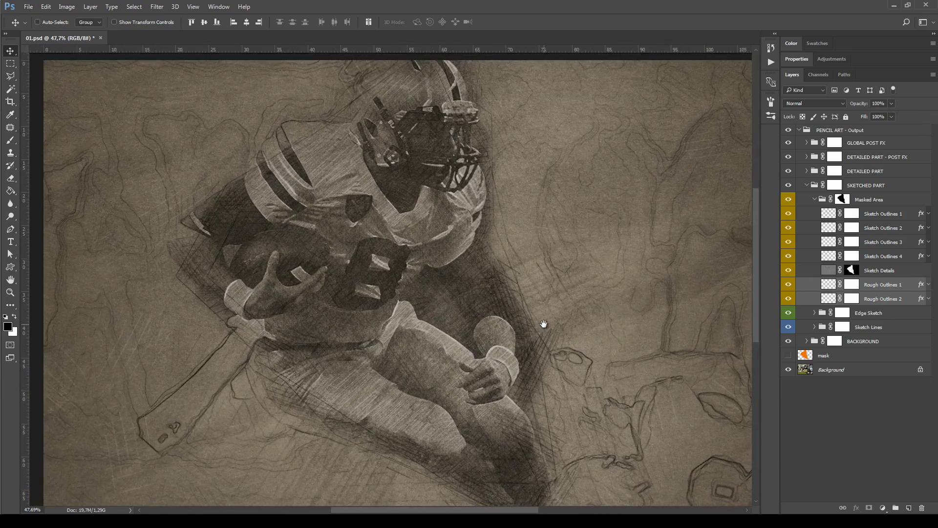
Step: Set the opacity of Rough Outlines 1 and 2 to 50% and hide both layers
scroll(543, 324, down, 2)
click(878, 104)
text(50)
key(Return)
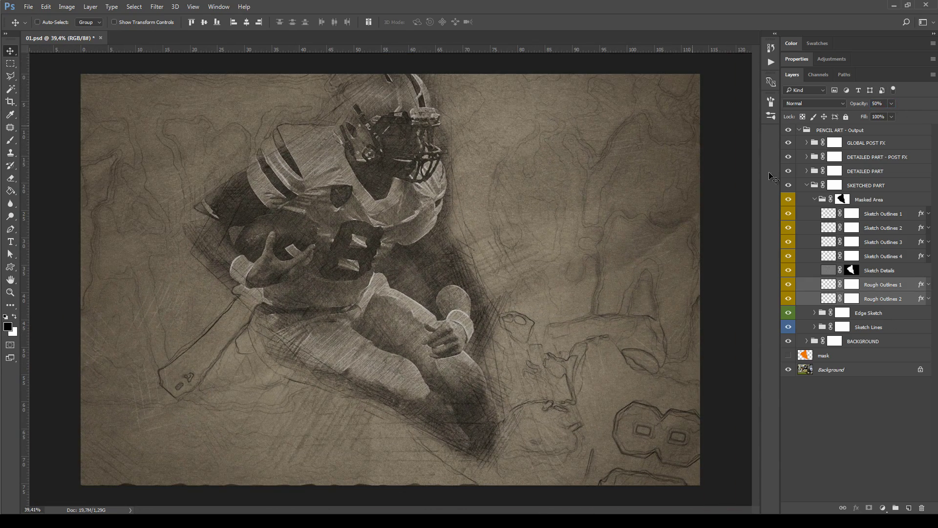
click(789, 284)
click(788, 299)
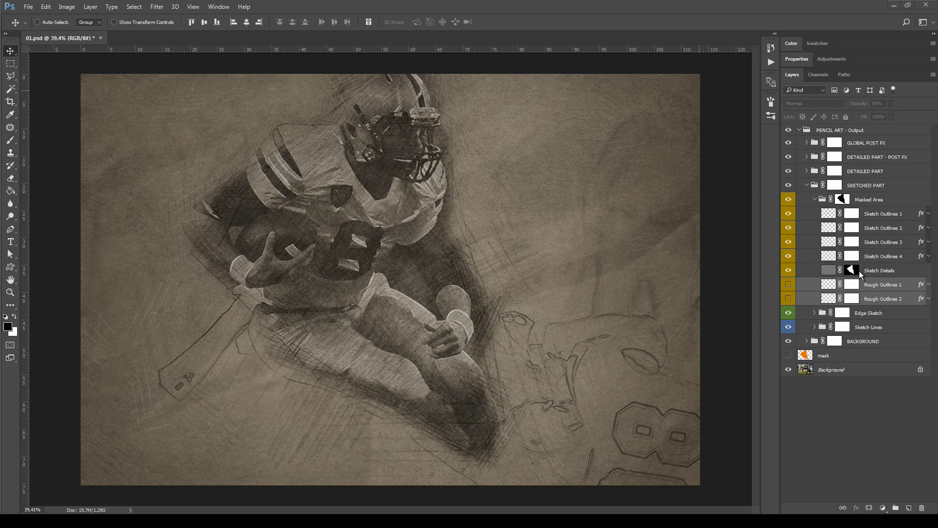
Step: Expand the Edge Sketch group and review the opacity setting of the Edge Sketch 4 layer
click(813, 313)
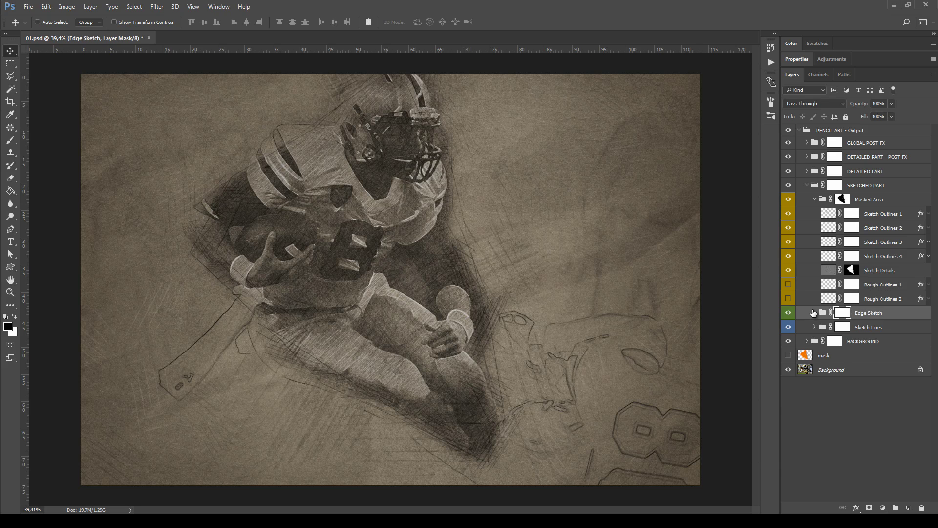
click(813, 313)
click(882, 370)
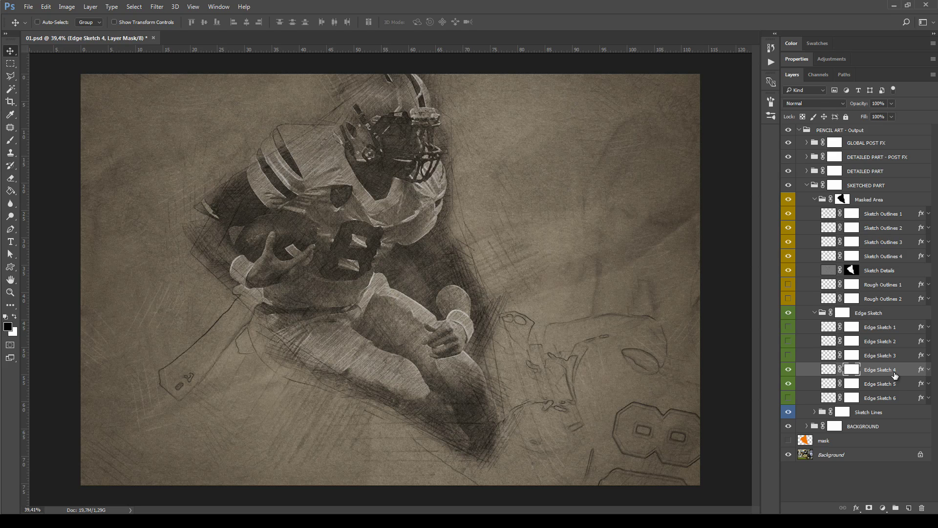
click(888, 102)
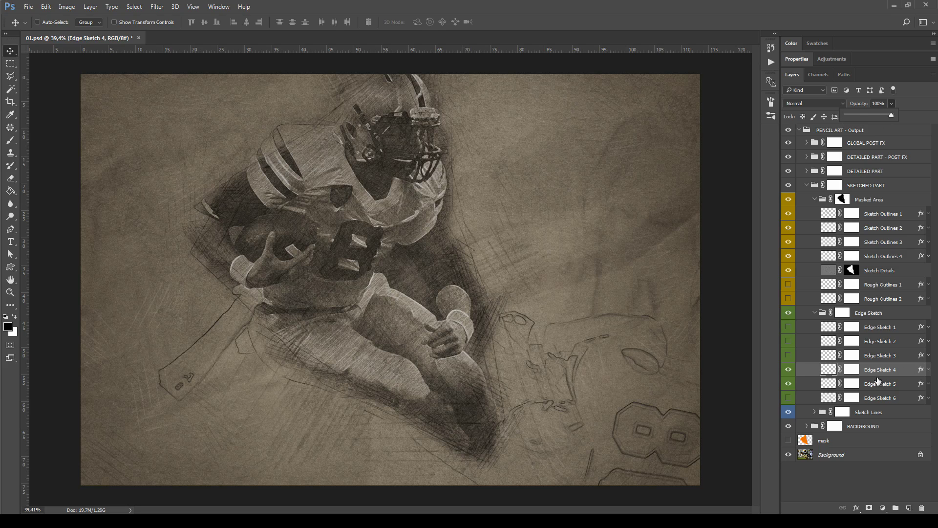
key(Escape)
Step: Brush black onto the Edge Sketch 5 layer mask to hide its lines beside the player's arm holding the ball
click(850, 370)
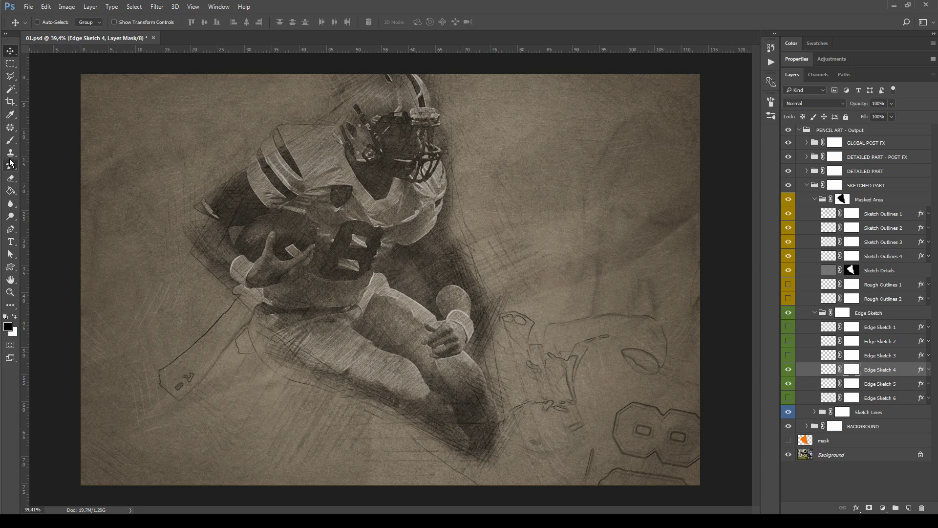
click(11, 140)
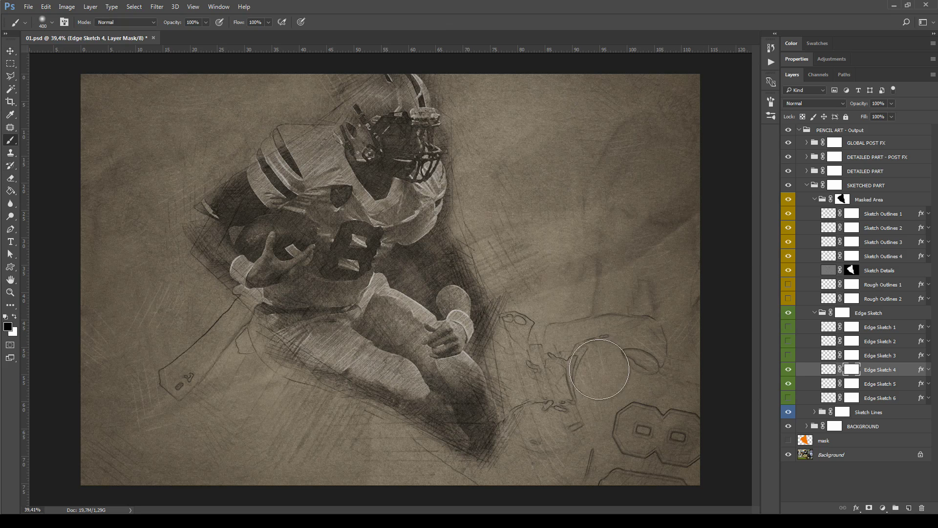
scroll(310, 313, up, 4)
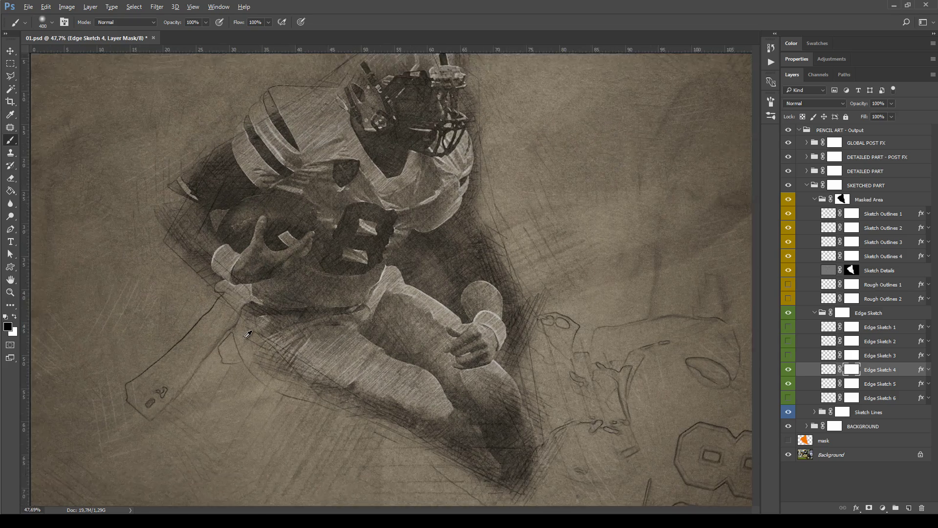
scroll(222, 332, down, 2)
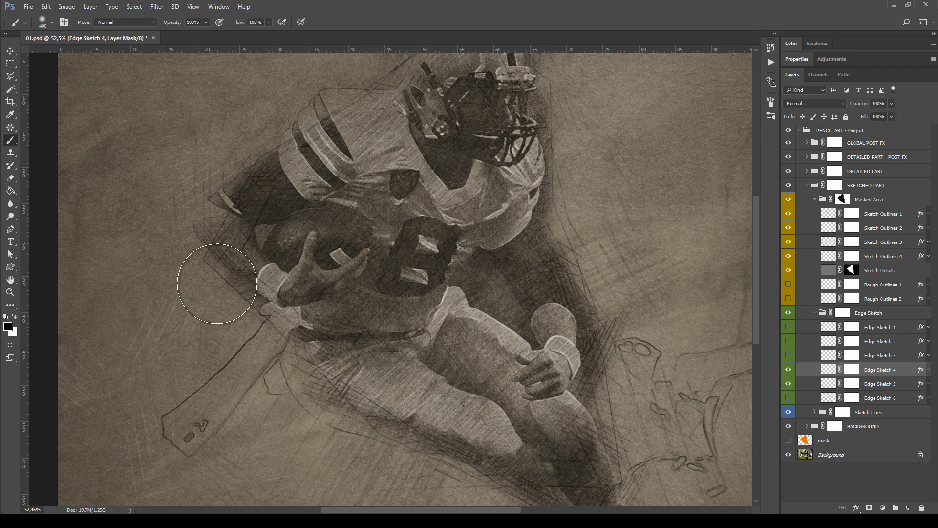
key(alt+bracketleft)
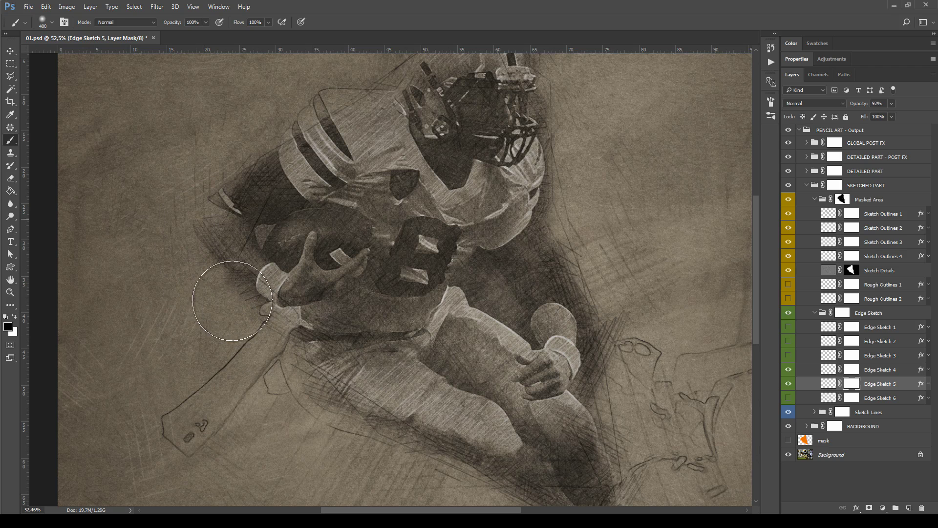
mouse_move(225, 165)
mouse_down()
mouse_move(223, 281)
mouse_move(244, 313)
mouse_move(232, 371)
mouse_up()
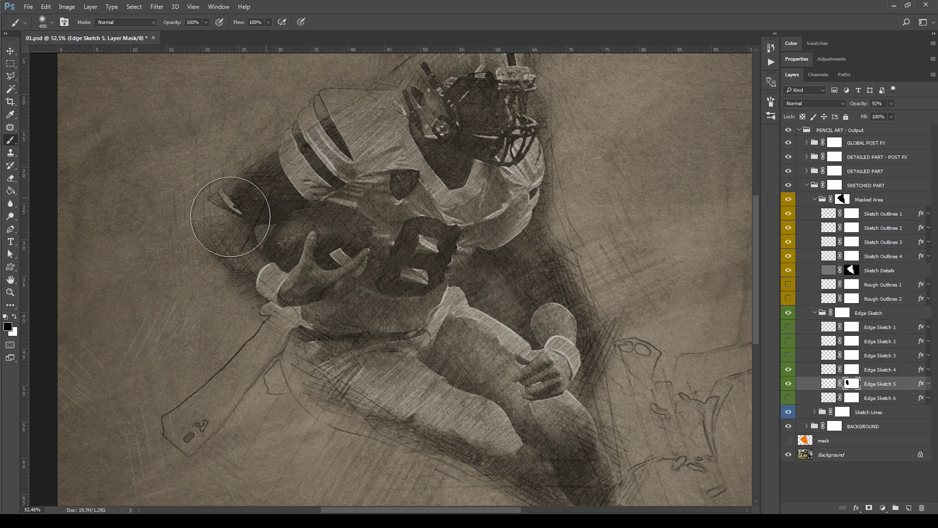
Step: Restore the hidden Edge Sketch 5 lines by painting white on the mask, and make black the foreground color again
click(14, 318)
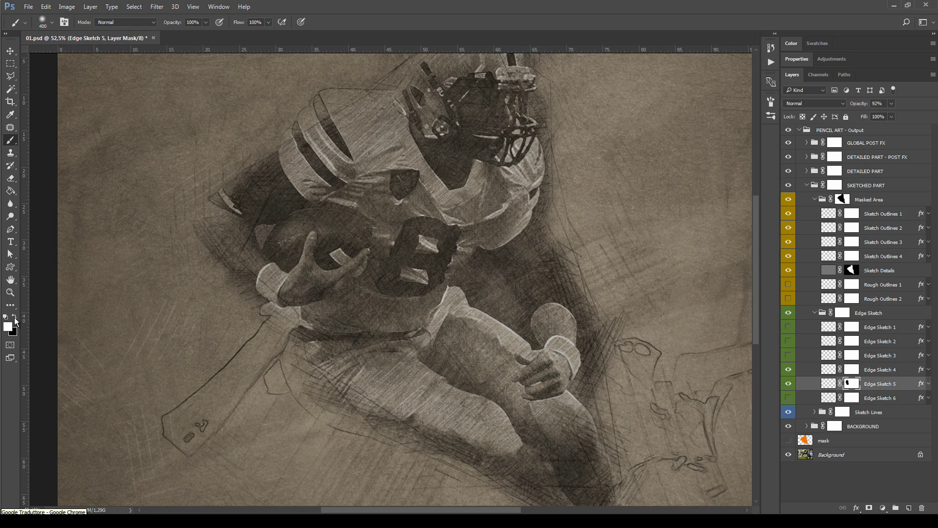
mouse_move(234, 312)
mouse_down()
mouse_move(197, 279)
mouse_move(188, 295)
mouse_move(184, 275)
mouse_move(215, 217)
mouse_move(158, 305)
mouse_move(223, 194)
mouse_up()
mouse_move(202, 284)
mouse_down()
mouse_move(251, 329)
mouse_move(298, 406)
mouse_up()
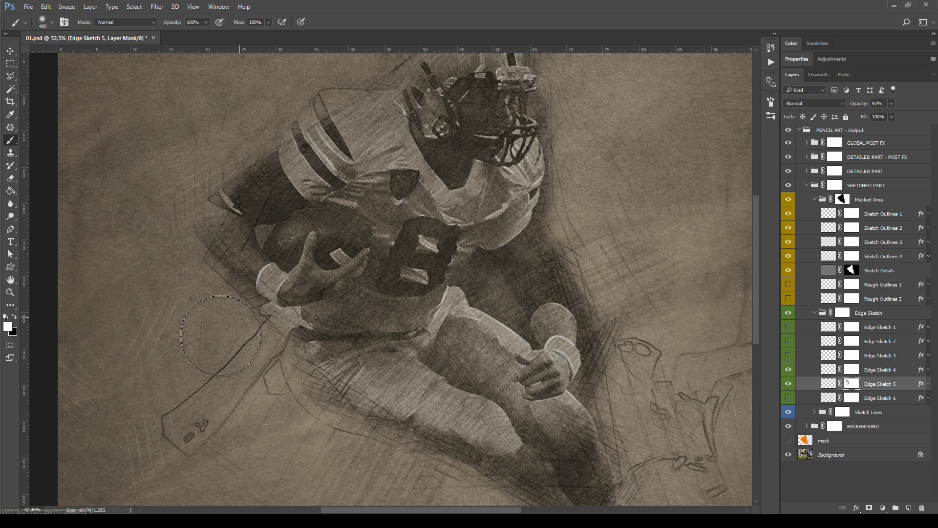
click(15, 317)
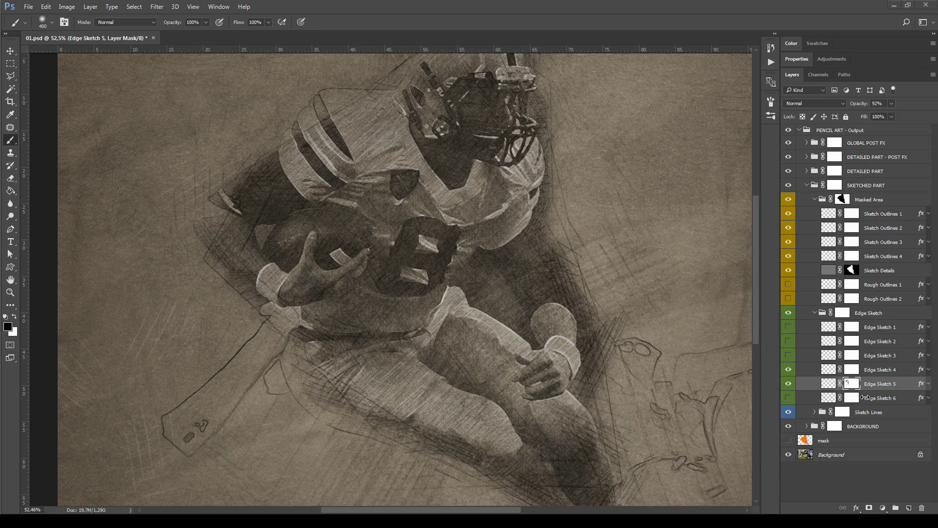
Step: Change the Color Overlay effect of the Edge Sketch 4 layer to red (ff0000)
click(897, 372)
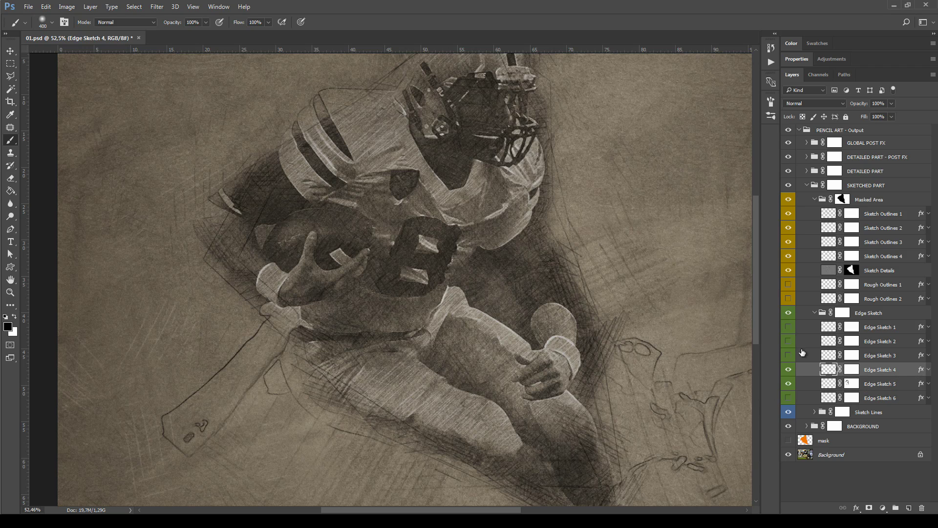
click(927, 370)
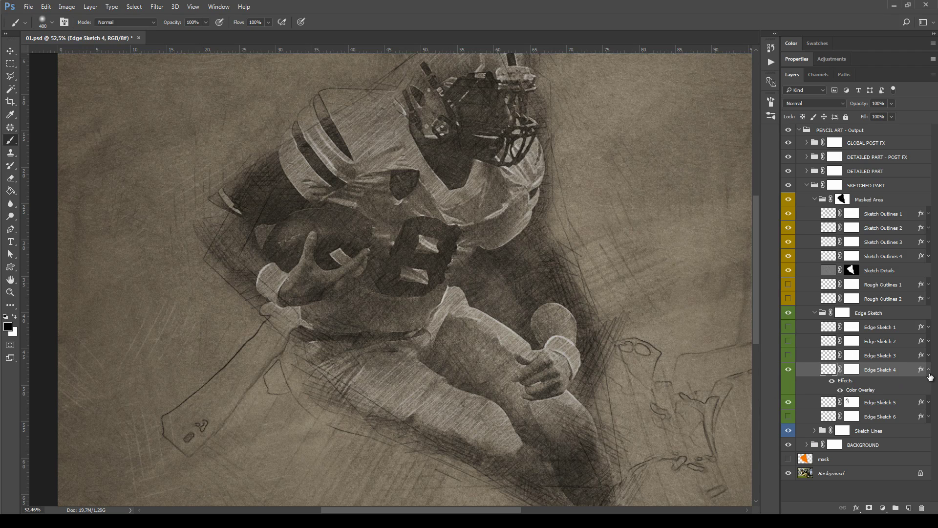
double_click(860, 390)
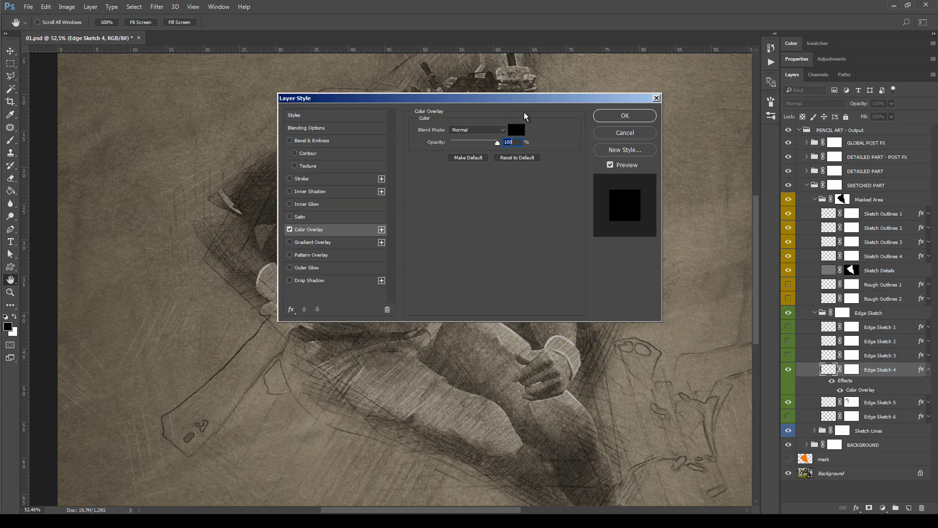
click(518, 129)
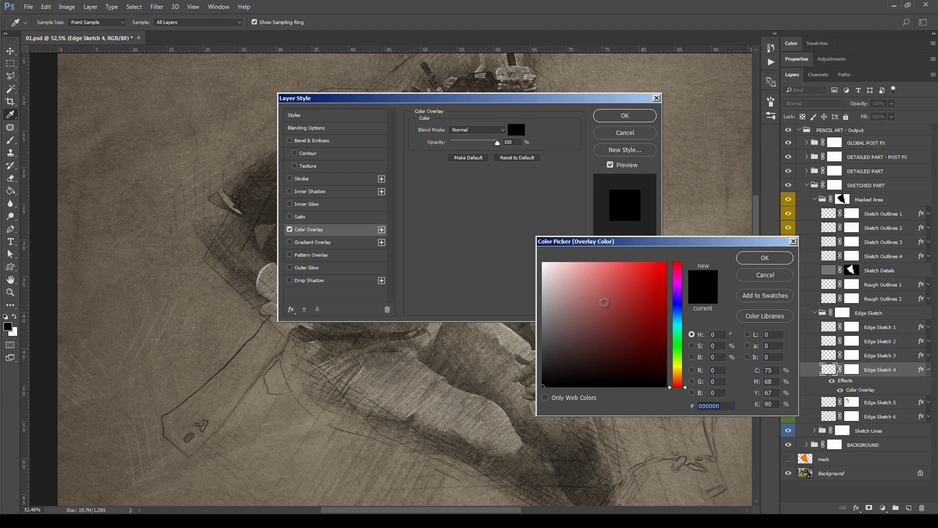
text(ff0000)
click(762, 258)
key(Return)
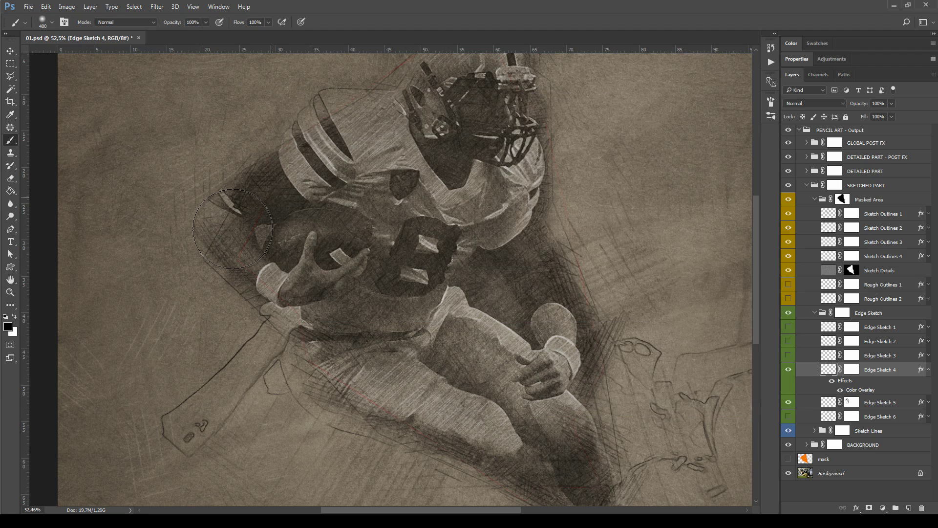
Step: Change the Color Overlay effect of the Edge Sketch 5 layer to bright yellow-green (e6ff3b)
click(929, 403)
click(859, 423)
double_click(859, 424)
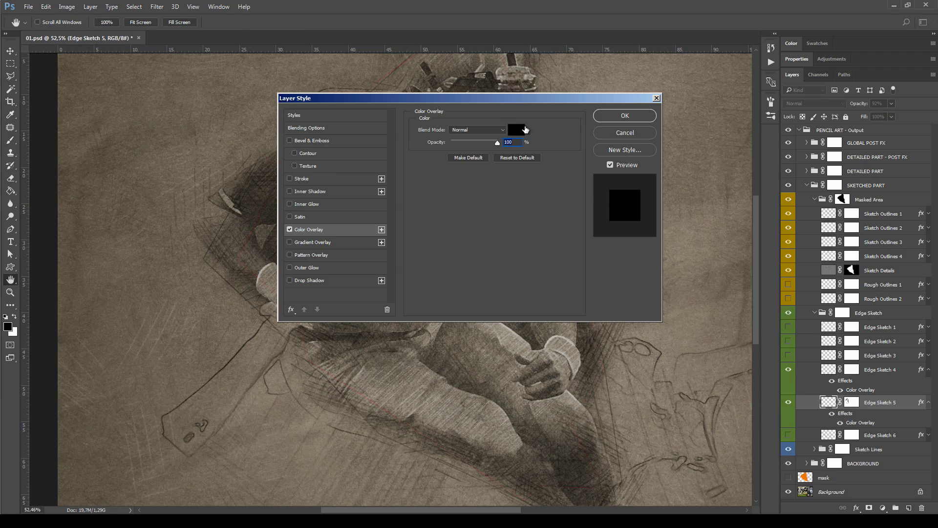
click(522, 129)
click(638, 264)
click(678, 280)
click(678, 360)
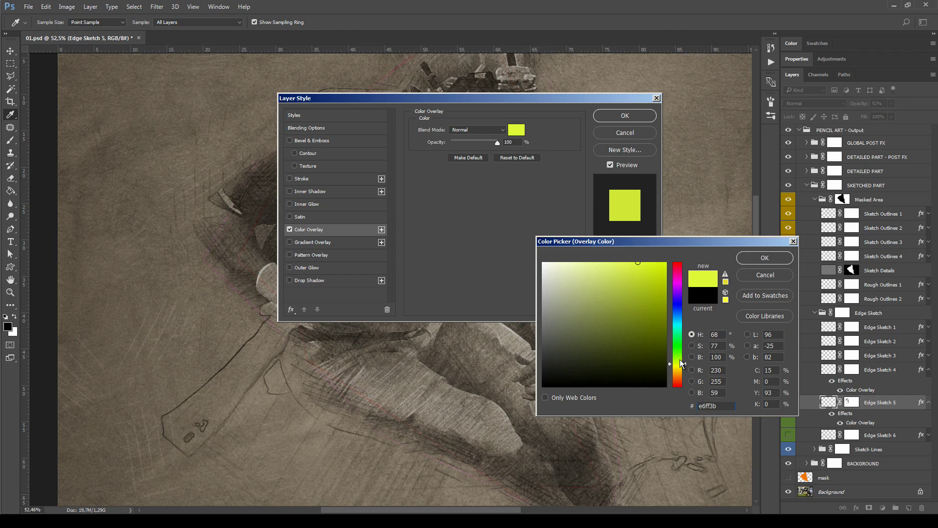
click(765, 258)
key(Return)
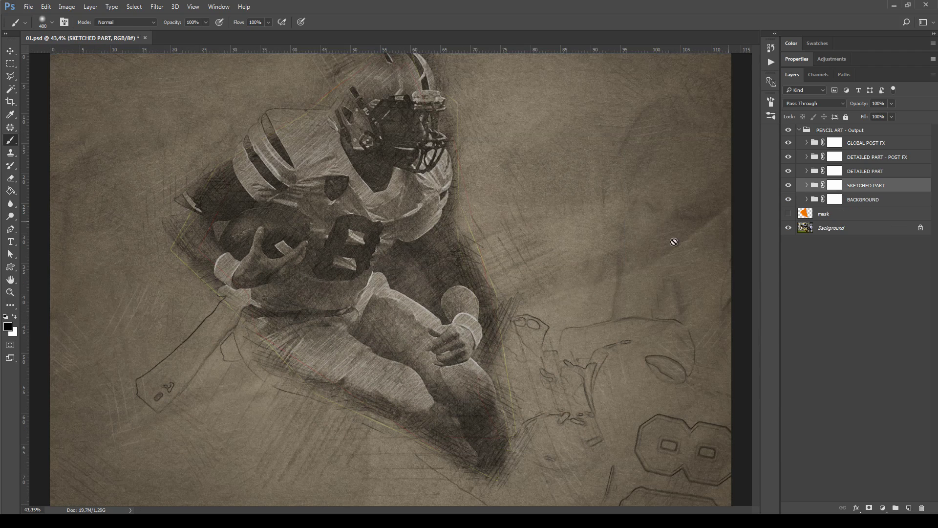
Step: Toggle the visibility of the SKETCHED PART group to compare the drawing with and without it, leaving it shown
scroll(590, 207, down, 2)
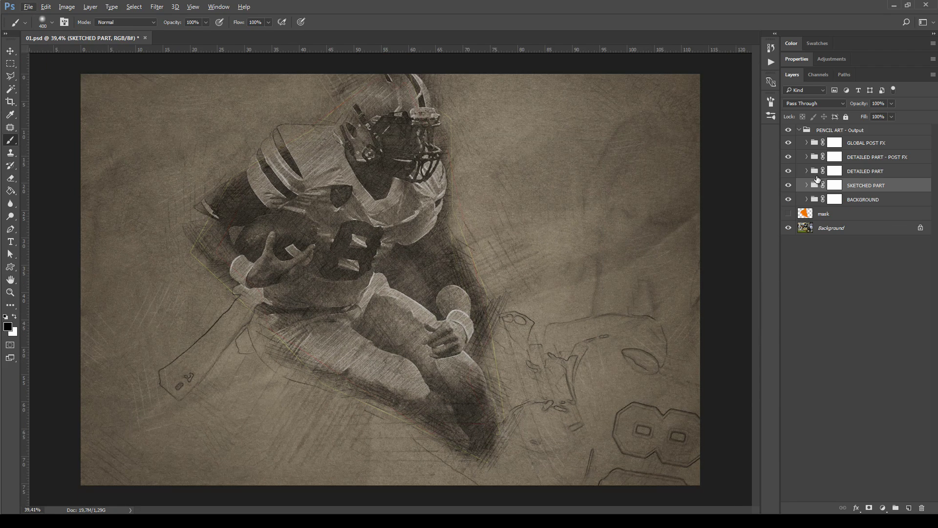
click(788, 185)
click(787, 186)
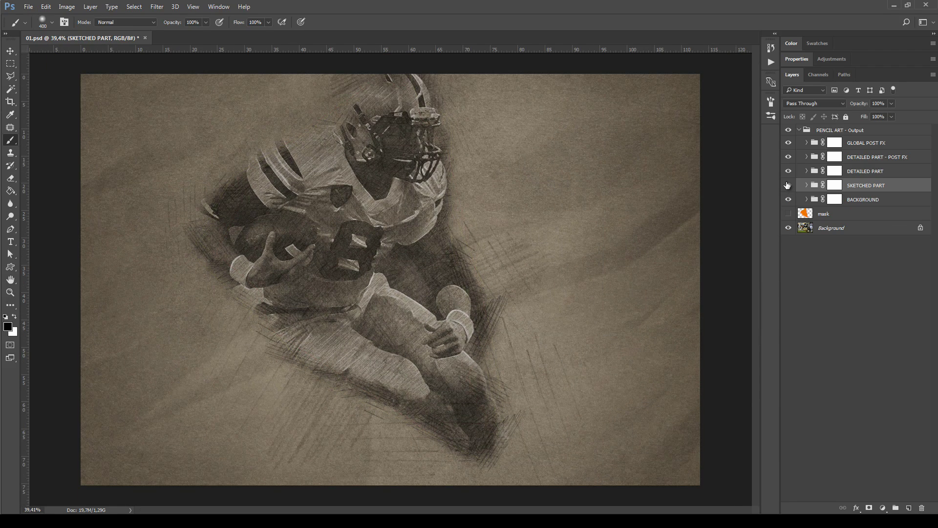
click(788, 185)
click(788, 185)
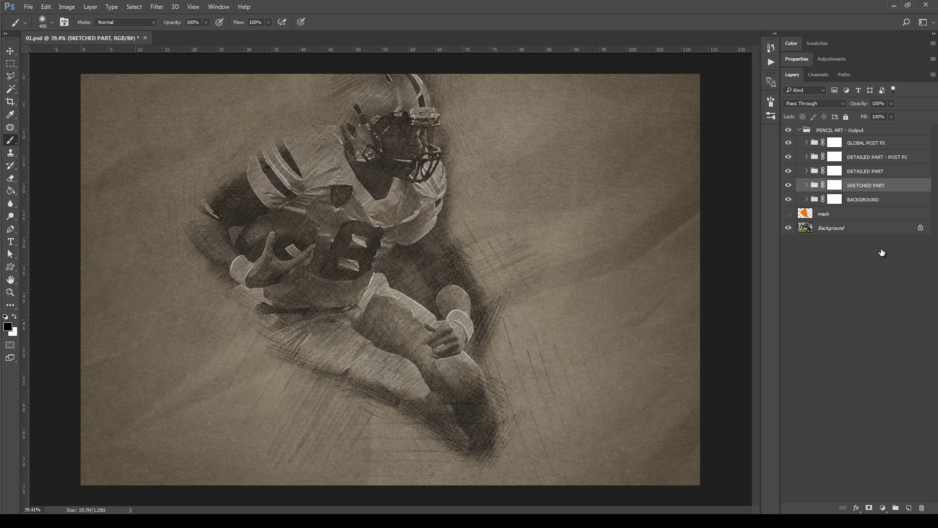
Step: Brush black onto the SKETCHED PART group mask around the image's upper areas and lower-left corner, and collapse the group
click(836, 186)
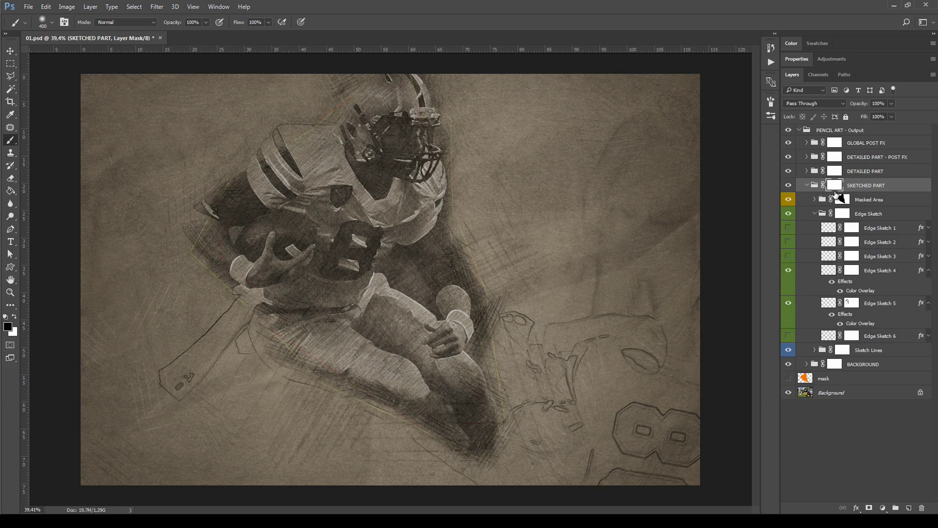
alt+click(806, 185)
click(807, 186)
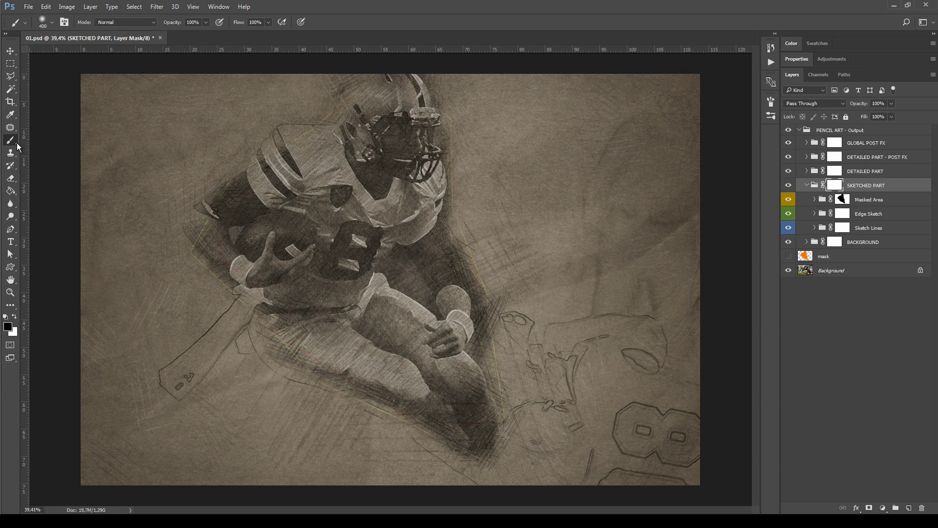
mouse_move(639, 162)
mouse_down()
mouse_move(576, 210)
mouse_move(656, 236)
mouse_move(651, 203)
mouse_move(693, 90)
mouse_move(599, 268)
mouse_move(654, 277)
mouse_move(549, 172)
mouse_move(486, 88)
mouse_move(691, 84)
mouse_move(78, 134)
mouse_move(138, 155)
mouse_move(153, 80)
mouse_move(206, 134)
mouse_up()
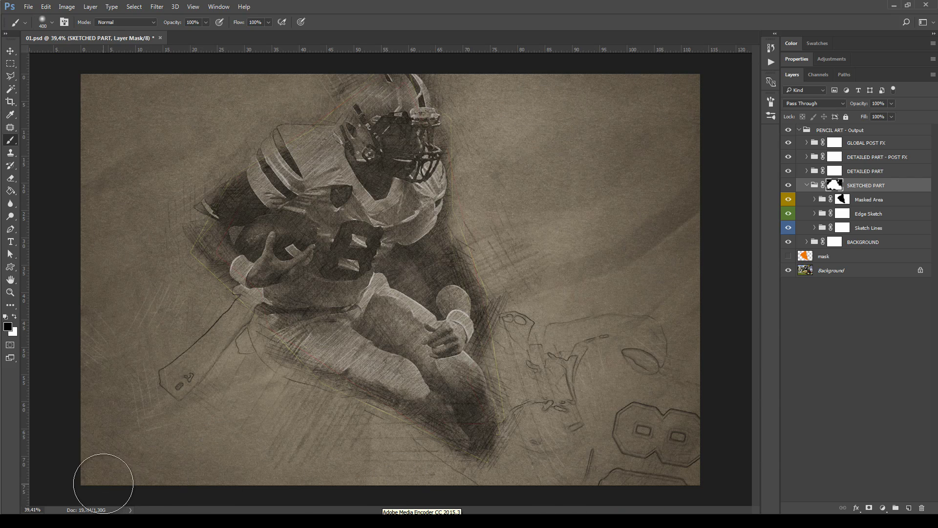
scroll(324, 310, up, 1)
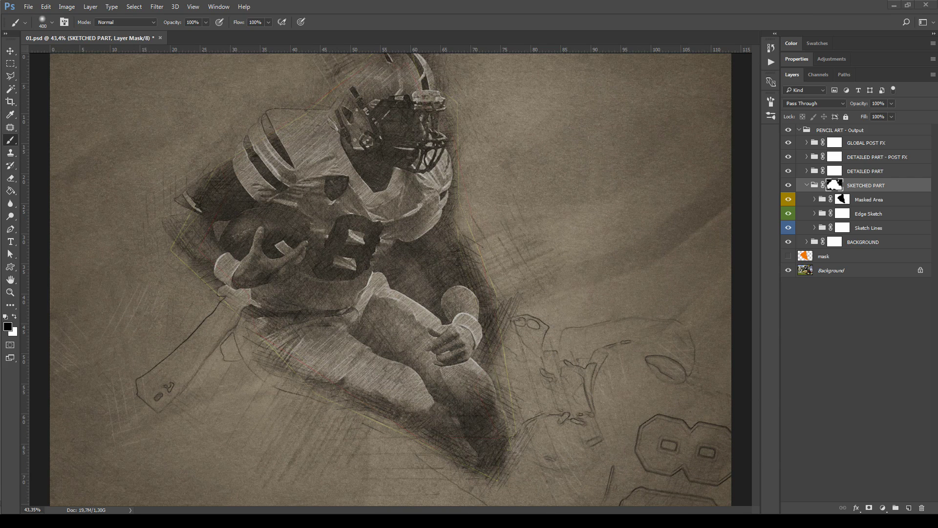
click(807, 184)
click(808, 184)
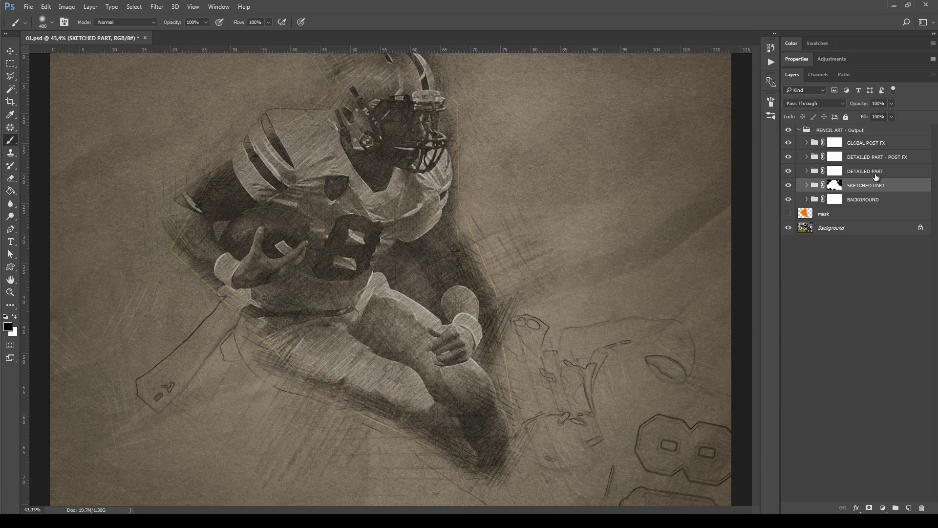
Step: Expand the DETAILED PART group, isolate its Base Shading group by hiding the other subgroups, and expand Base Shading
click(845, 173)
click(806, 171)
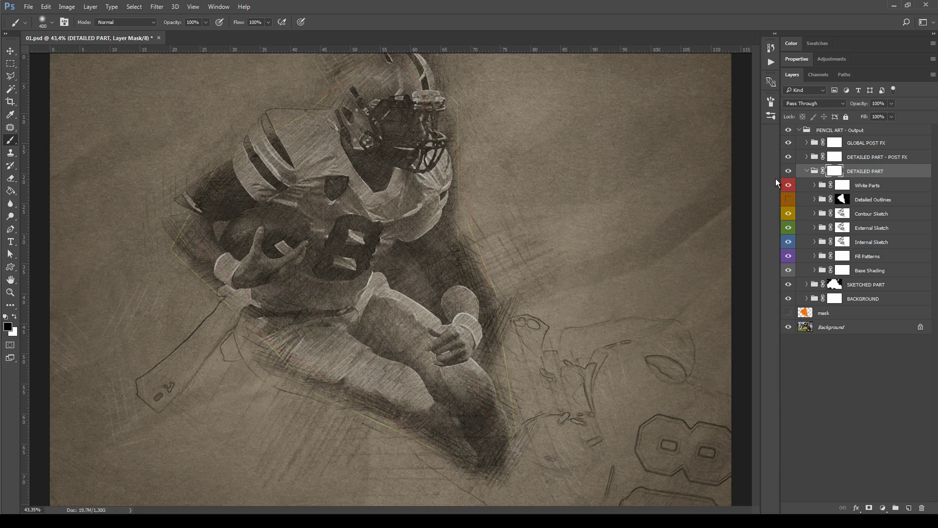
drag(788, 186, 790, 276)
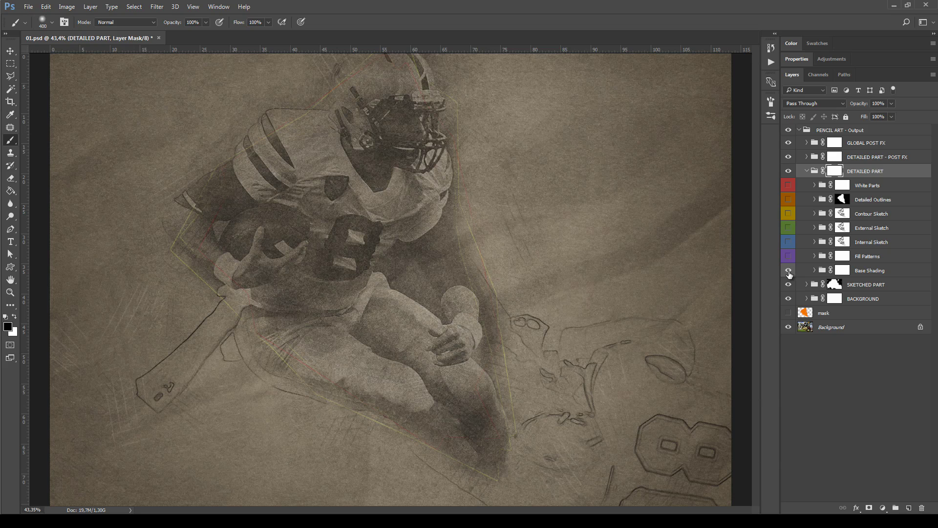
click(789, 270)
click(815, 270)
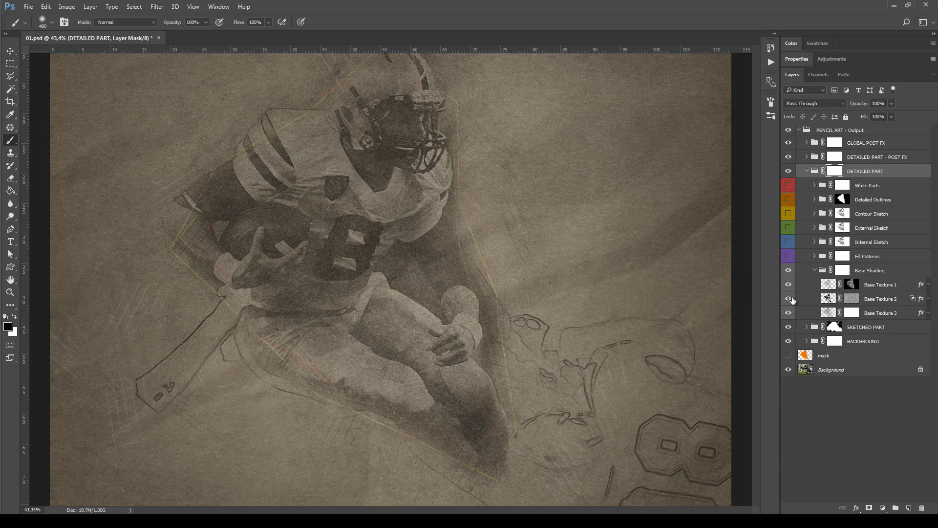
Step: Toggle the Base Texture 1 and Base Texture 2 layers off and back on, and select the Base Shading group
click(788, 285)
click(788, 298)
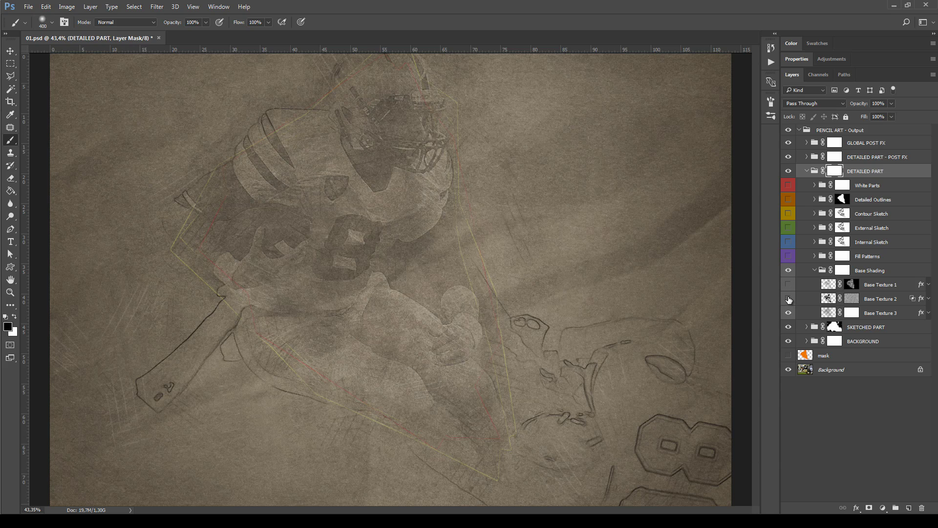
drag(788, 298, 788, 285)
click(877, 271)
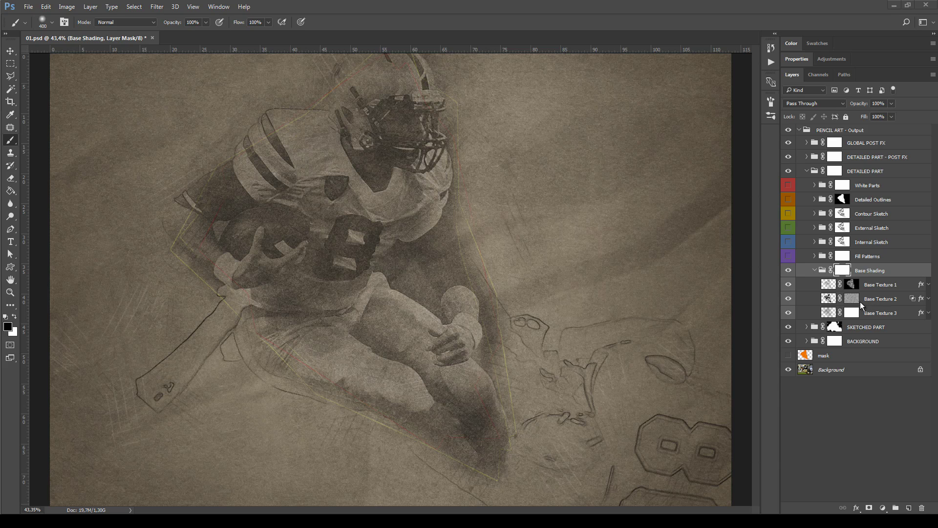
Step: Show the subgroups from Fill Patterns up to White Parts and compare the drawing with and without the base textures
drag(788, 256, 788, 185)
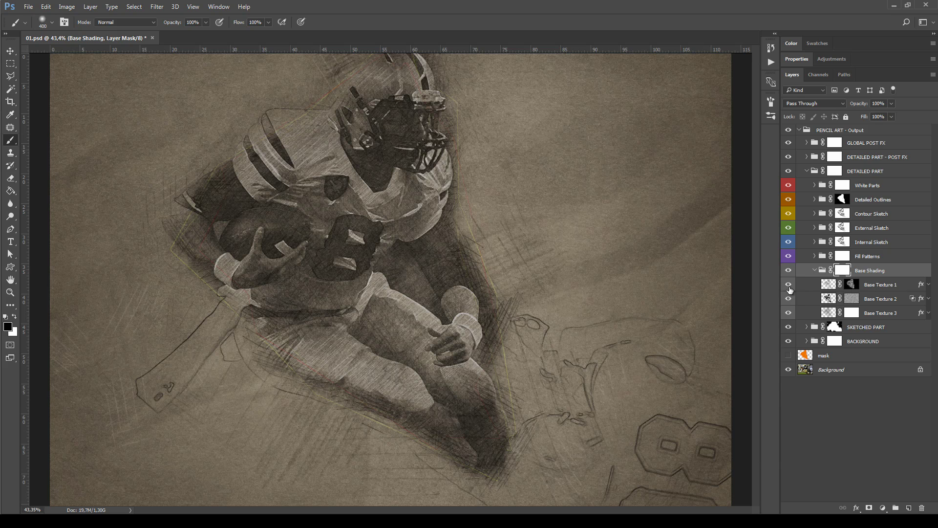
mouse_move(788, 285)
mouse_down()
mouse_move(788, 299)
mouse_move(792, 282)
mouse_up()
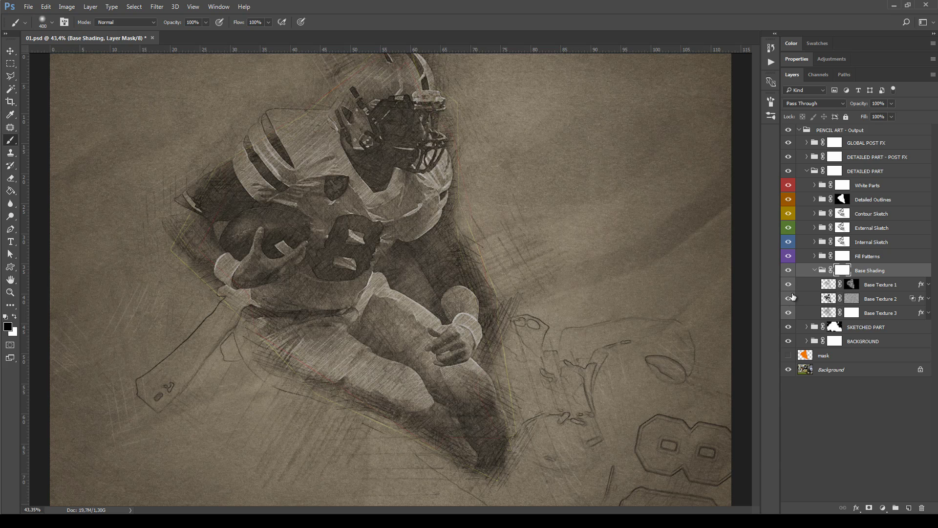
Step: Hide the subgroups from White Parts down to Internal Sketch, and toggle Fill Patterns to compare its effect, leaving it shown
key(v)
drag(789, 186, 788, 245)
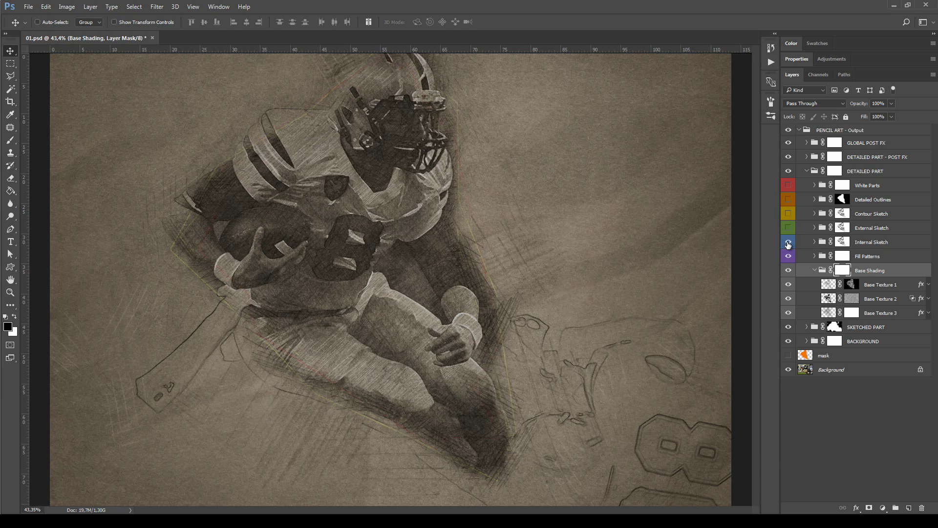
click(789, 242)
scroll(523, 283, up, 1)
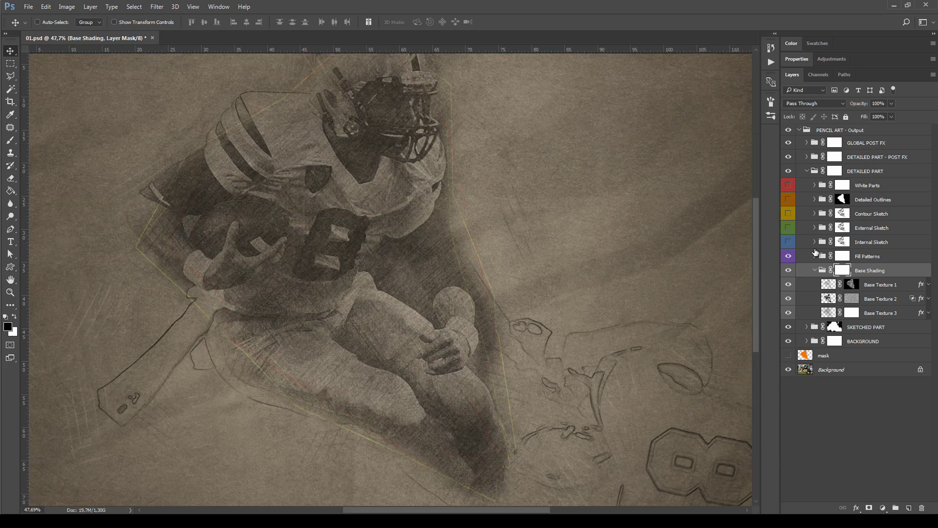
click(788, 256)
click(788, 256)
click(788, 257)
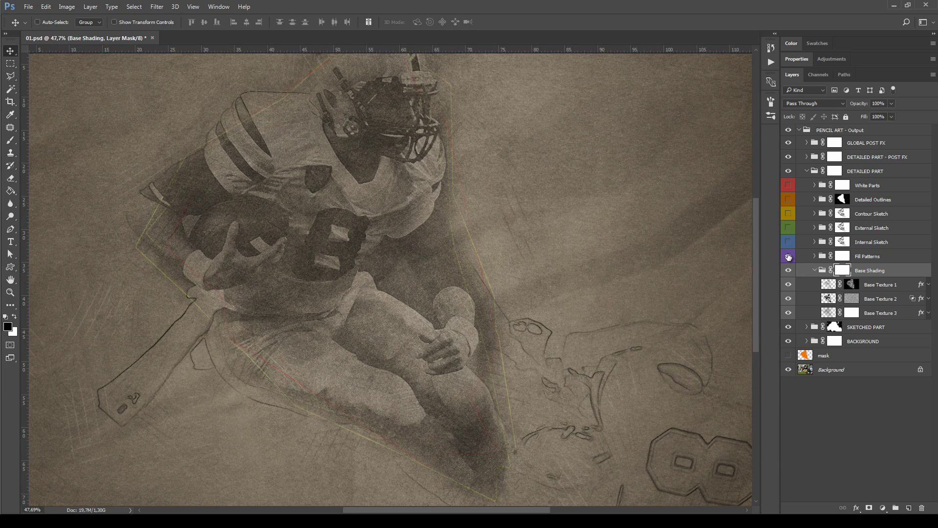
Step: Expand the Fill Patterns group, collapse Base Shading, and widen the layer list so the full layer names fit
click(814, 258)
click(813, 257)
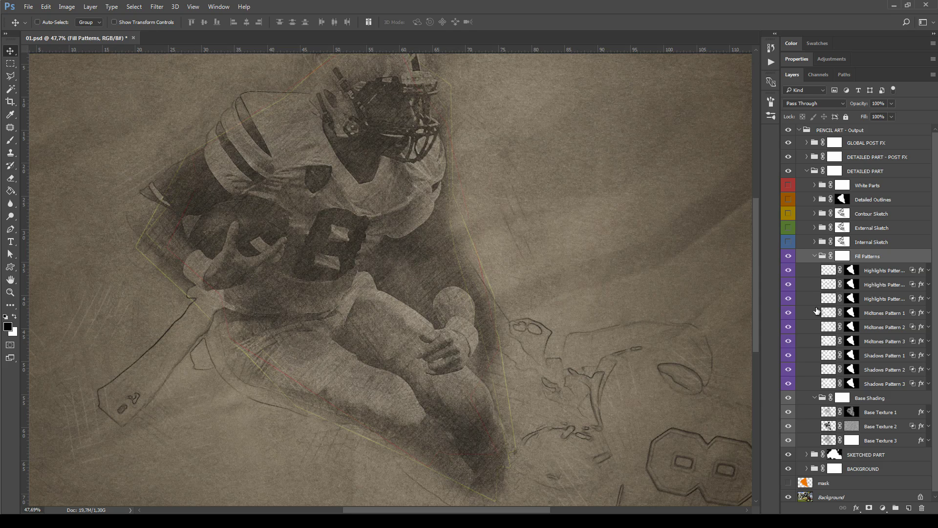
click(815, 398)
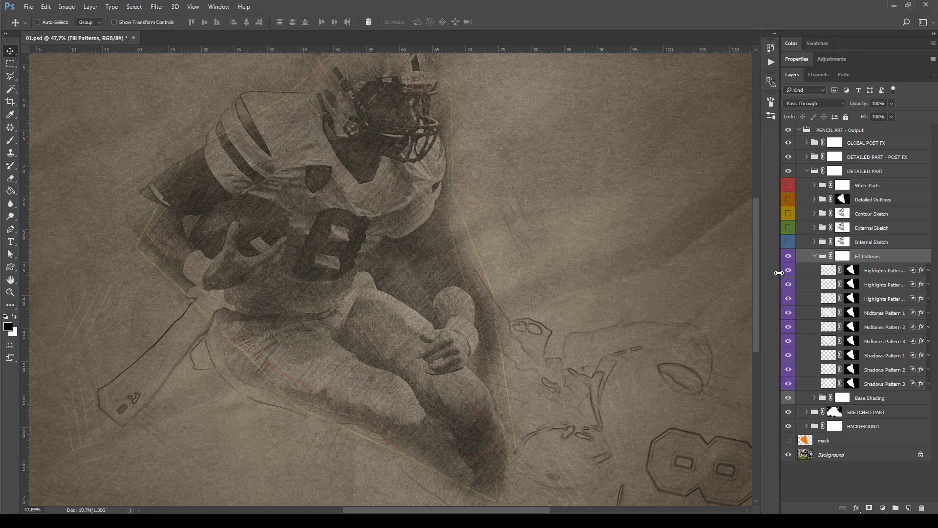
drag(779, 272, 746, 278)
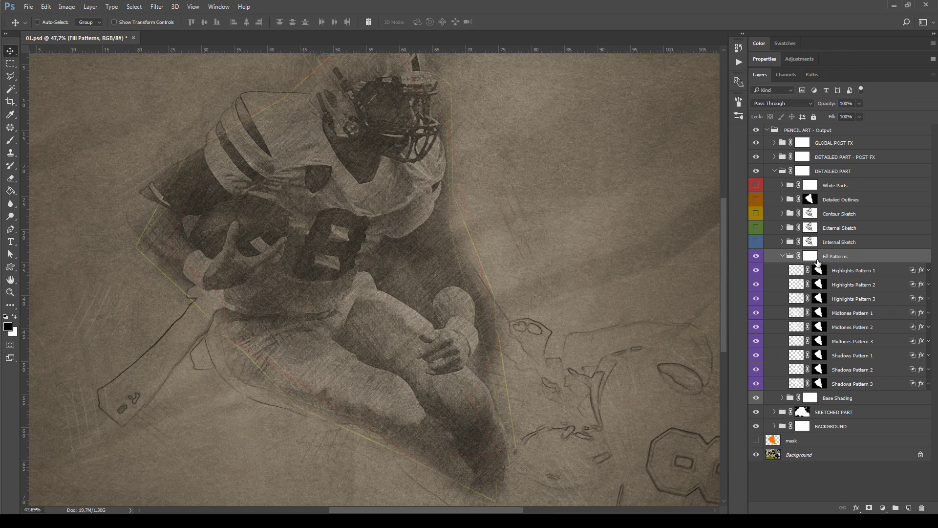
Step: Set the Pattern Overlay scale of the Highlights Pattern 1 layer to 37%
click(928, 271)
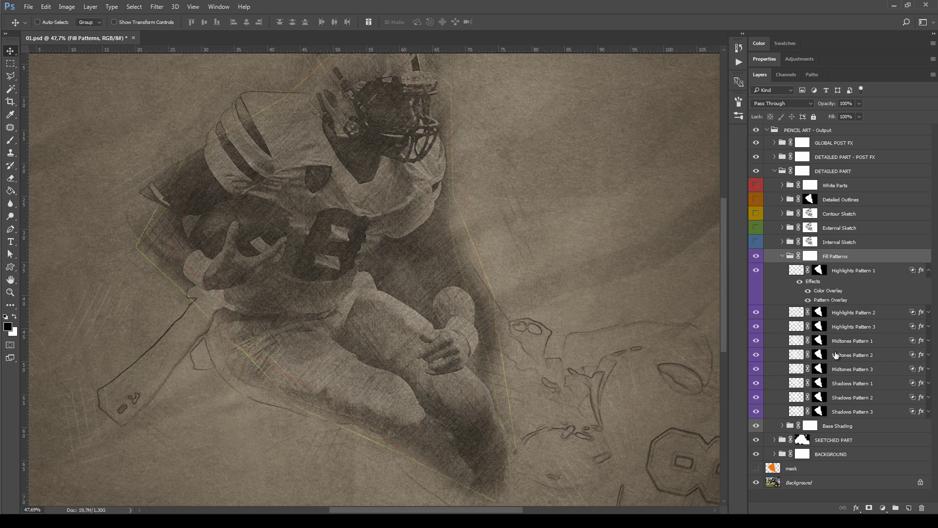
double_click(831, 300)
key(Return)
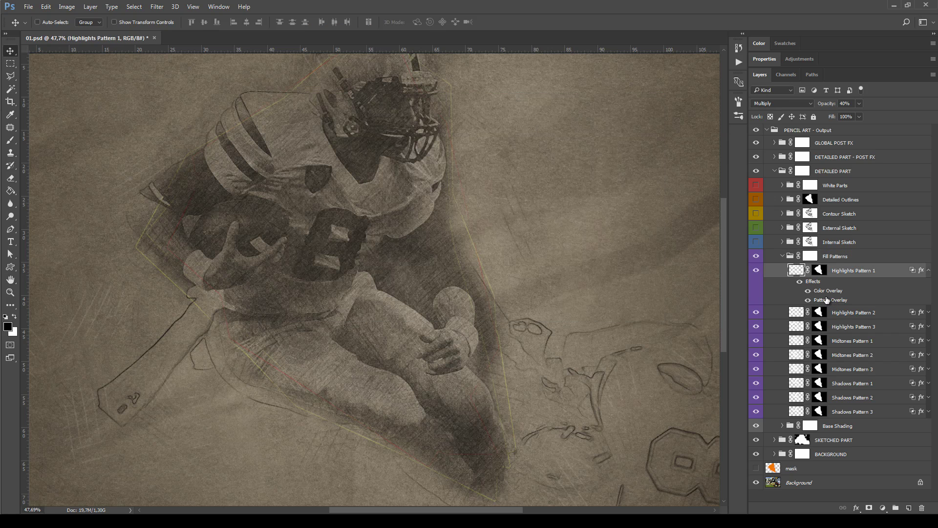
double_click(827, 300)
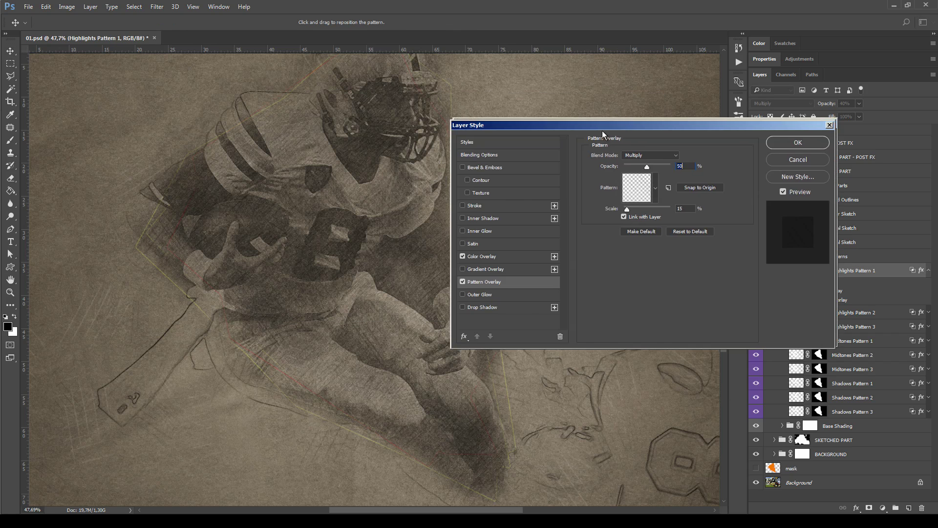
drag(624, 121, 553, 157)
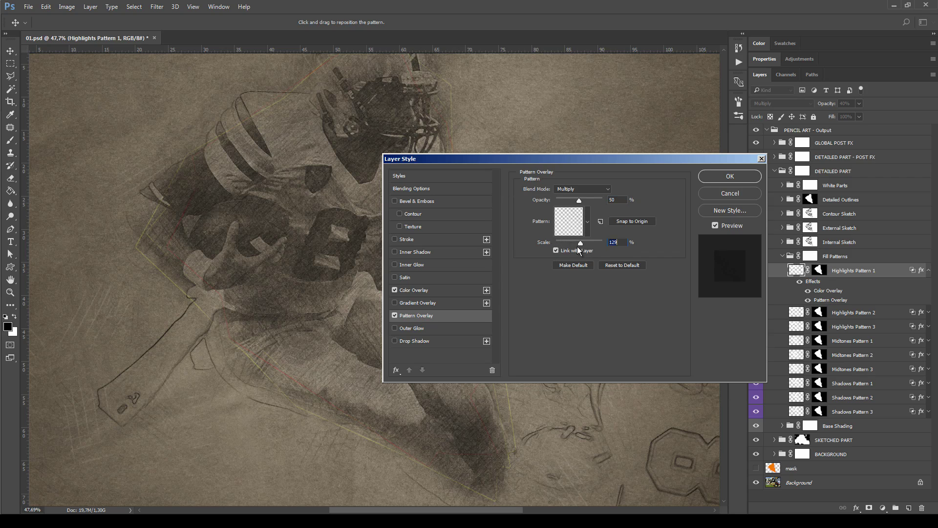
mouse_move(579, 250)
mouse_down()
mouse_move(556, 256)
mouse_move(584, 259)
mouse_move(566, 259)
mouse_up()
click(616, 241)
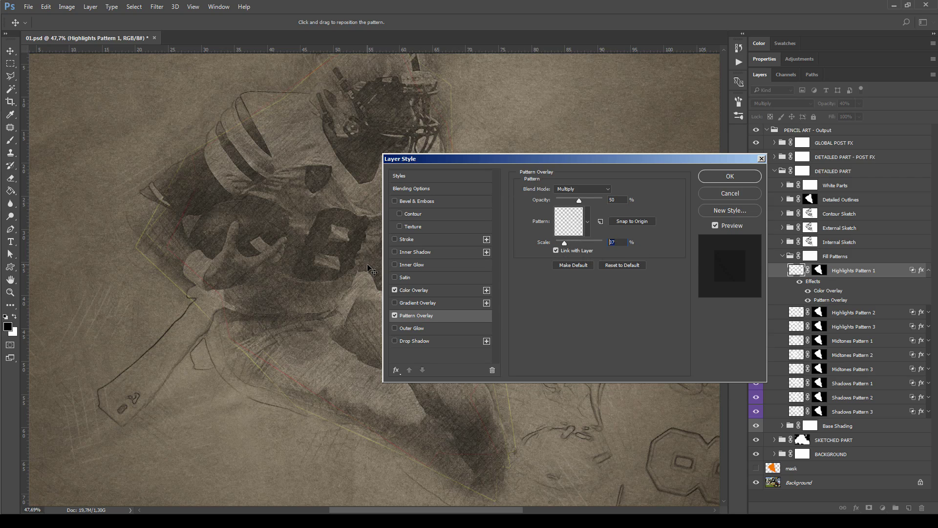
click(742, 178)
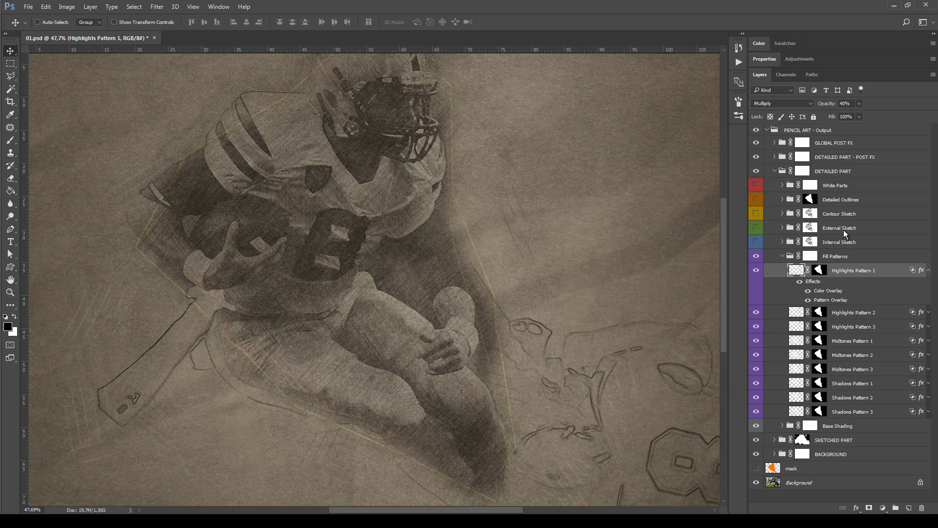
Step: Collapse the Fill Patterns group, and show and expand the Internal Sketch group
click(787, 256)
click(782, 256)
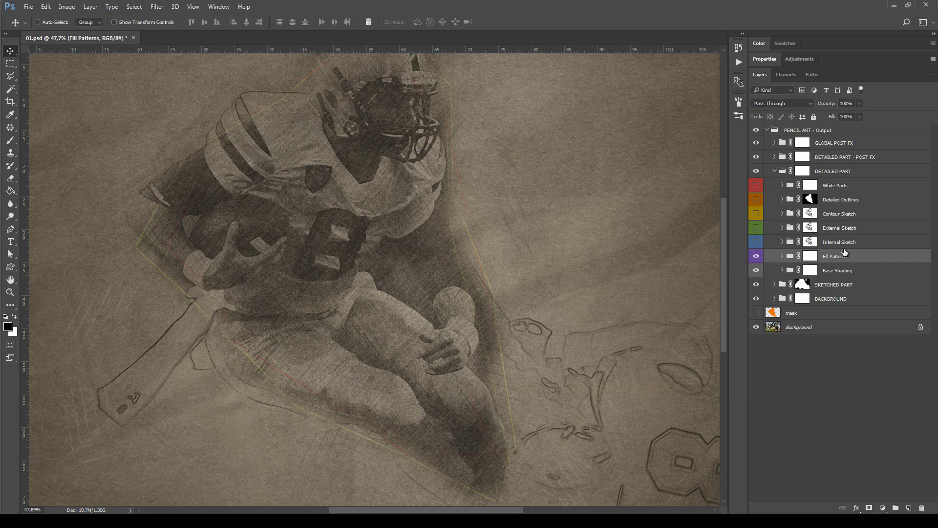
click(848, 244)
click(756, 241)
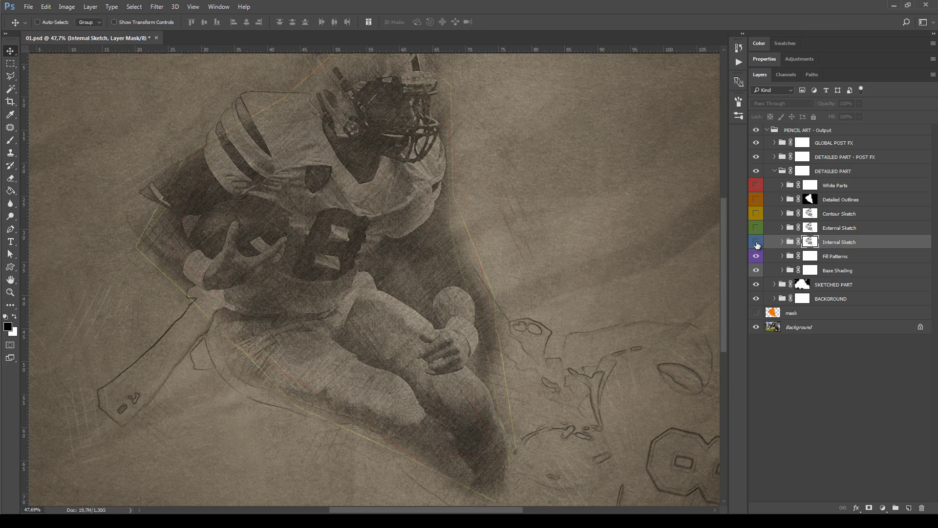
click(781, 242)
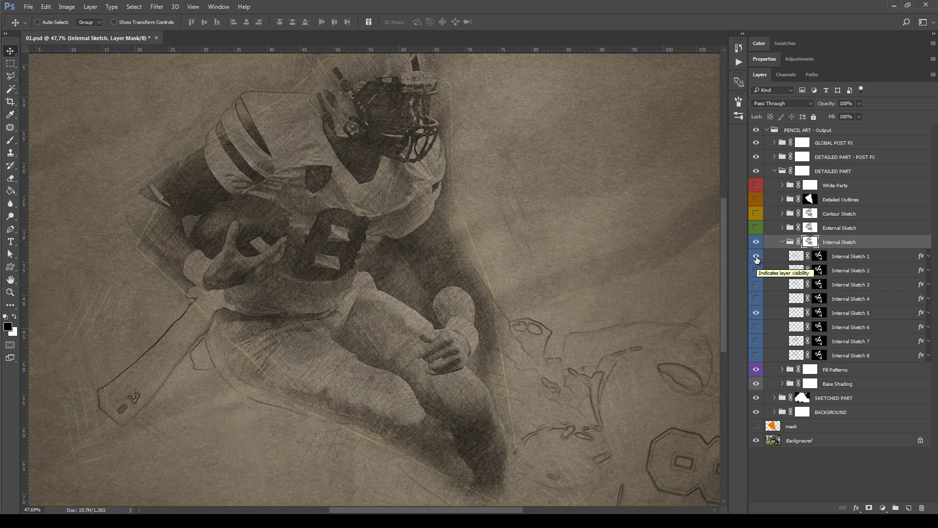
Step: Preview the Internal Sketch 1, 2 and 3 layers one after another, checking the opacity of each
click(851, 257)
click(858, 103)
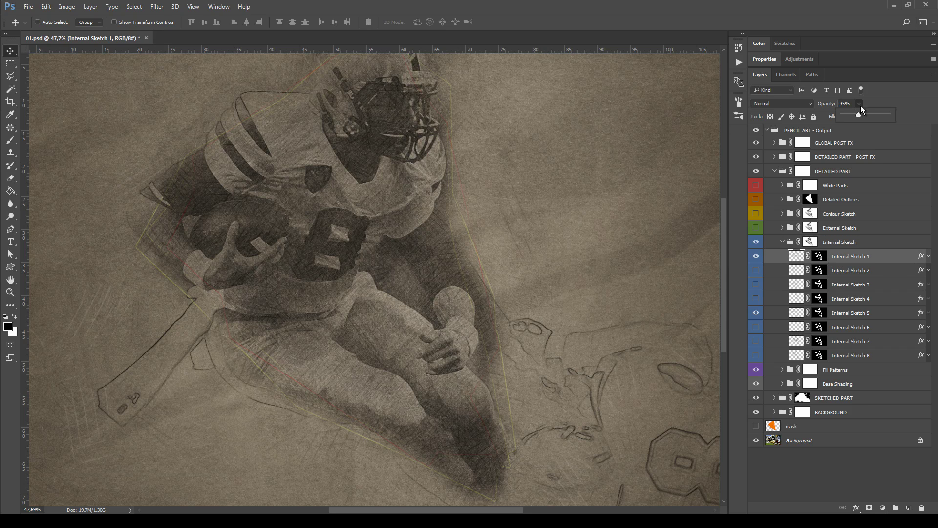
click(756, 257)
click(756, 270)
click(850, 270)
click(859, 103)
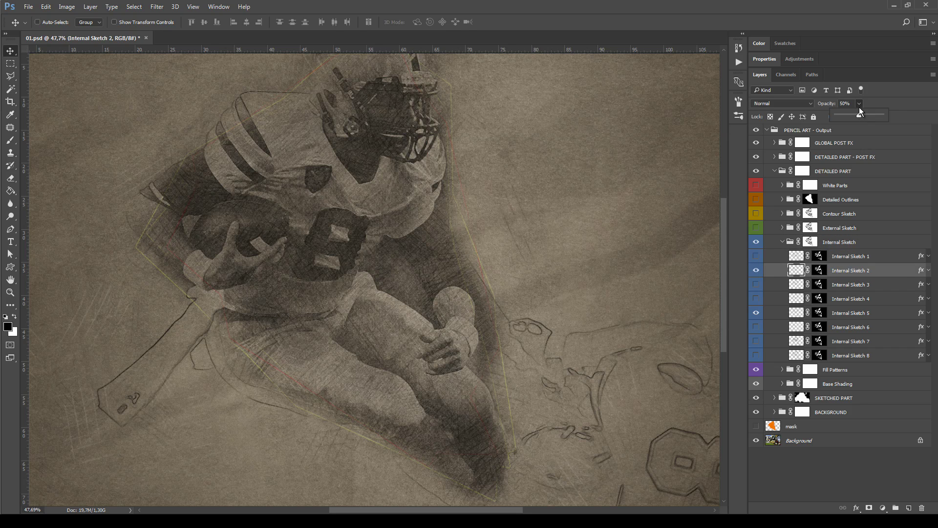
click(756, 285)
click(756, 270)
click(851, 285)
click(859, 103)
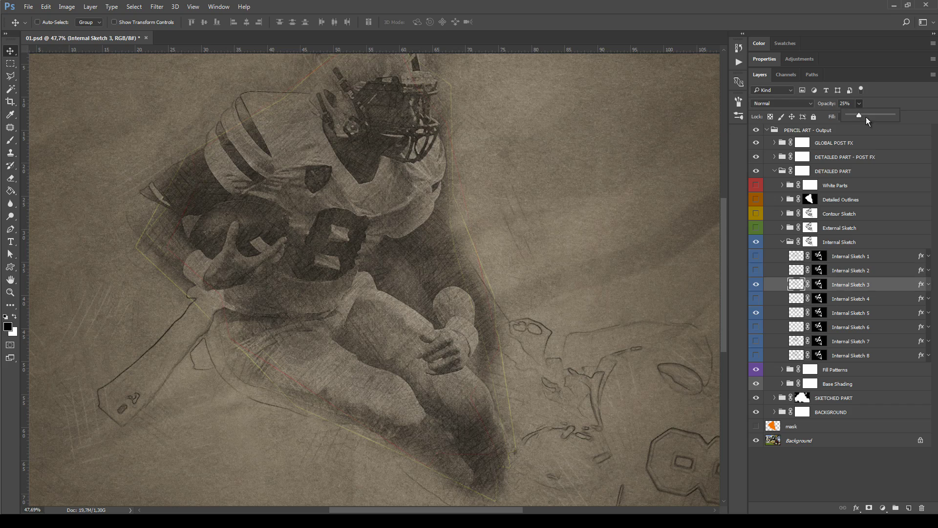
Step: Show Internal Sketch 4 in place of Internal Sketch 3, try its opacity at 86%, and hide it again
click(756, 298)
click(756, 284)
click(850, 298)
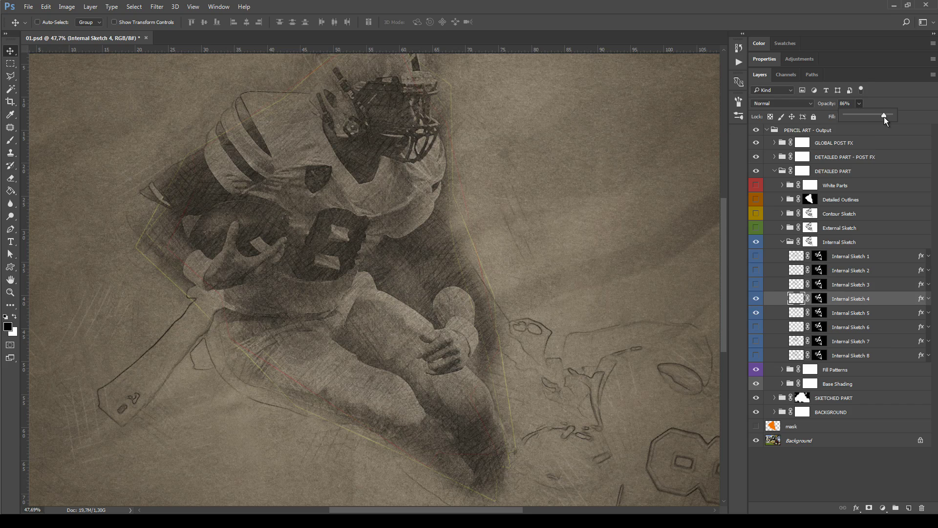
click(756, 298)
Step: Preview the Internal Sketch 5, 6 and 7 layers one after another, checking the opacity of each
click(850, 312)
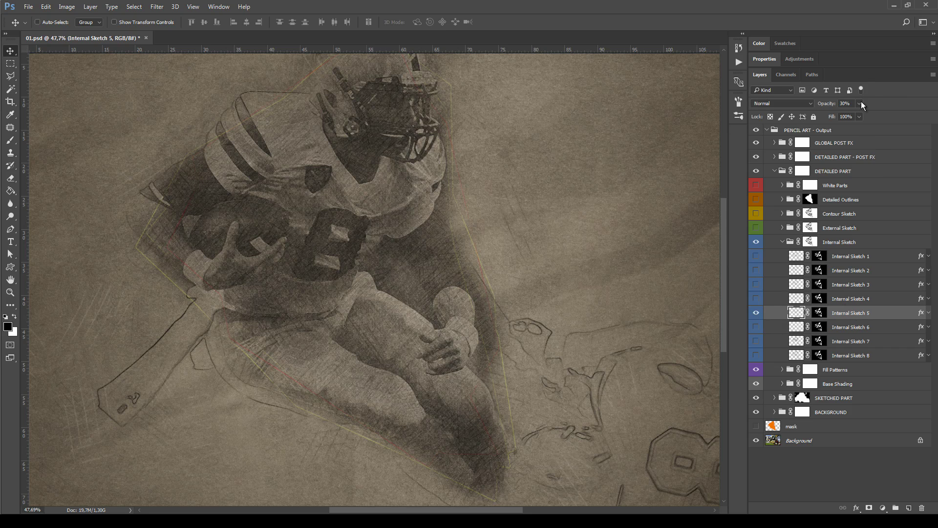
click(756, 327)
click(851, 327)
click(756, 313)
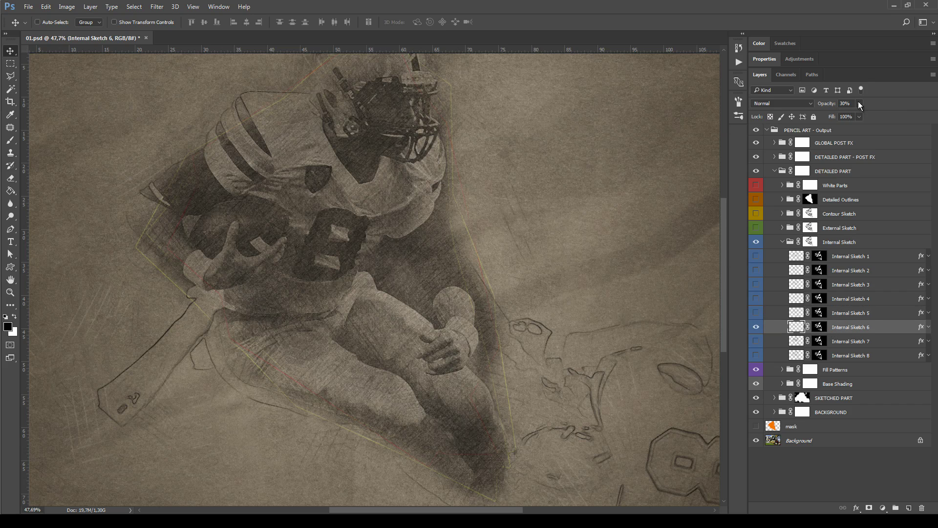
click(756, 327)
click(756, 341)
click(850, 341)
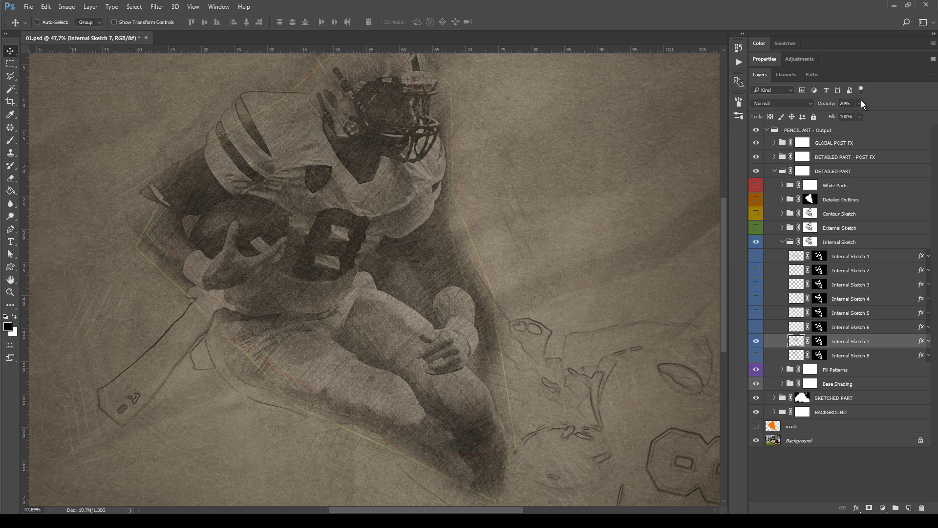
Step: Show Internal Sketch 8 in place of Internal Sketch 7 and set its opacity to 98%
click(756, 356)
click(756, 342)
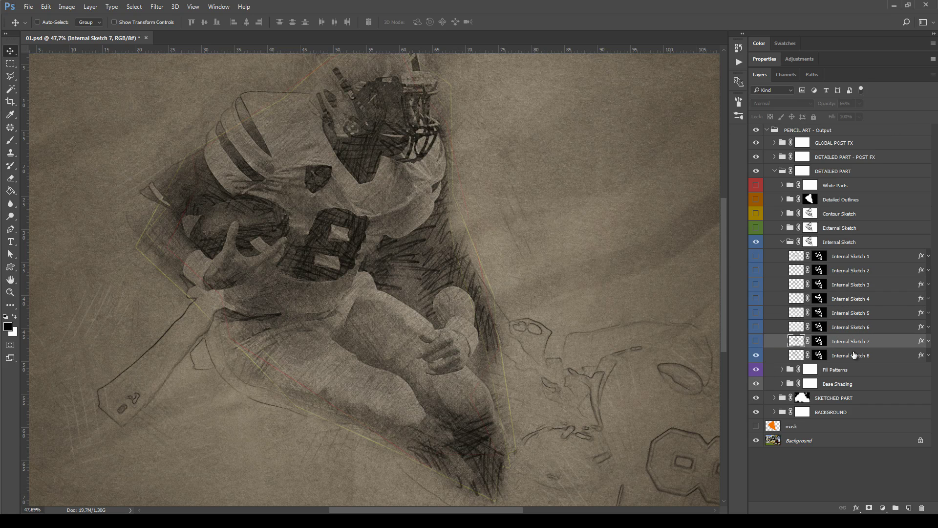
click(851, 355)
click(859, 103)
drag(870, 116, 884, 117)
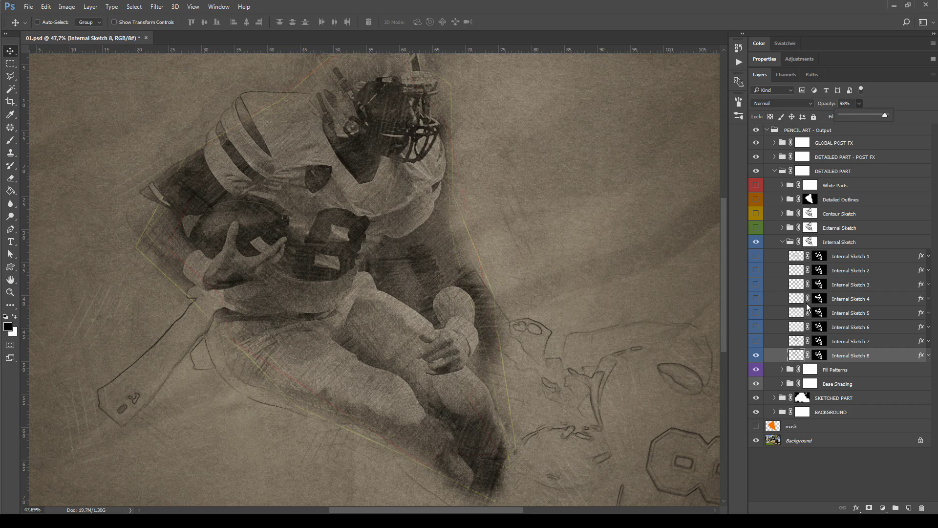
Step: Show Internal Sketch 1 and 5 instead of Internal Sketch 8, set Internal Sketch 5's opacity to 75%, and select the Internal Sketch group
click(756, 355)
click(756, 256)
click(756, 312)
click(844, 312)
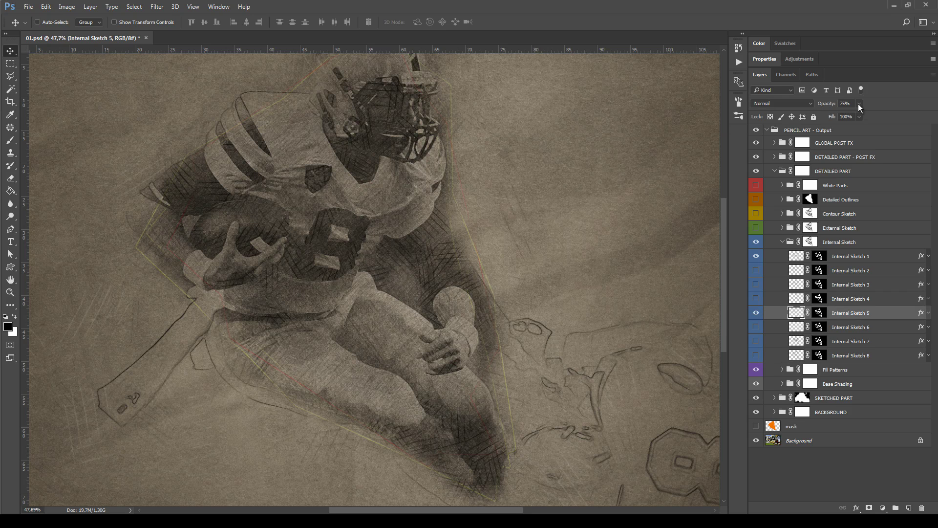
click(843, 261)
click(839, 242)
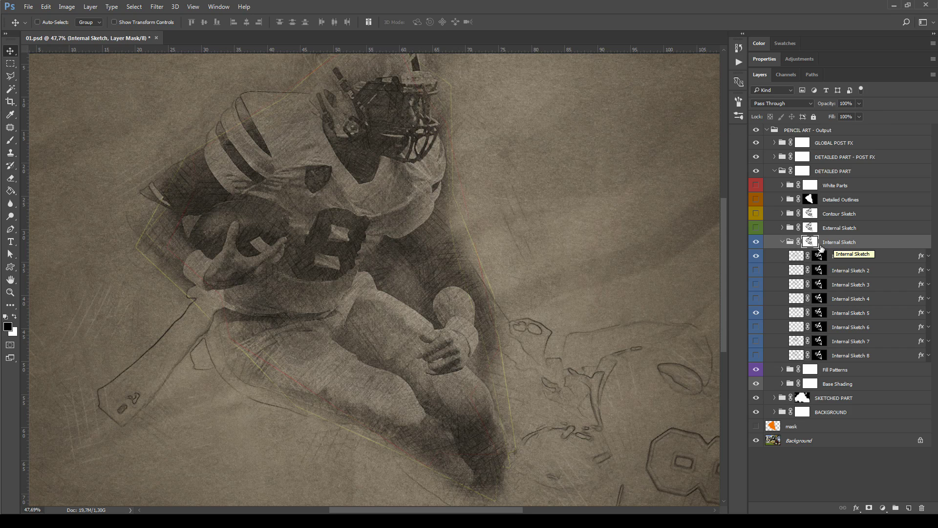
Step: Collapse the Internal Sketch group, show and expand the External Sketch group, and select its External Sketch 1 layer
click(782, 241)
click(837, 229)
click(782, 228)
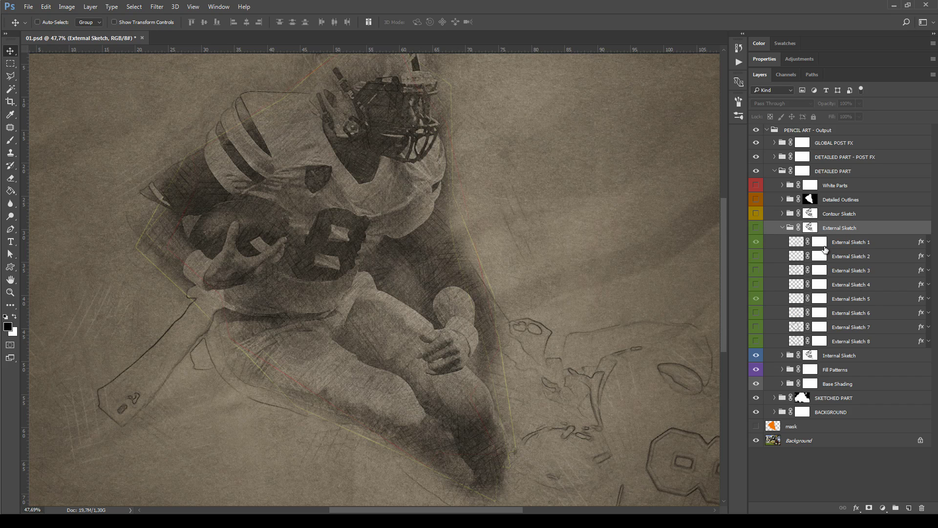
click(756, 228)
double_click(851, 242)
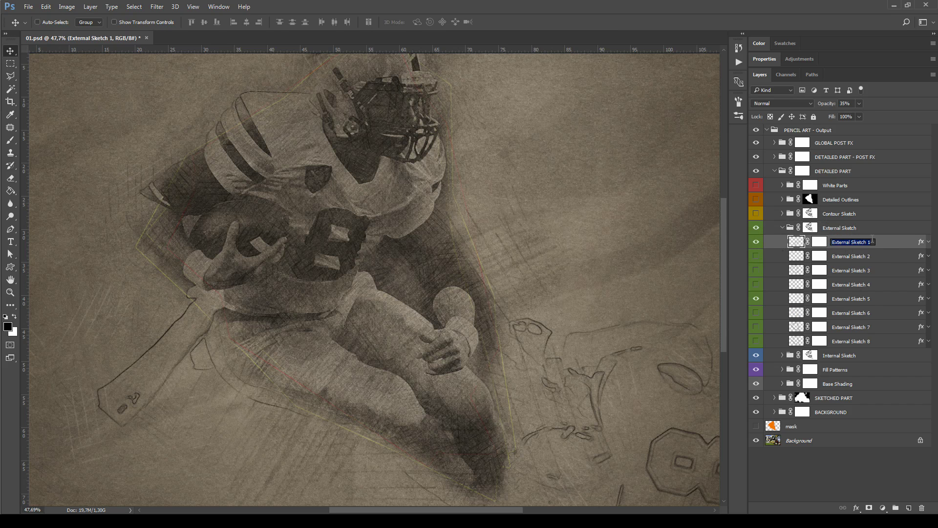
Step: Set External Sketch 1's opacity to 62% and show External Sketch 2 in its place
key(Return)
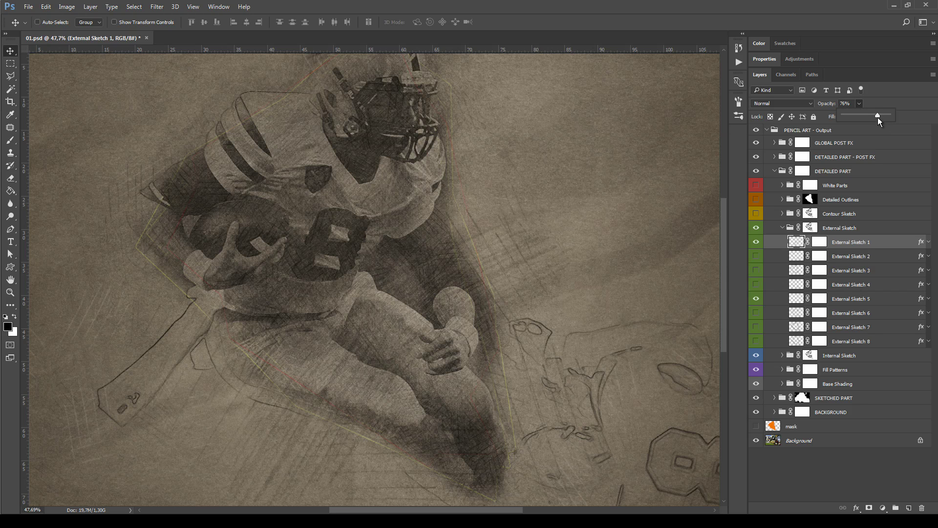
drag(878, 117, 871, 114)
click(756, 241)
click(756, 256)
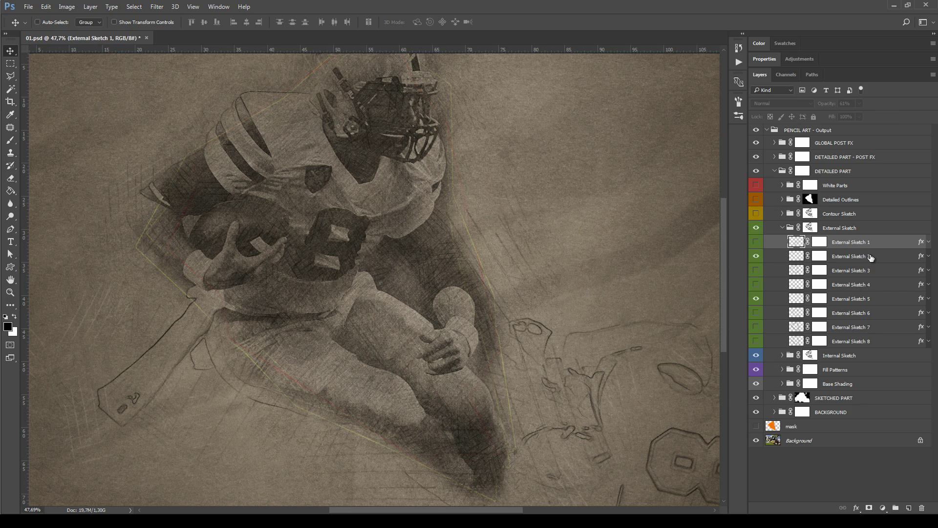
Step: Set External Sketch 2's opacity to 79% and show External Sketch 3 in its place
click(872, 258)
drag(857, 112, 879, 117)
click(756, 256)
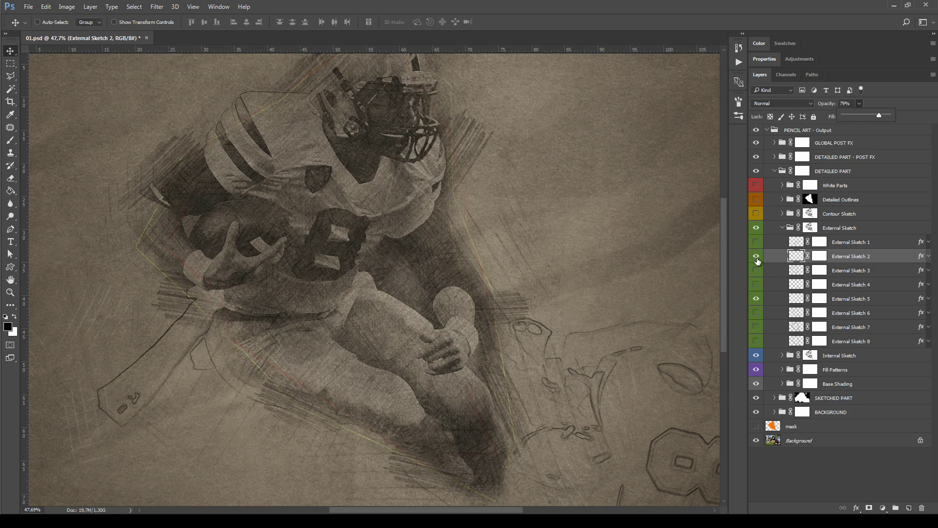
click(756, 270)
Step: Set External Sketch 3's opacity to 78% and show External Sketch 4 in its place
click(836, 275)
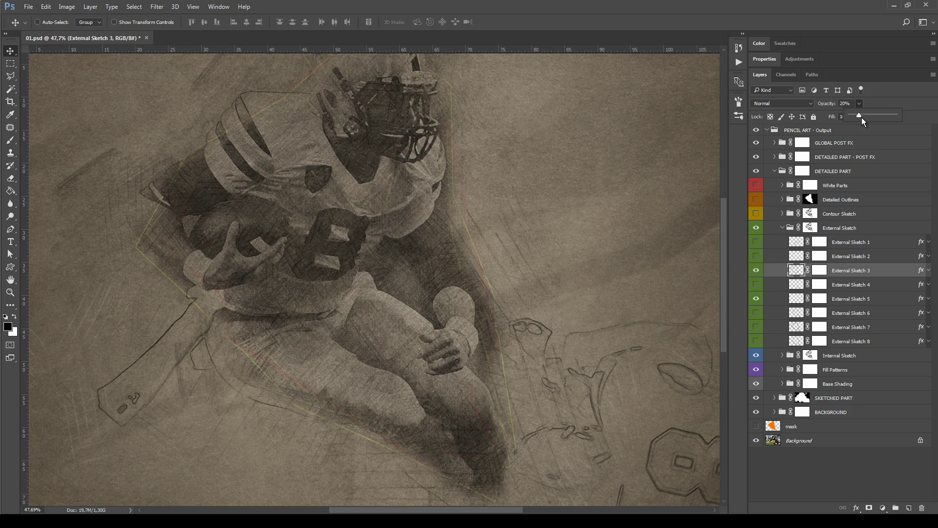
drag(884, 118, 882, 106)
click(756, 284)
click(756, 270)
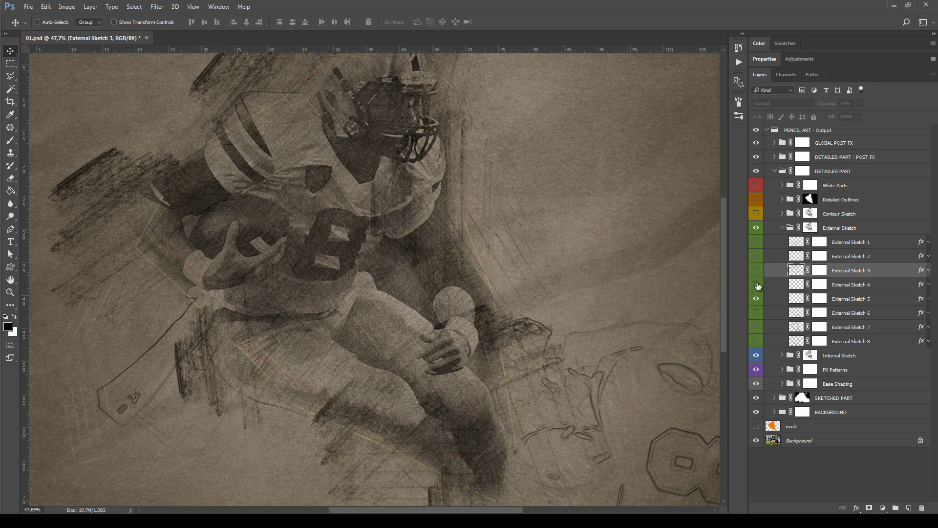
Step: Set External Sketch 4's opacity to 83%, hide it, and adjust the opacity of External Sketch 5
click(857, 291)
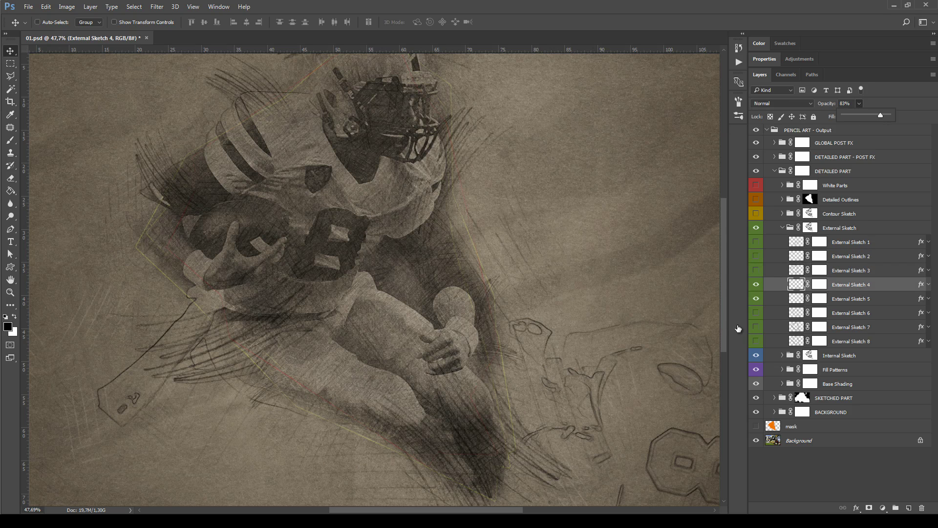
click(756, 284)
click(840, 299)
click(859, 103)
drag(862, 113, 875, 116)
Step: Preview the External Sketch 6, 7 and 8 layers one after another, checking the opacity of each
click(851, 313)
click(756, 313)
click(859, 104)
click(756, 313)
click(756, 327)
click(851, 327)
click(859, 104)
click(756, 327)
click(756, 341)
click(848, 342)
click(859, 103)
click(756, 341)
Step: Show External Sketch 1 again, and select and collapse the External Sketch group
click(756, 242)
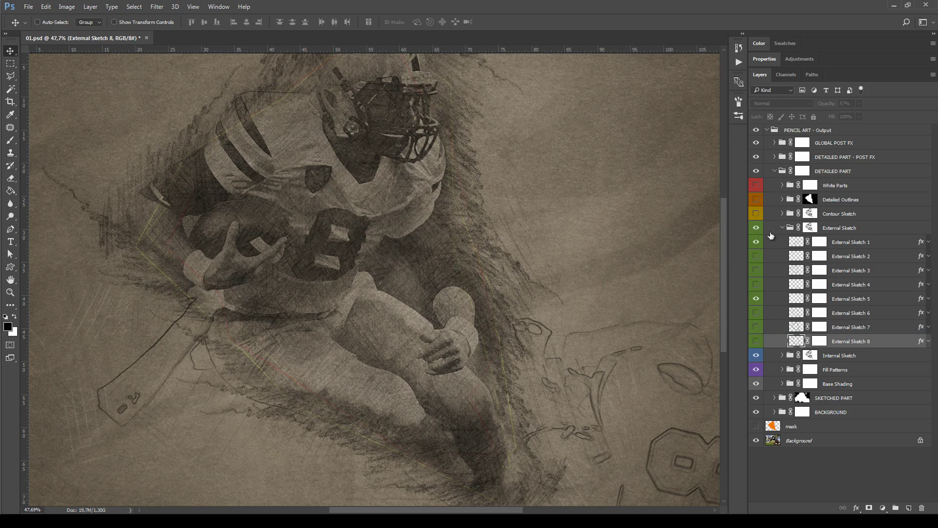
click(839, 229)
click(782, 227)
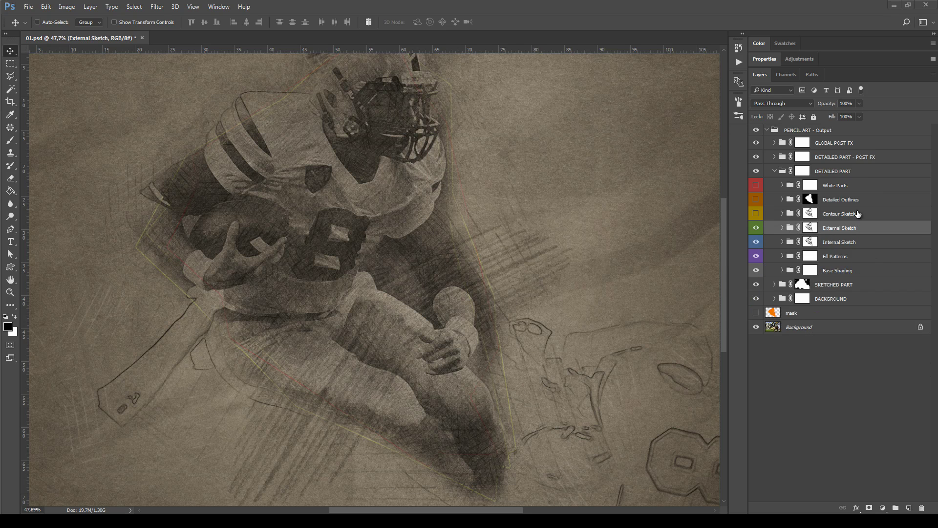
Step: Show and expand the Contour Sketch group, and hide its Contour Sketch 2, 3 and 4 layers
click(756, 213)
click(782, 213)
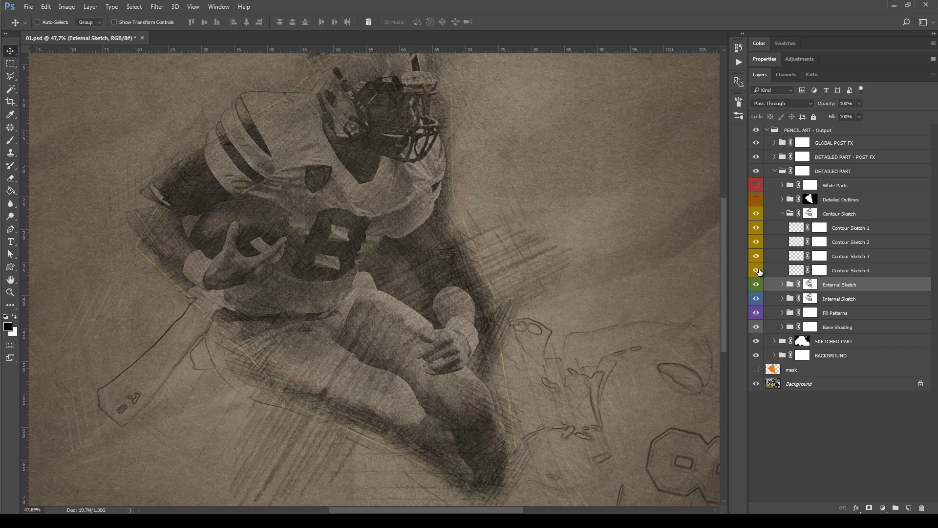
drag(756, 270, 756, 256)
click(756, 242)
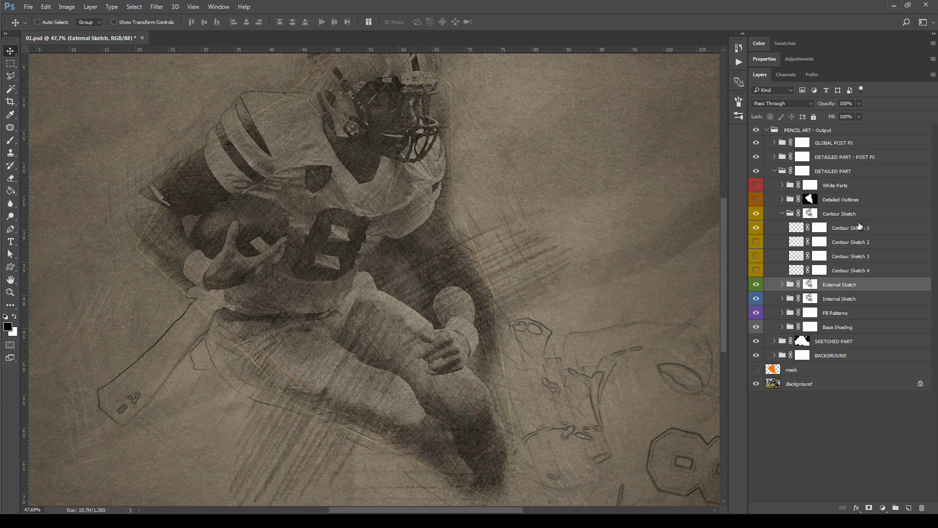
Step: Set Contour Sketch 1's opacity to 100% and show Contour Sketch 2 in its place
click(860, 228)
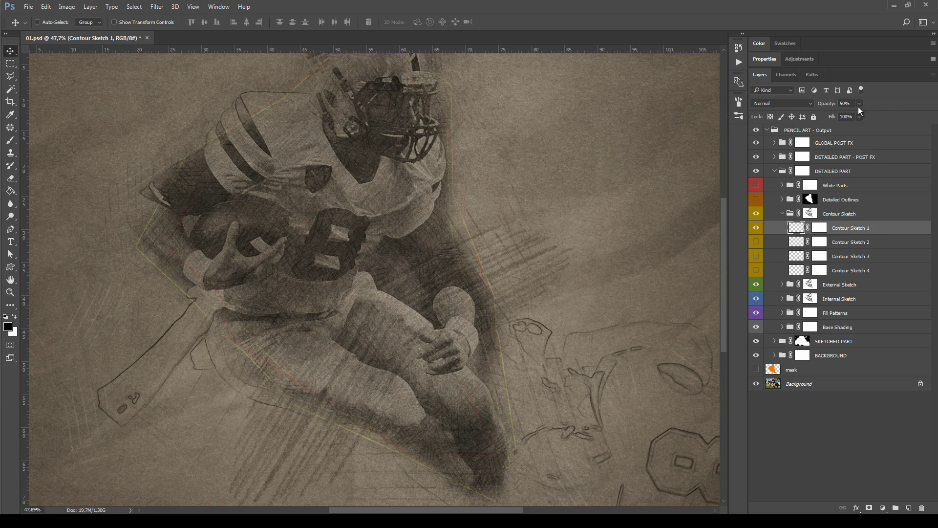
scroll(467, 294, up, 2)
click(756, 228)
click(756, 242)
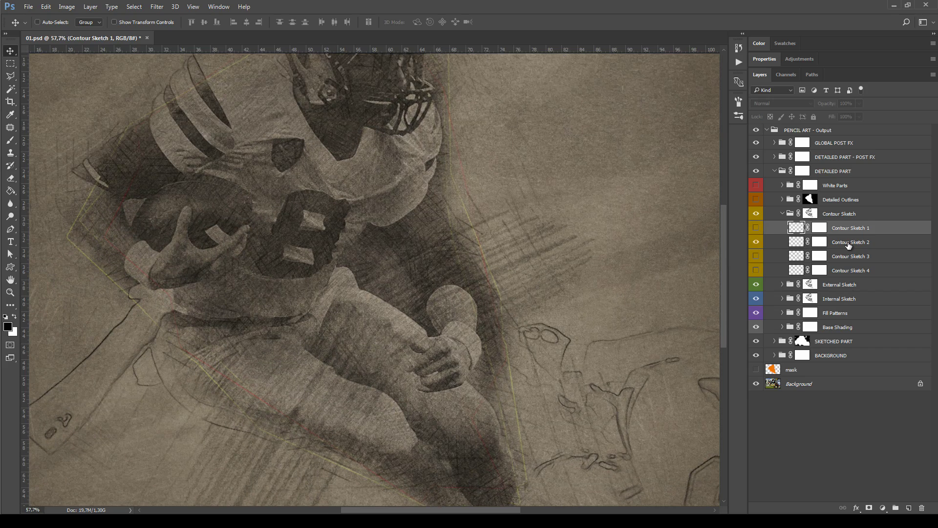
Step: Set Contour Sketch 2's opacity to 99% and show Contour Sketch 3 in its place
click(850, 241)
click(756, 242)
click(756, 256)
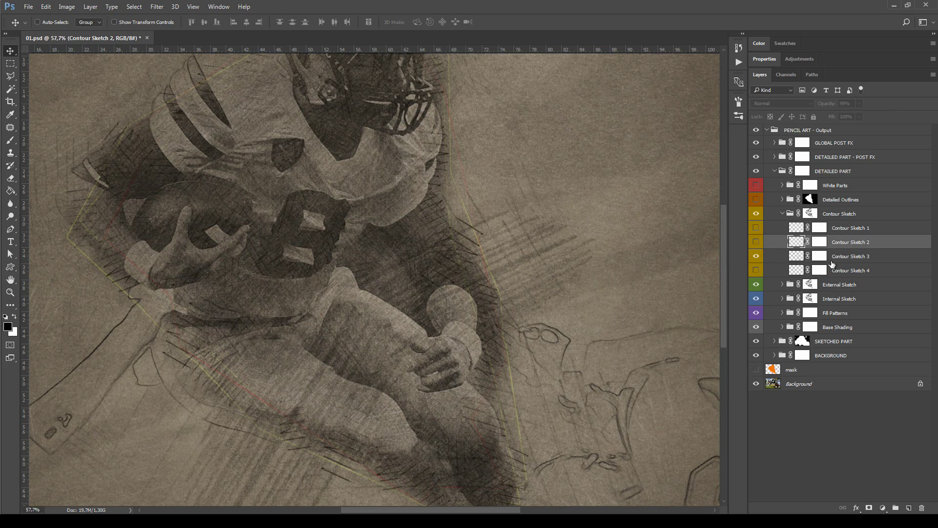
Step: Adjust Contour Sketch 3's opacity, and show Contour Sketch 4 in its place at 98% opacity
click(851, 256)
drag(880, 119, 869, 116)
click(756, 256)
click(756, 270)
click(850, 270)
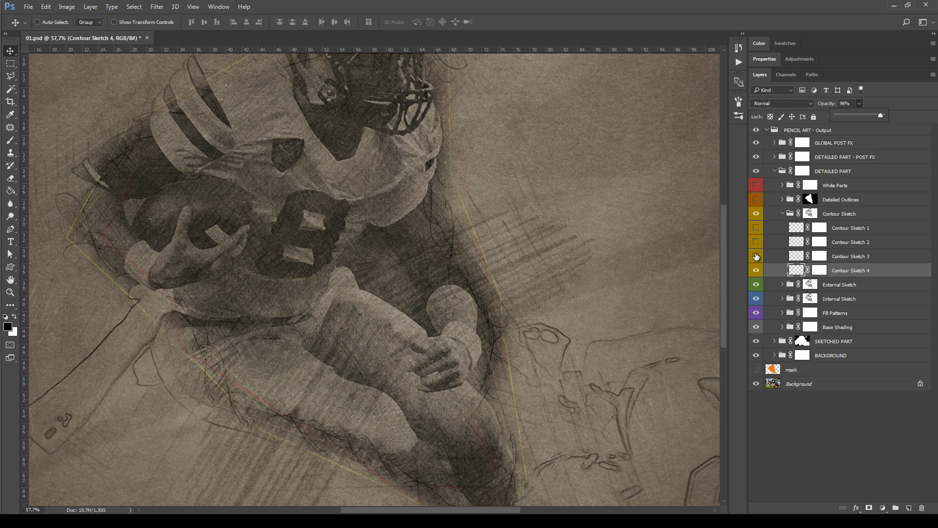
Step: Show all four Contour Sketch layers, set their opacity to 60%, and collapse the Contour Sketch group
drag(756, 257, 756, 228)
click(846, 229)
shift+click(844, 273)
click(848, 104)
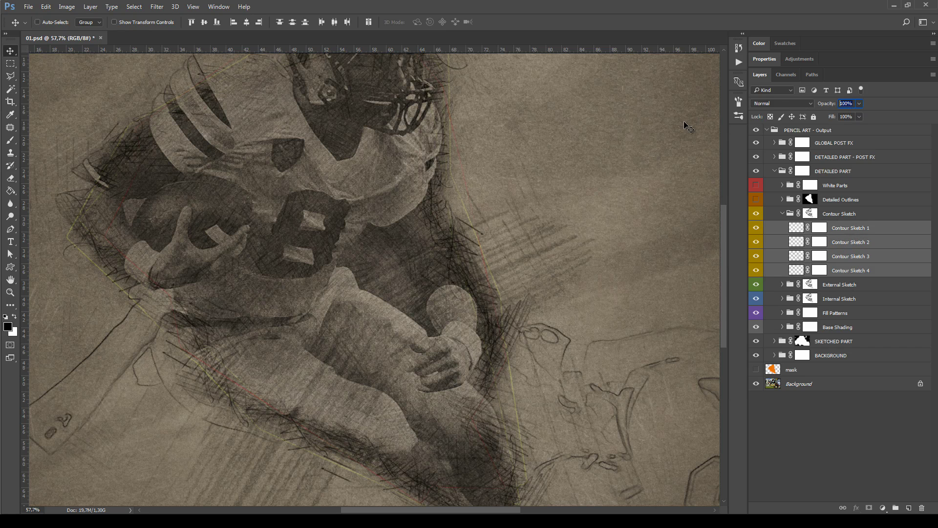
text(60)
key(Return)
click(783, 213)
Step: Select the Detailed Outlines group and compare the sketch with and without it
click(840, 200)
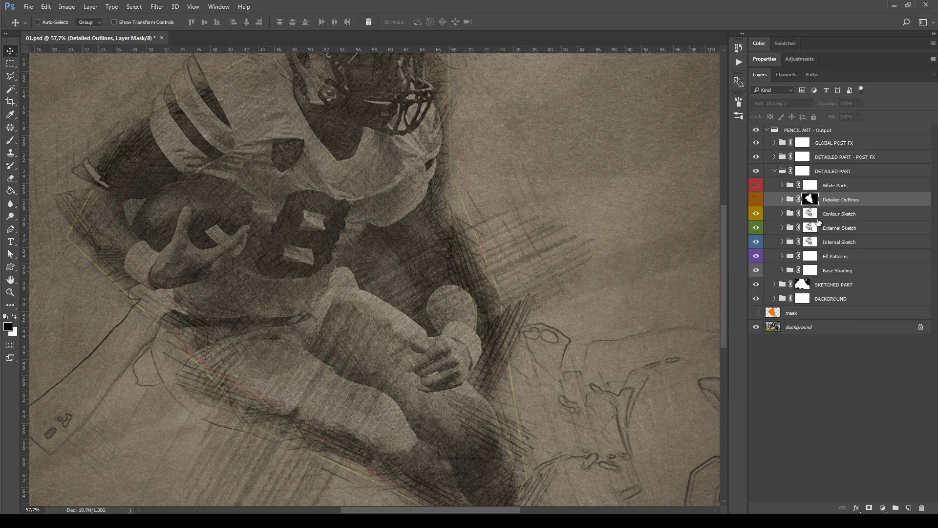
click(756, 200)
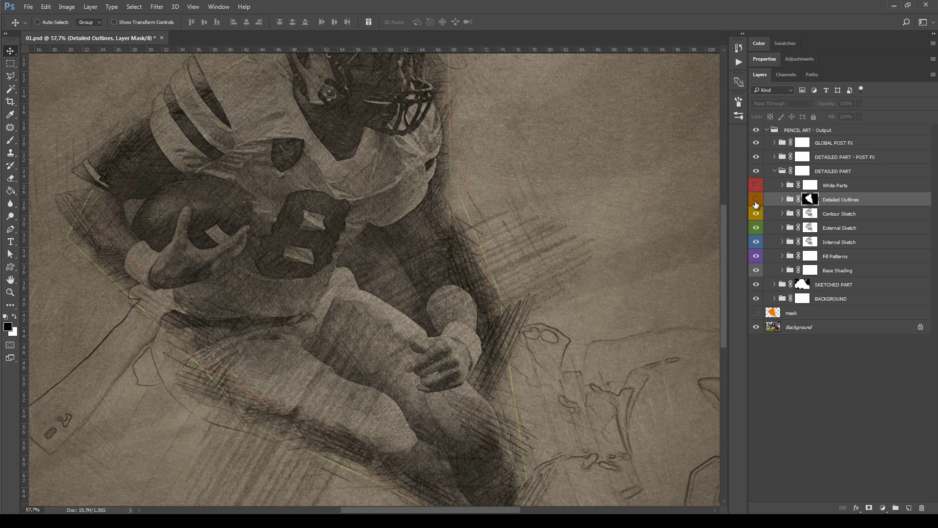
click(756, 200)
click(756, 201)
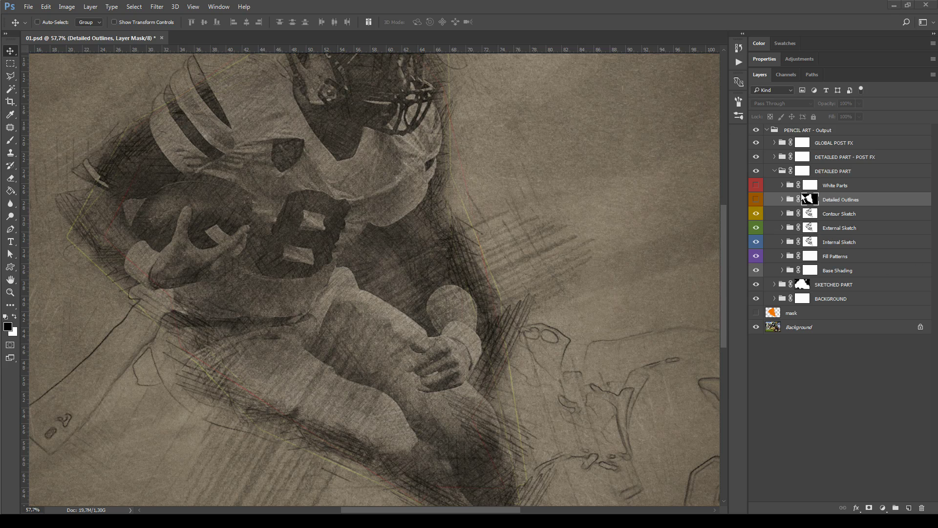
Step: Show and expand the White Parts group, hide White Pattern 2, and preview the other white layers
click(756, 185)
click(782, 186)
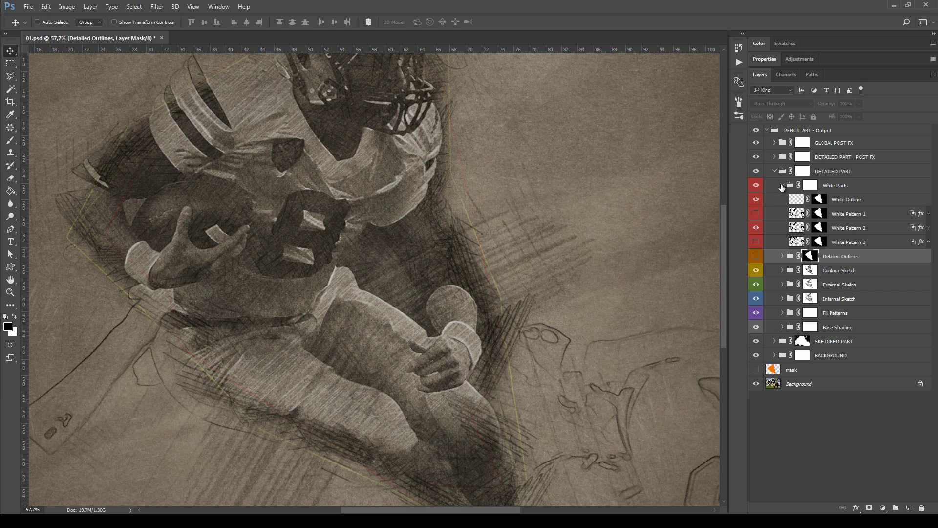
click(756, 199)
click(756, 214)
click(757, 227)
click(756, 217)
click(755, 242)
click(755, 242)
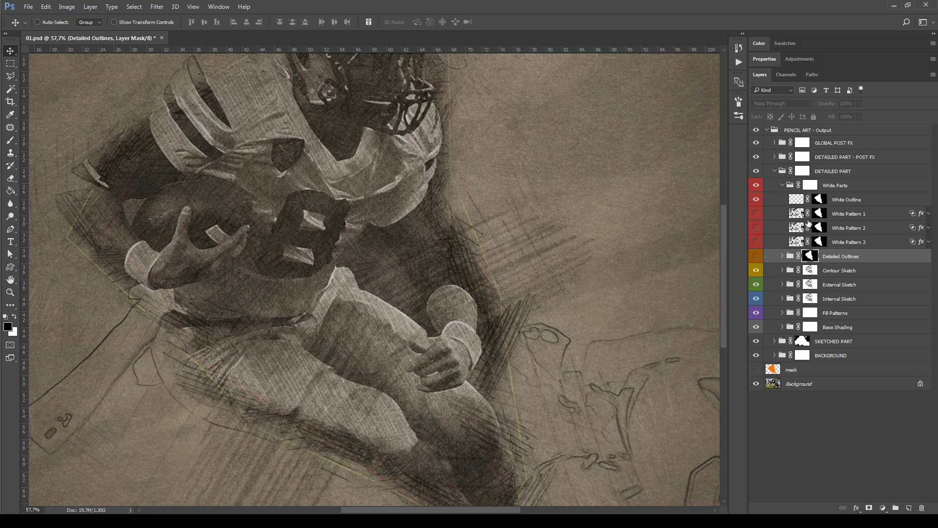
Step: Compare the sketch with and without the White Outline, White Pattern 1 and White Pattern 2 layers
click(855, 203)
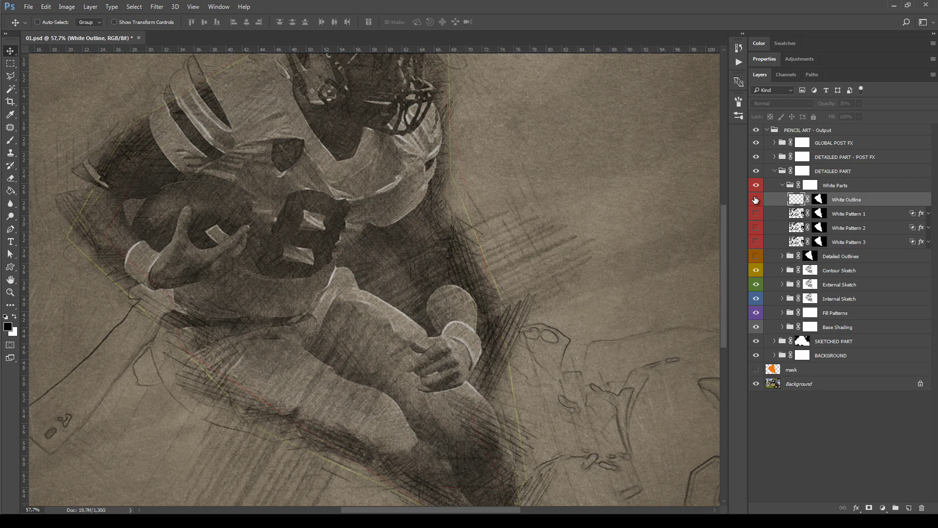
click(756, 200)
click(756, 199)
click(867, 217)
click(755, 214)
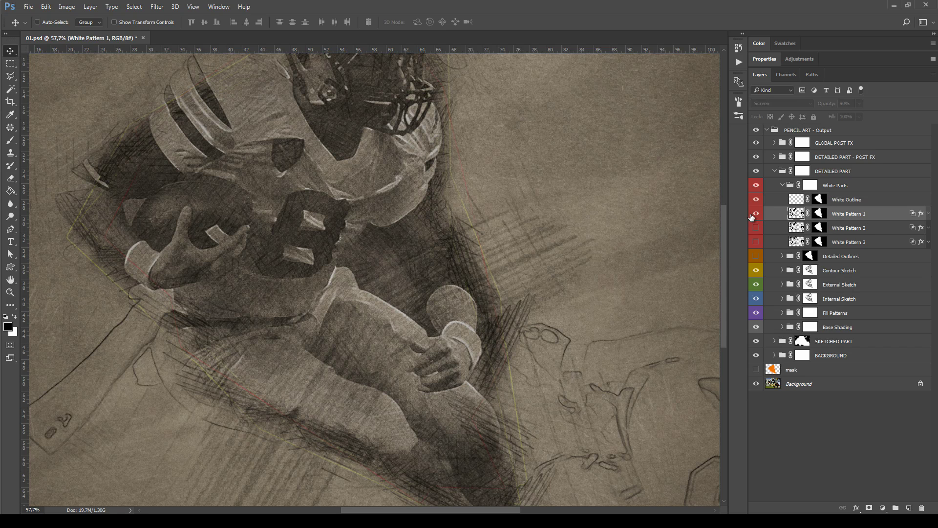
click(755, 214)
click(756, 228)
click(756, 228)
Step: Show White Pattern 3 and inspect its Pattern Overlay effect
click(756, 242)
click(885, 243)
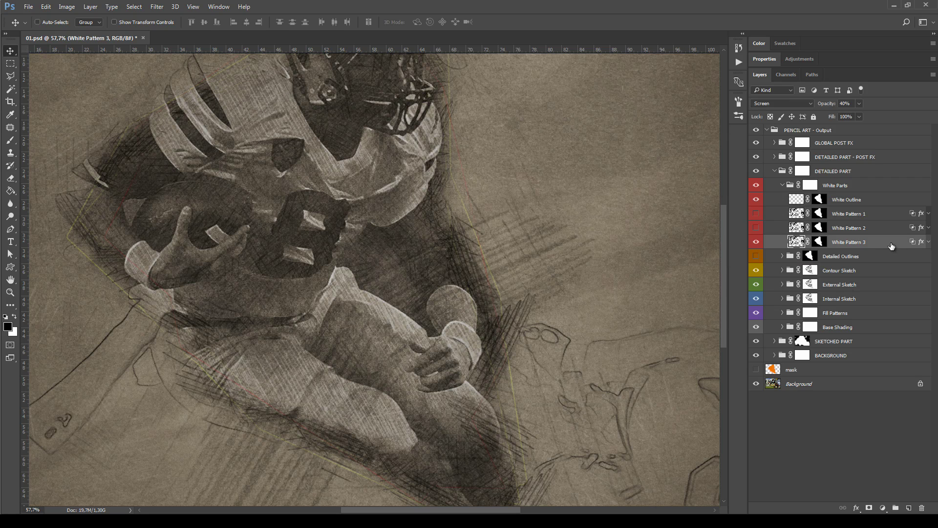
click(929, 242)
double_click(831, 272)
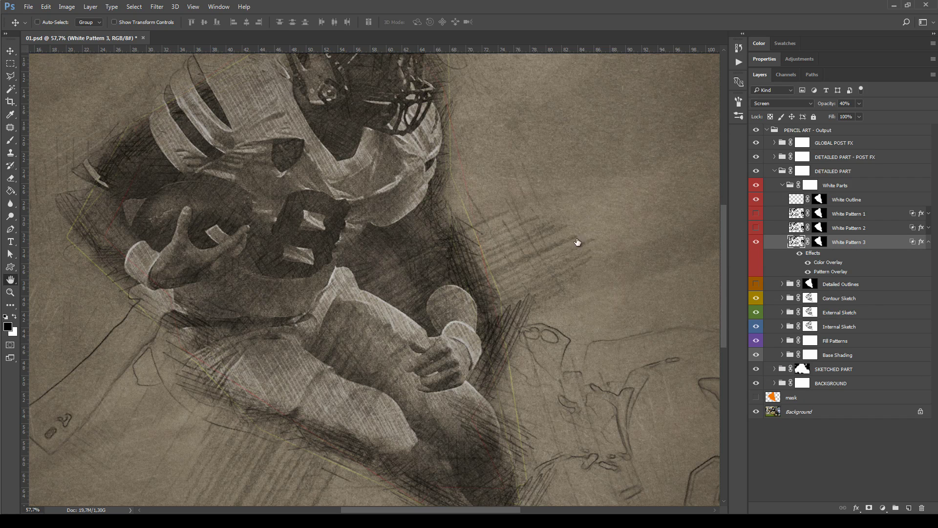
click(670, 201)
click(929, 242)
Step: Collapse the DETAILED PART group and review the whole sketch
click(785, 187)
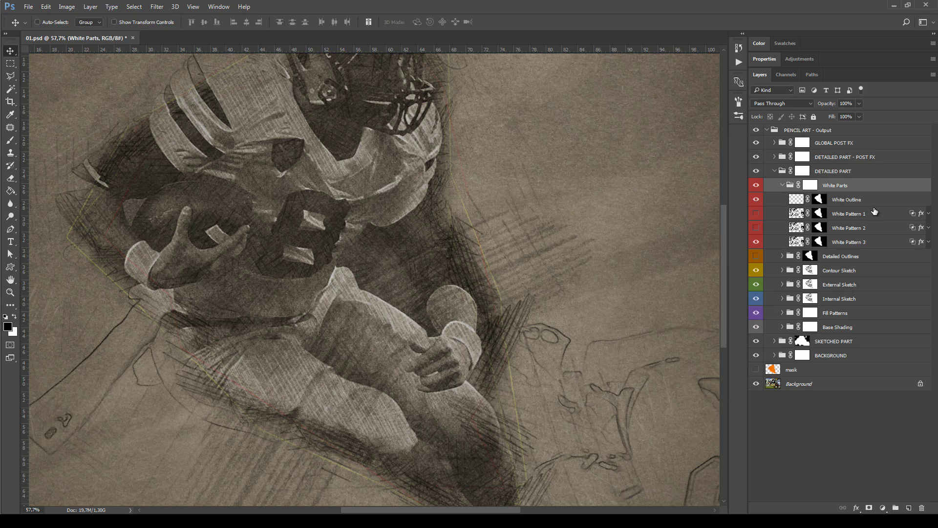
click(781, 174)
click(775, 172)
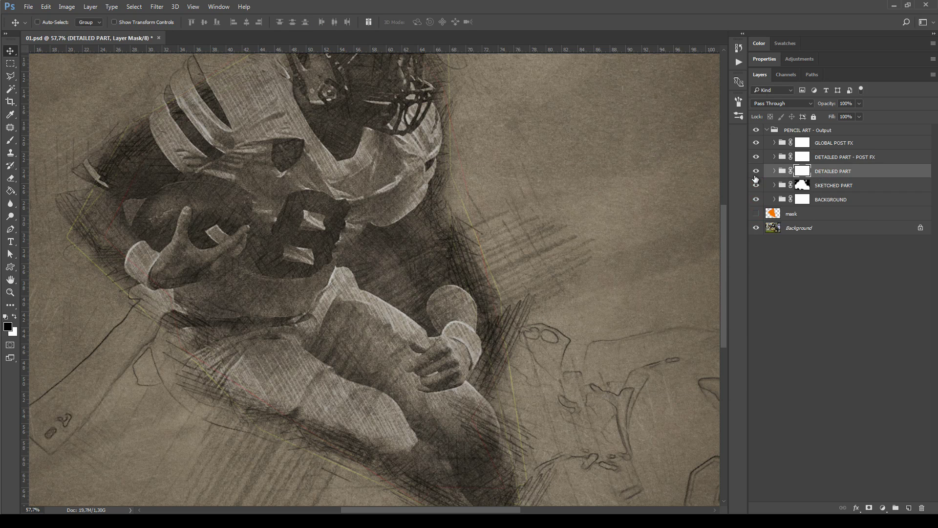
key(ctrl+0)
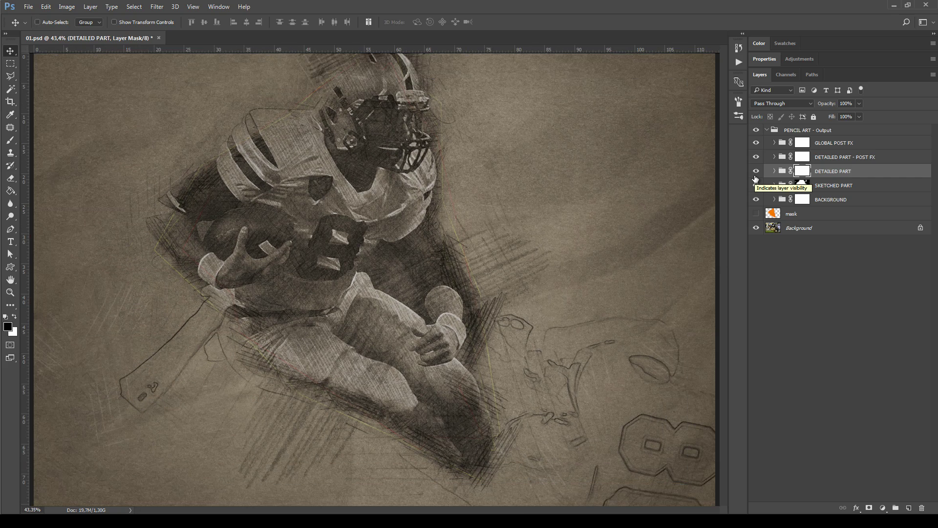
click(774, 171)
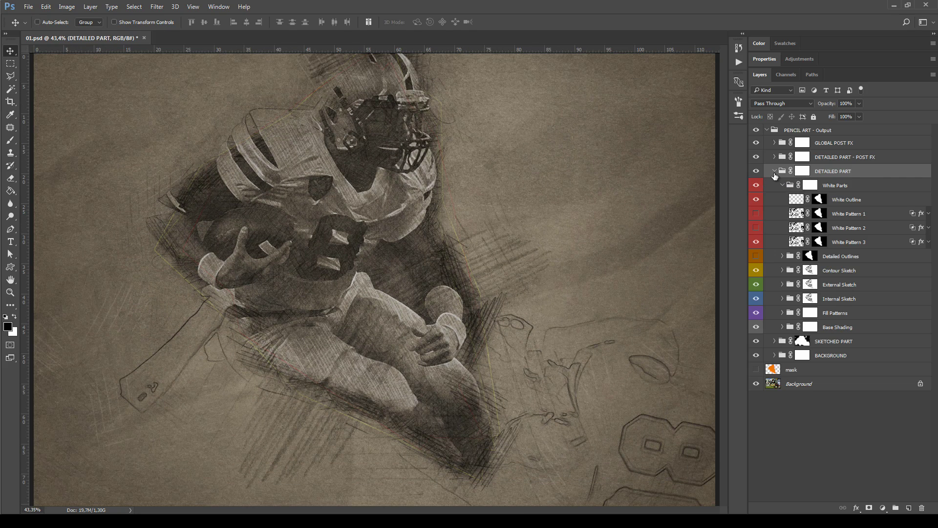
click(774, 171)
Step: Compare the sketch with and without the DETAILED PART - POST FX and GLOBAL POST FX groups
click(891, 160)
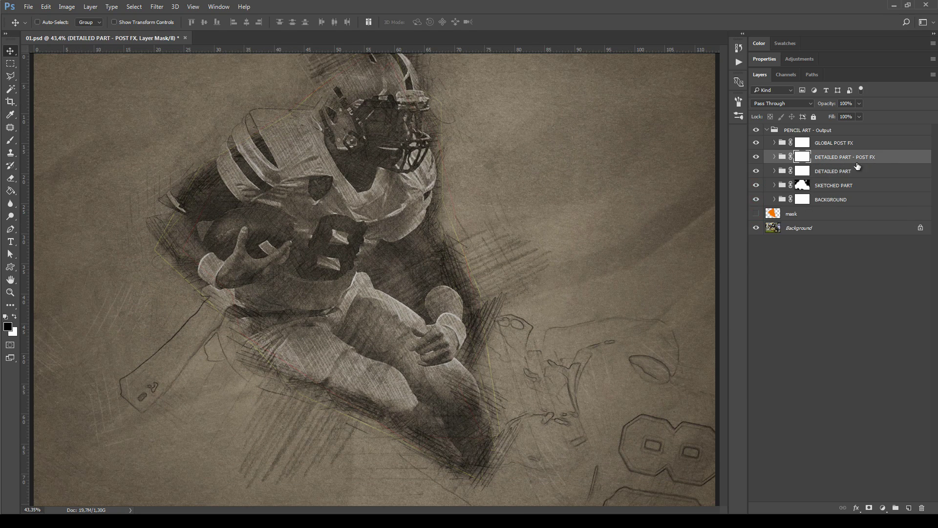
click(756, 157)
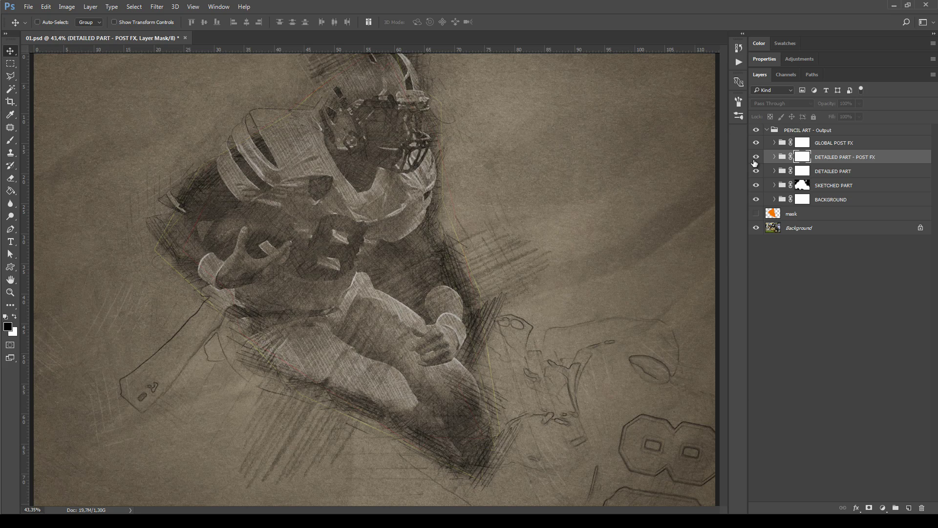
click(756, 157)
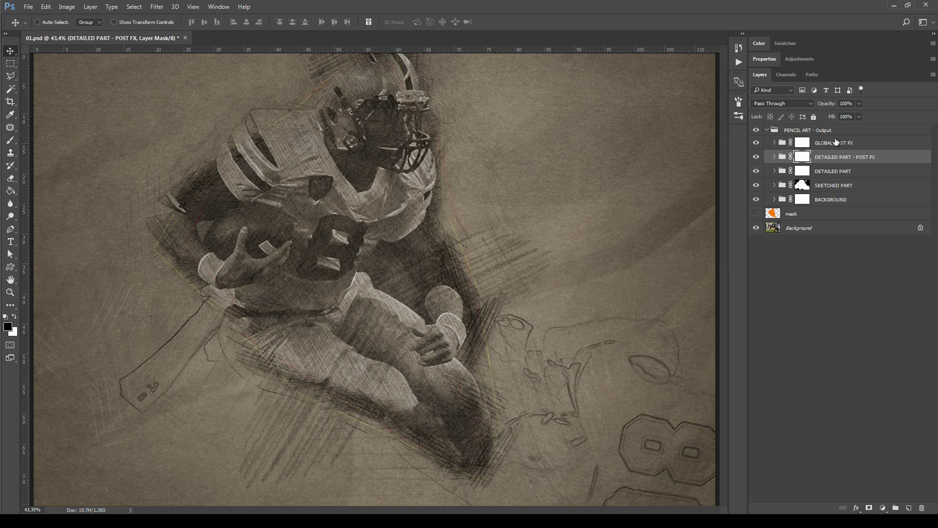
click(764, 143)
click(757, 143)
click(757, 142)
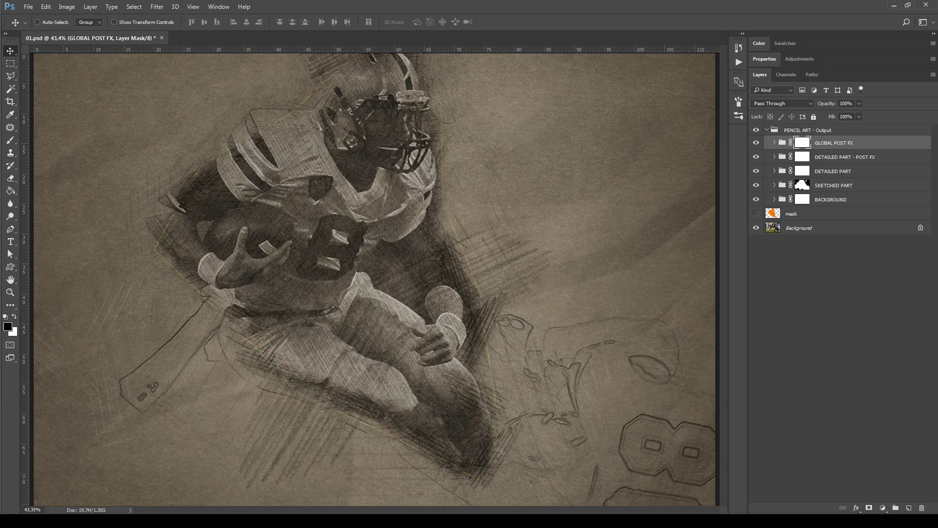
Step: Expand the DETAILED PART - POST FX group and inspect its Overlay and Details Enhance layers
click(847, 158)
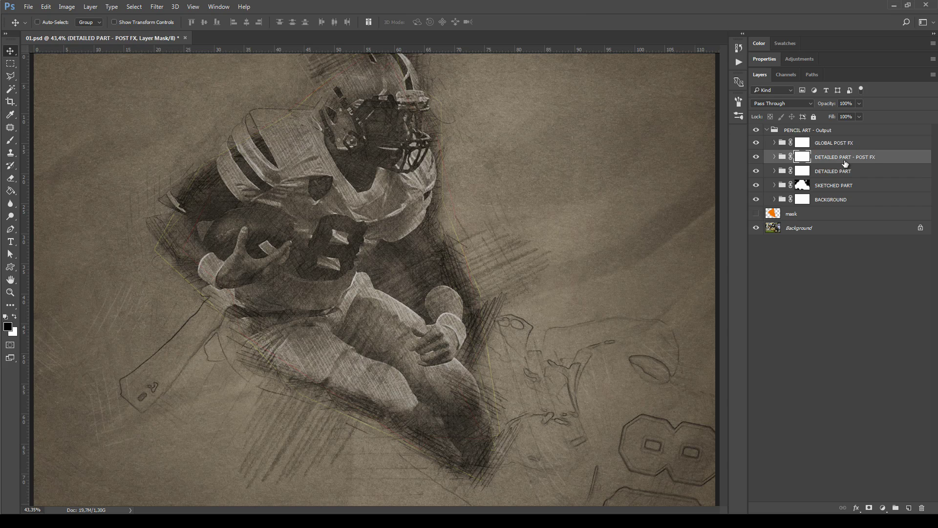
click(774, 157)
click(861, 239)
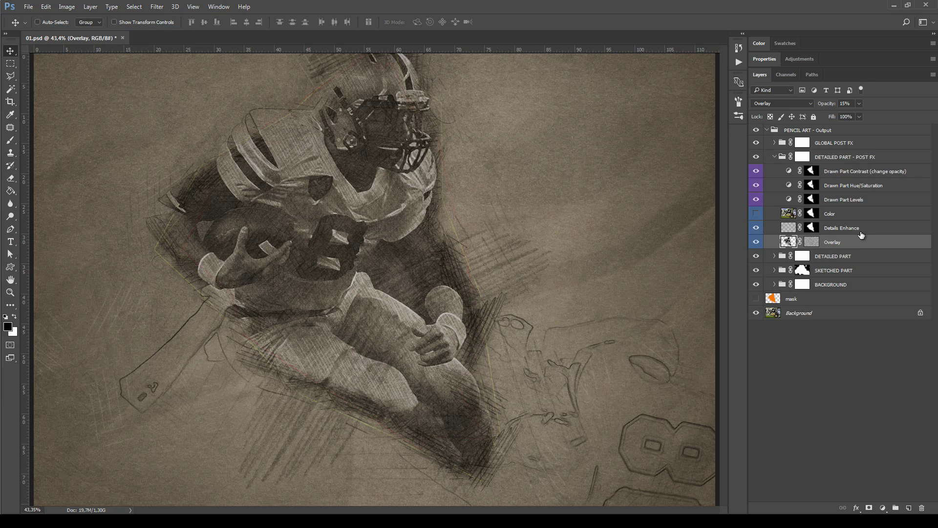
click(861, 228)
click(853, 243)
click(860, 229)
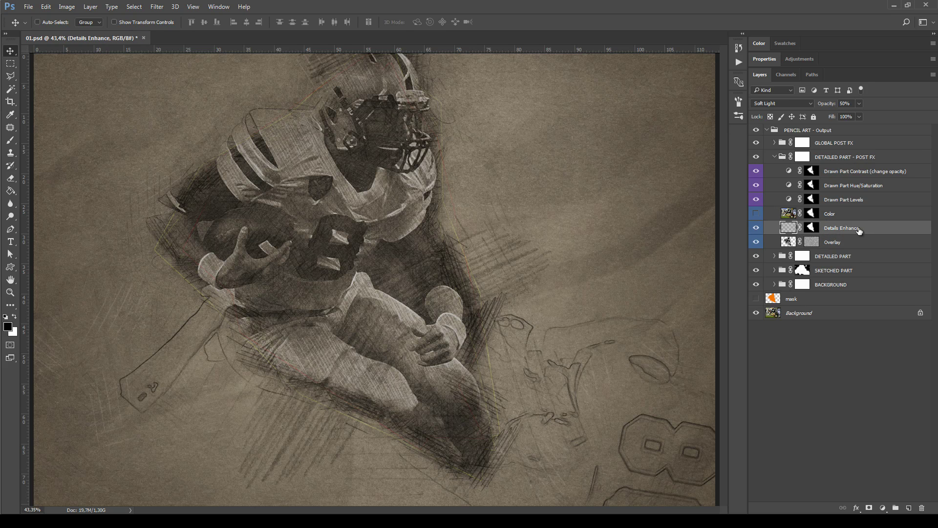
Step: Compare the player with and without the Overlay and Details Enhance layers, leaving both visible and selected
scroll(440, 307, up, 2)
click(757, 241)
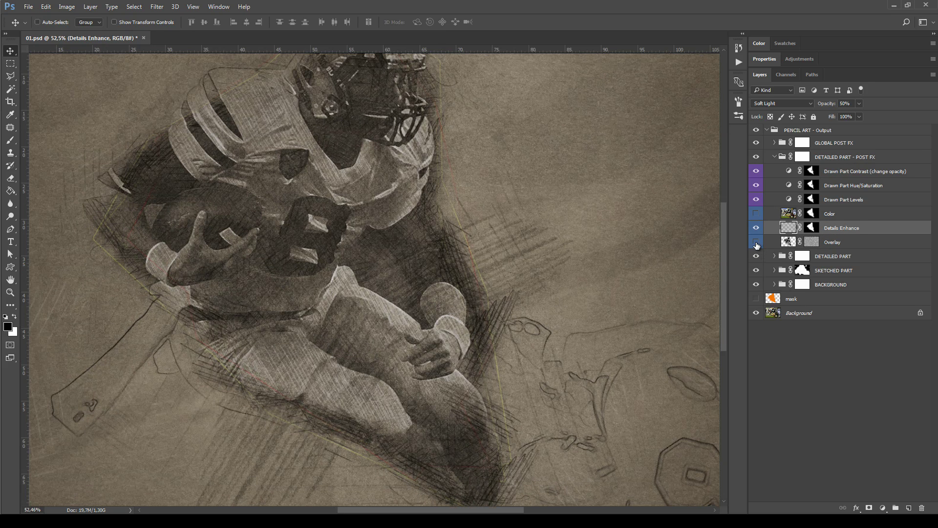
click(756, 228)
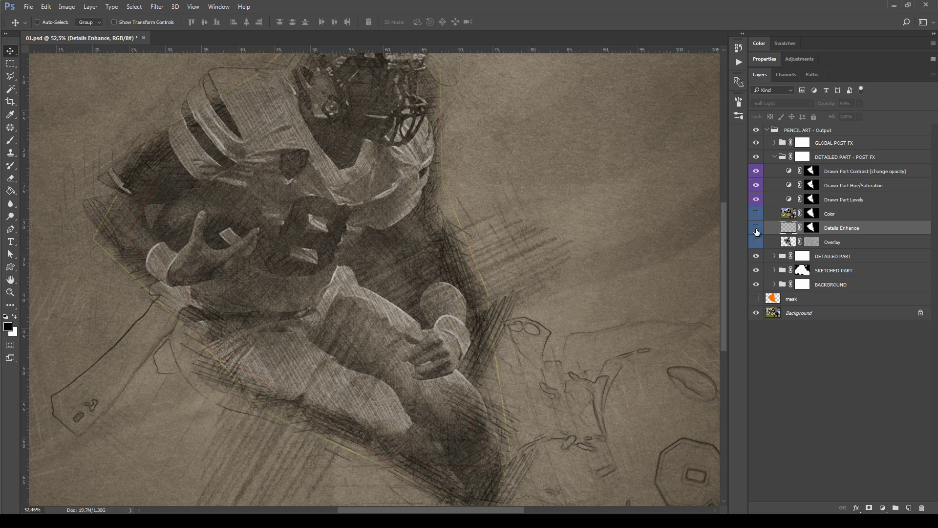
click(756, 228)
click(756, 242)
shift+click(821, 241)
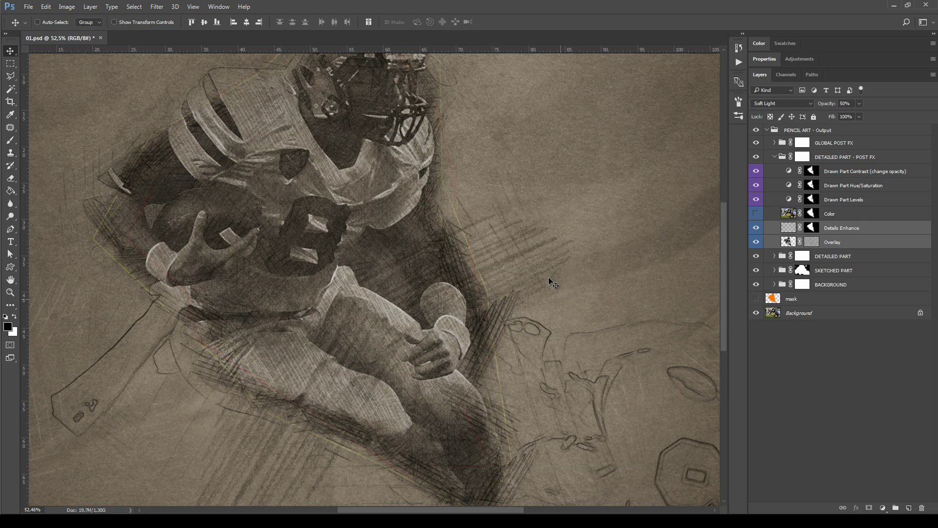
Step: Adjust the Overlay layer's opacity and set the Details Enhance layer's opacity to 58%
click(855, 245)
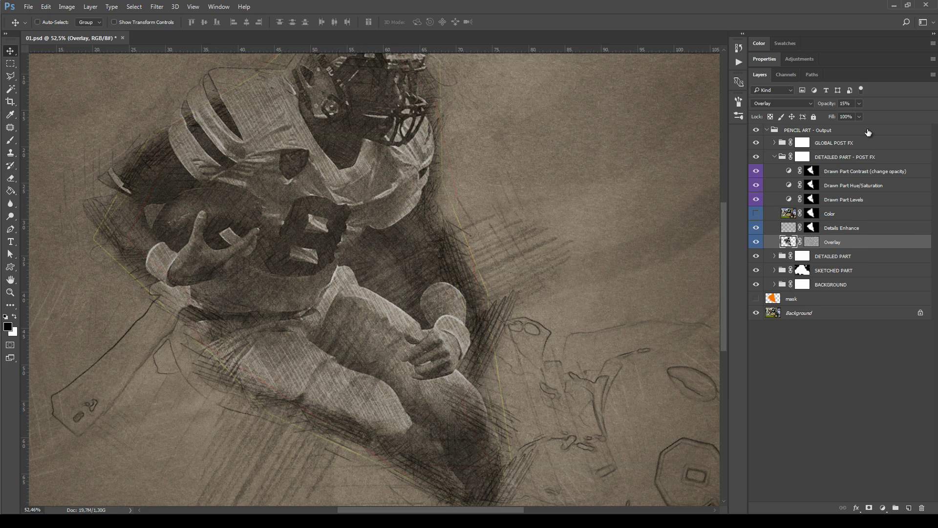
drag(859, 102, 862, 102)
click(846, 228)
click(859, 103)
key(alt+bracketleft)
click(841, 231)
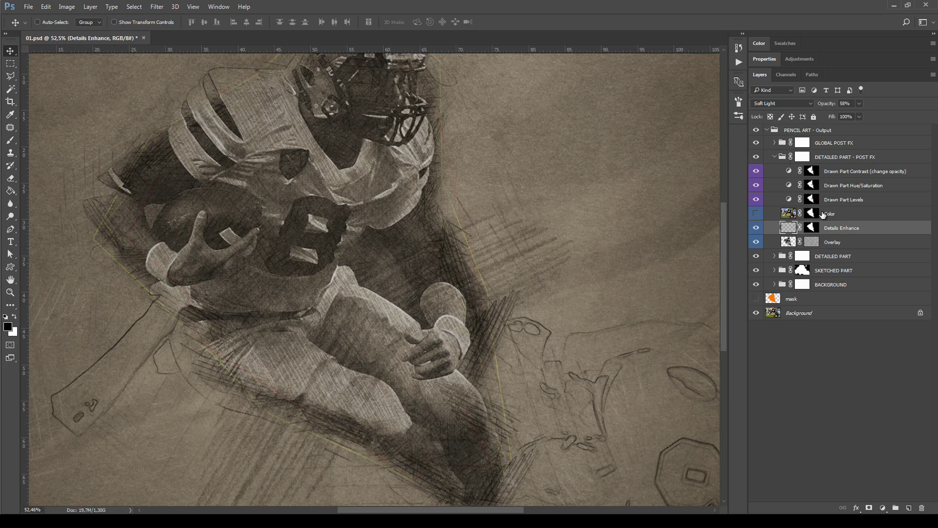
Step: Show the Color layer in the DETAILED PART - POST FX group and review the player's coloring
key(ctrl+plus)
click(831, 213)
click(756, 213)
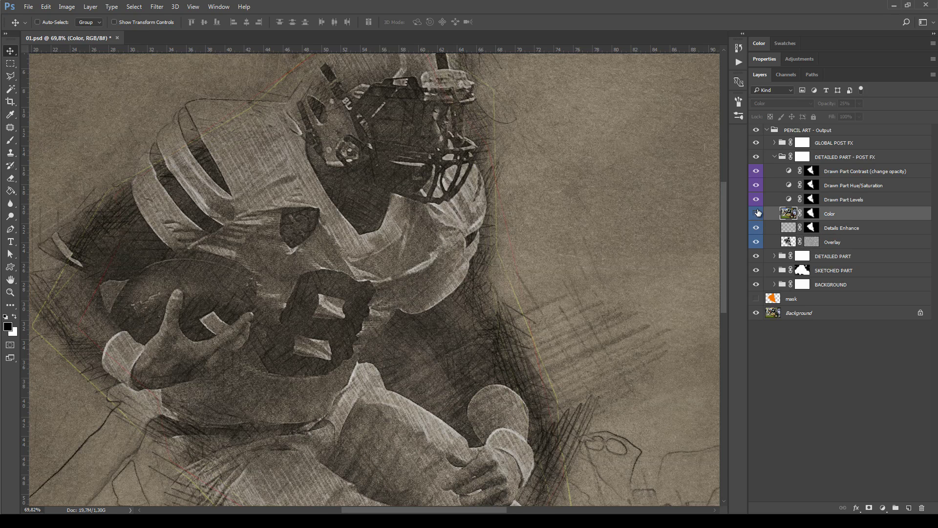
click(758, 213)
scroll(423, 261, down, 1)
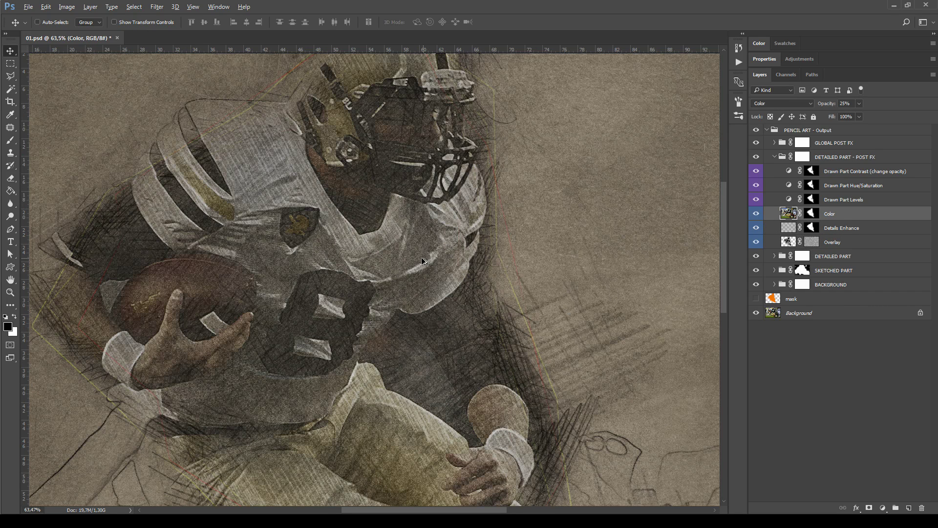
scroll(423, 261, down, 3)
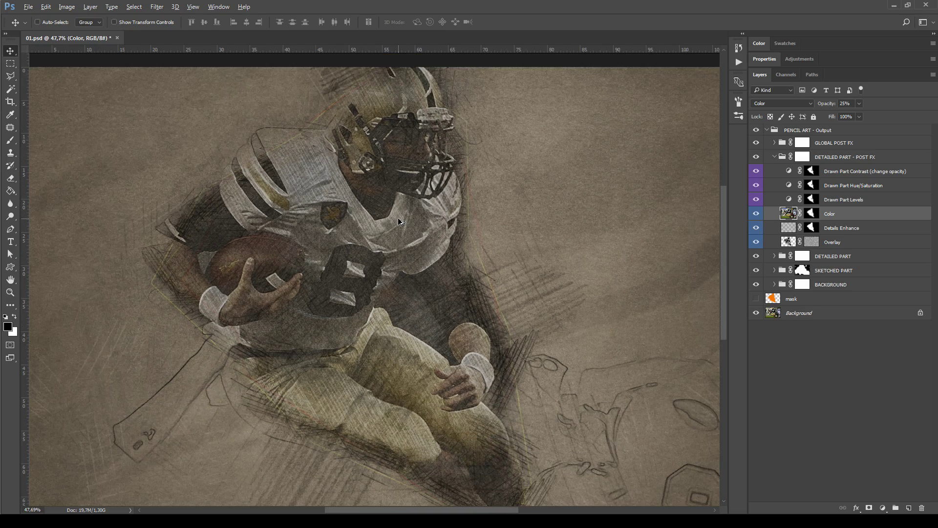
scroll(436, 236, down, 1)
scroll(438, 239, right, 1)
key(alt)
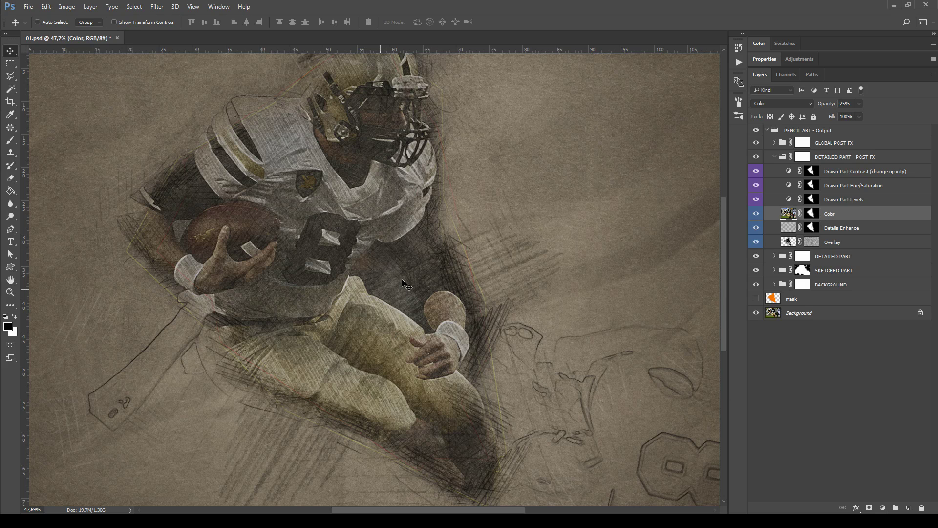
Step: Inspect the settings of the Drawn Part Levels and Drawn Part Hue/Saturation adjustment layers
click(841, 200)
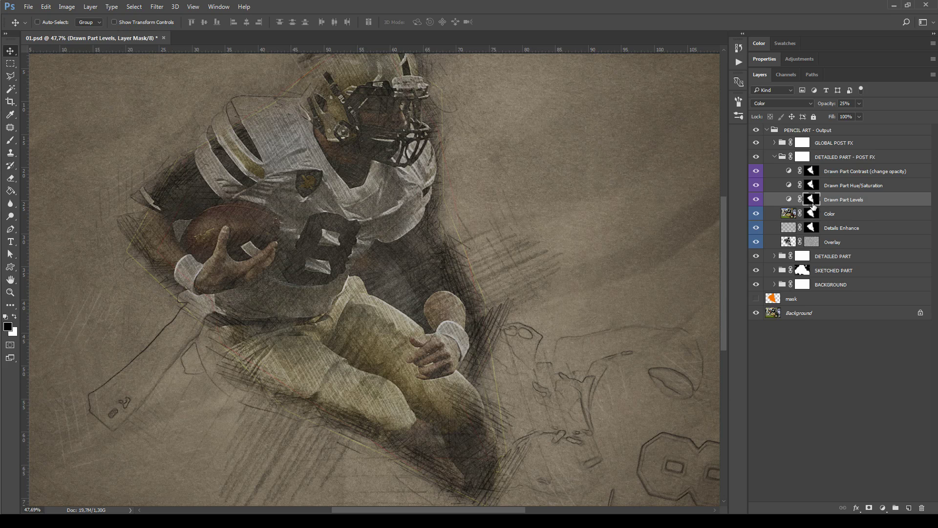
click(874, 187)
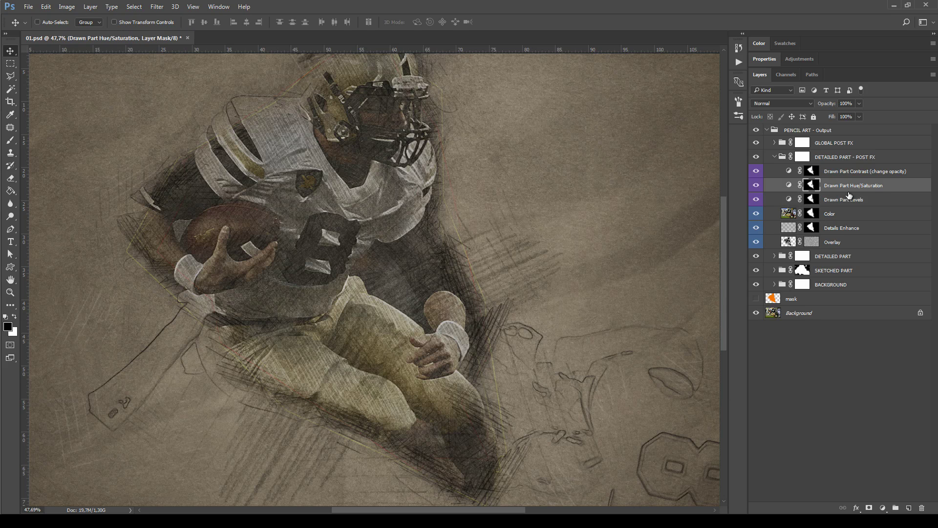
click(857, 174)
click(836, 203)
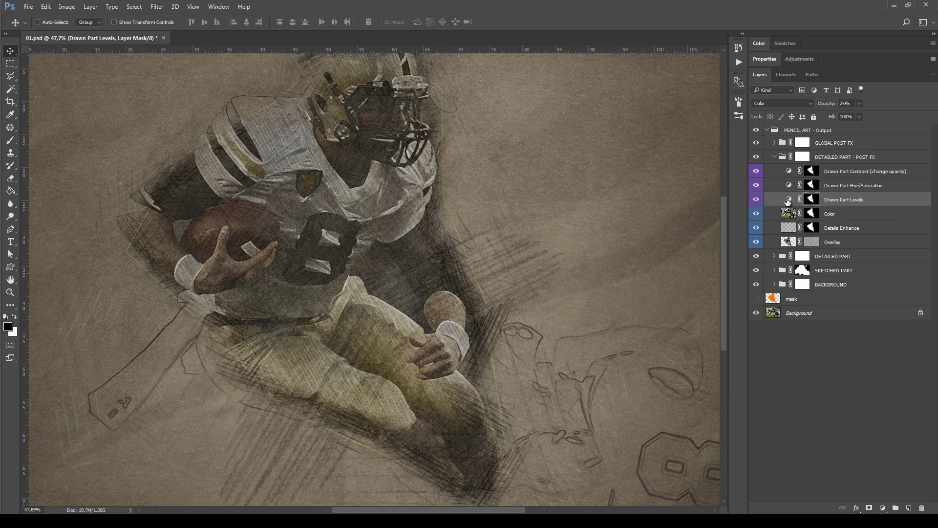
double_click(788, 201)
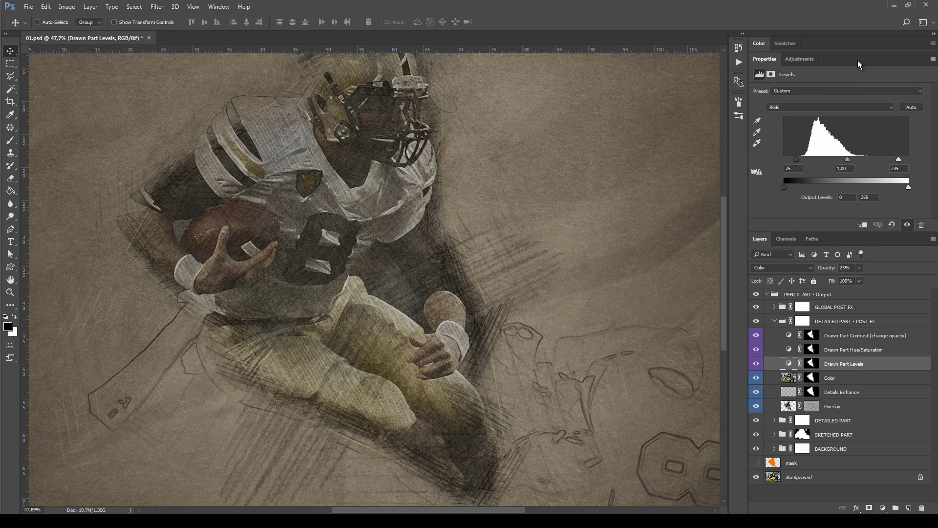
click(789, 349)
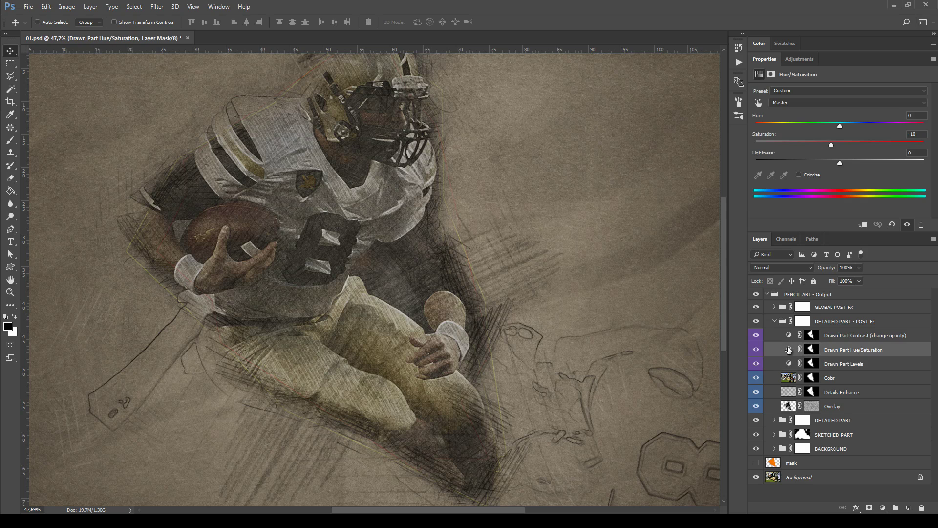
double_click(864, 64)
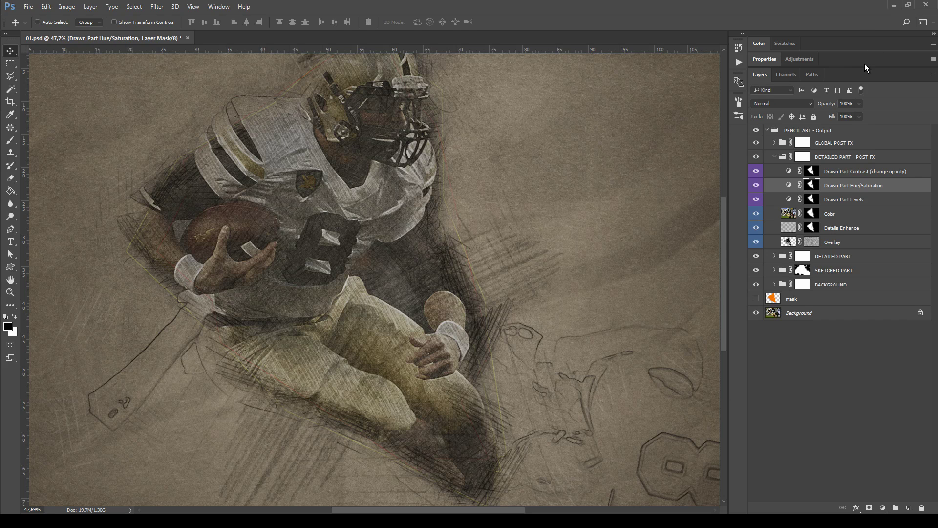
Step: Adjust the Drawn Part Contrast layer's opacity, collapse the DETAILED PART - POST FX group and select the GLOBAL POST FX group
click(851, 171)
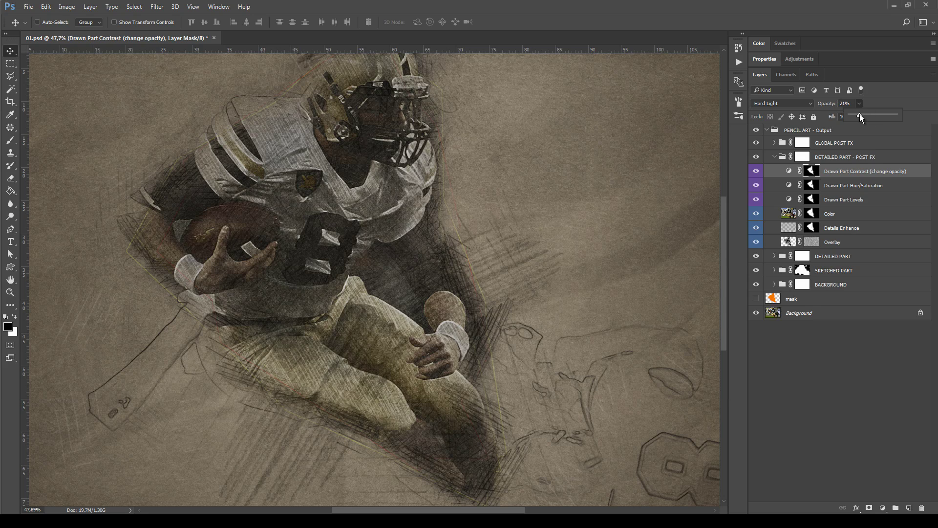
drag(860, 148, 852, 113)
click(853, 140)
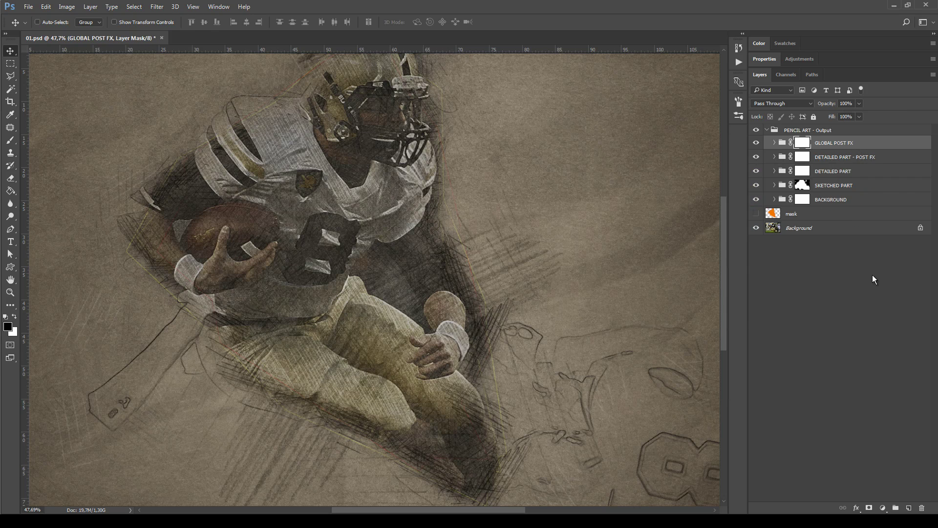
Step: Expand the GLOBAL POST FX and Color Correction Options groups and preview color corrections CC 01 to CC 03
click(774, 143)
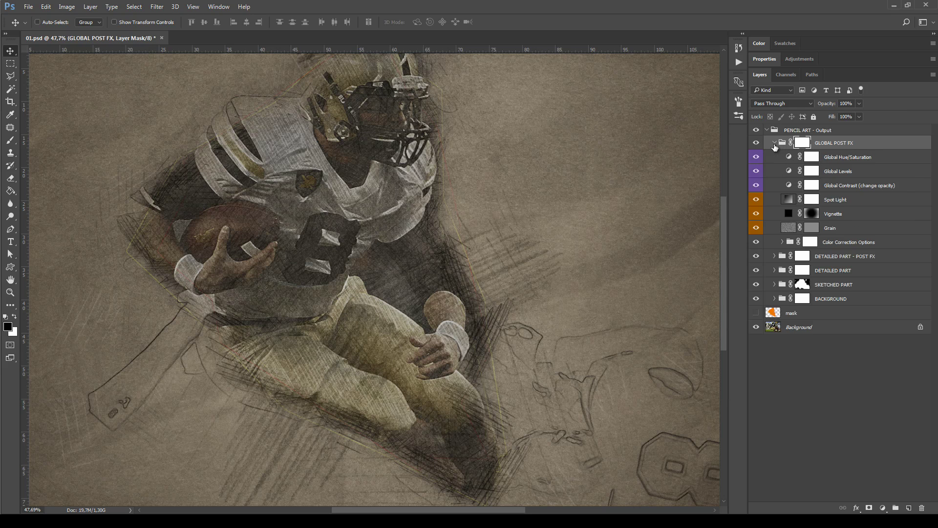
click(861, 243)
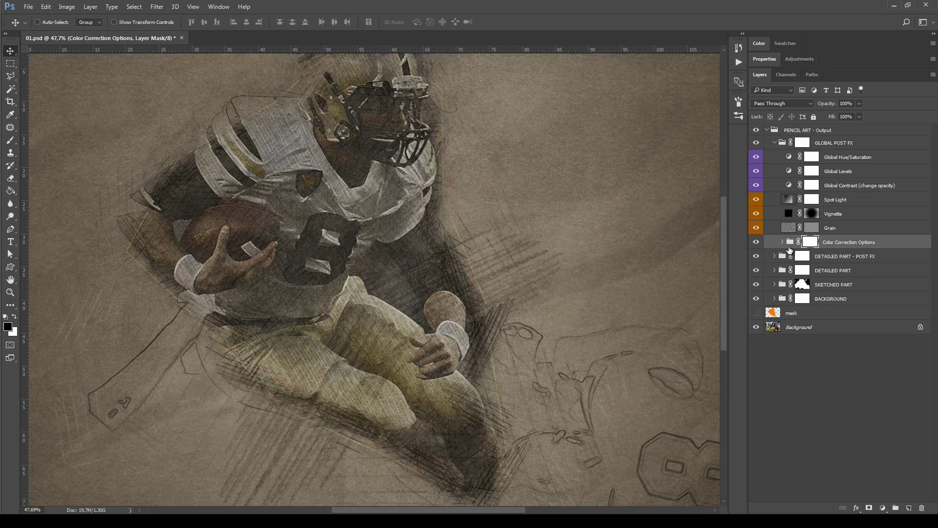
click(782, 243)
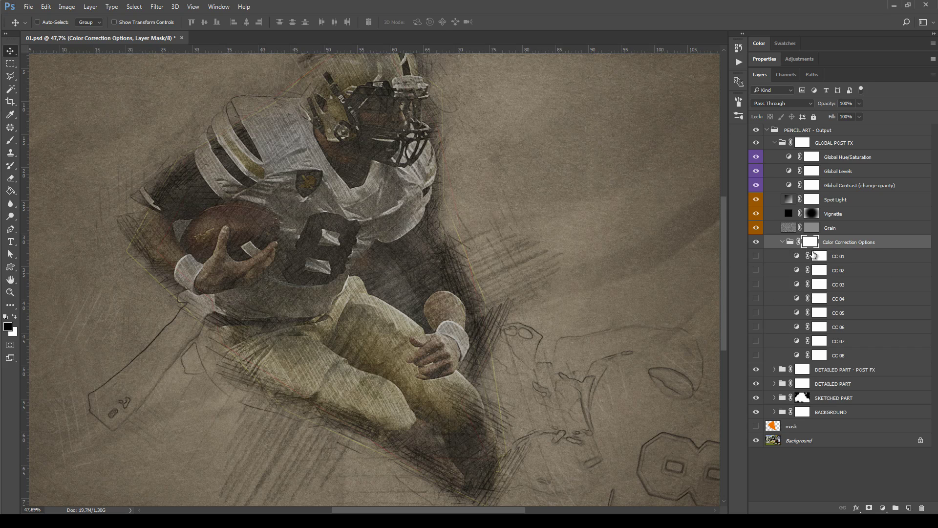
click(756, 257)
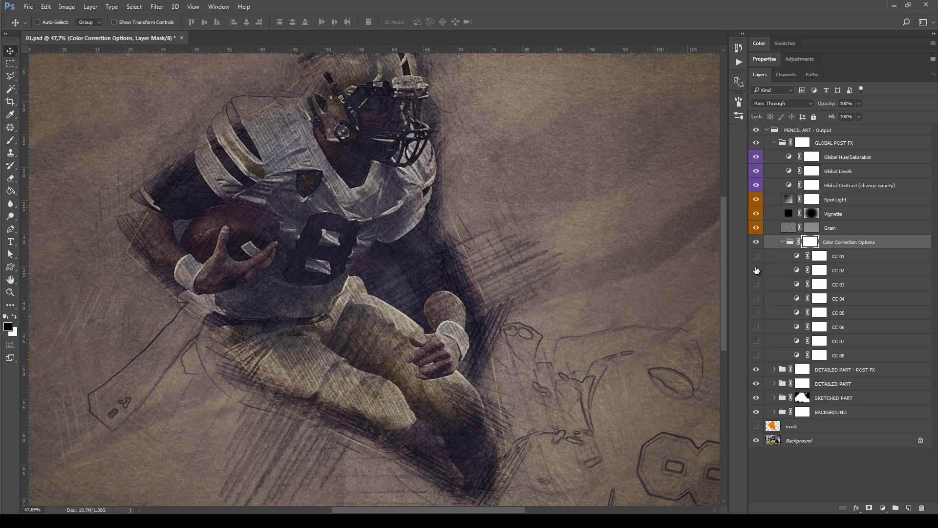
click(756, 271)
click(756, 270)
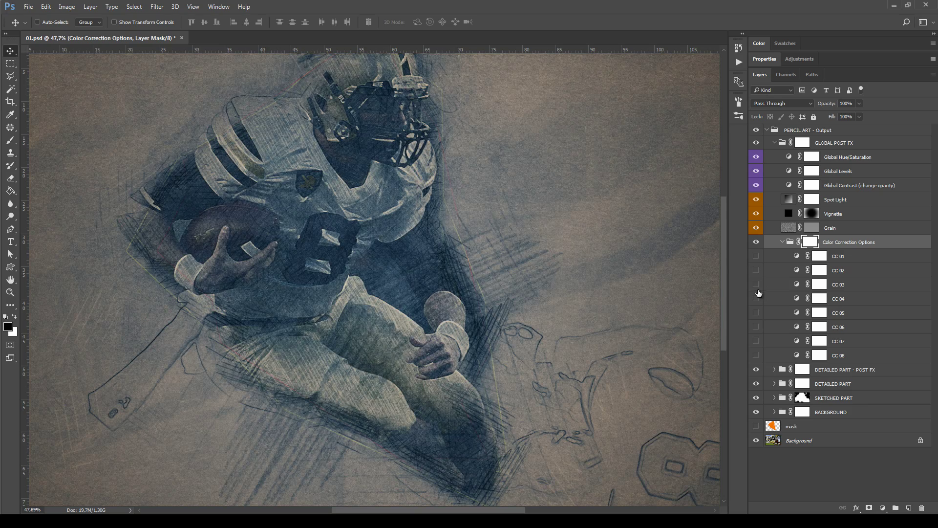
click(756, 284)
click(756, 284)
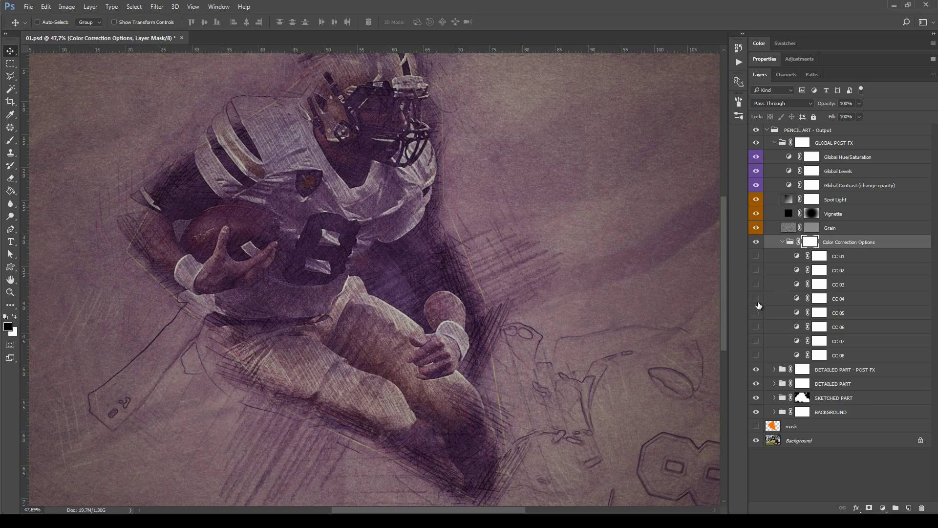
Step: Preview color corrections CC 04 to CC 08 and collapse the Color Correction Options group, leaving all of them hidden
click(757, 298)
click(757, 312)
click(757, 329)
click(758, 329)
click(757, 353)
click(756, 341)
click(757, 341)
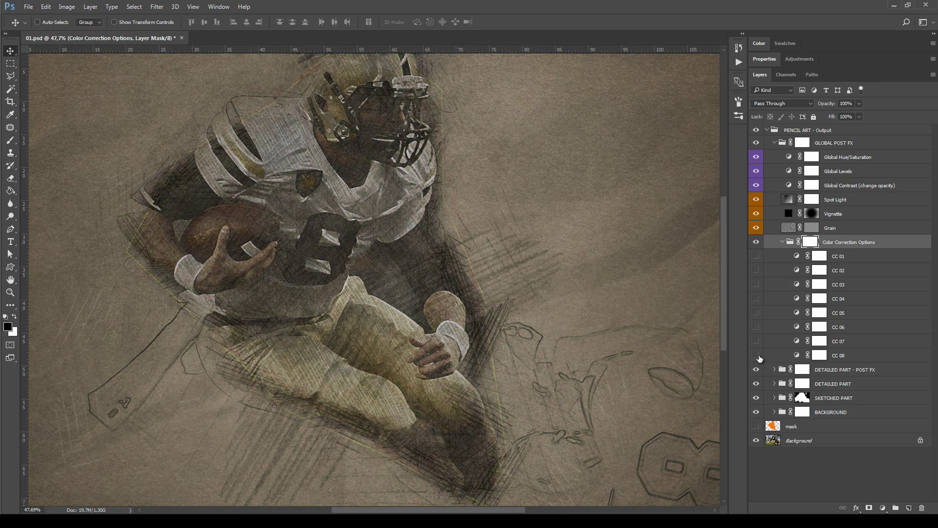
click(757, 356)
click(782, 242)
Step: Set the Grain layer's opacity to 65% and keep its blend mode at Soft Light
click(853, 228)
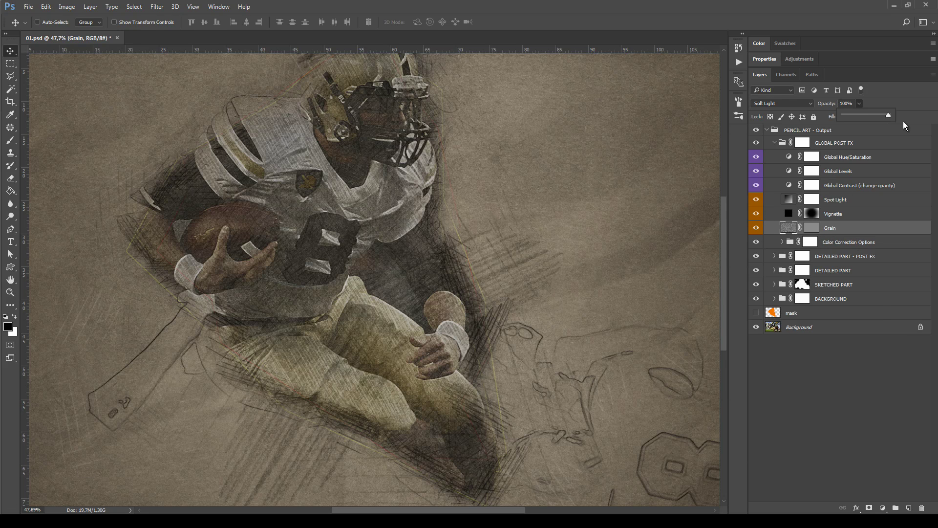
scroll(592, 251, up, 2)
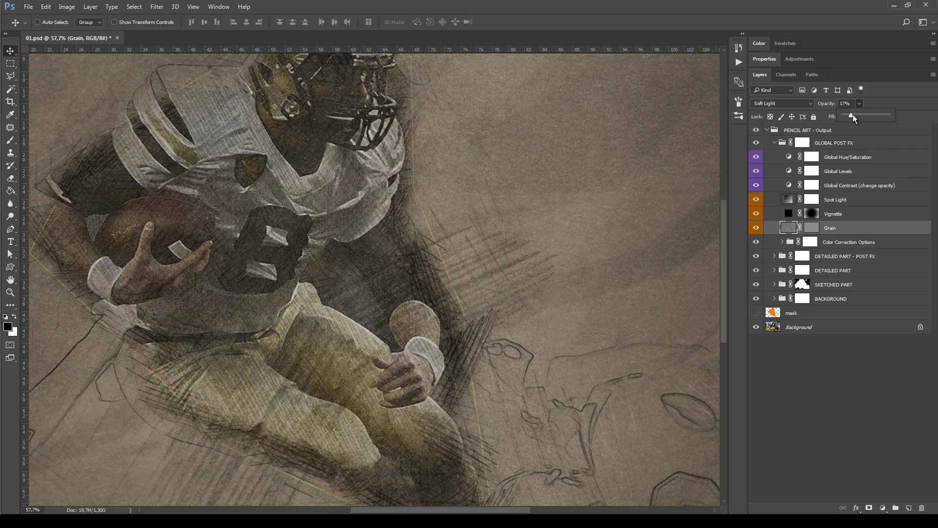
drag(865, 113, 874, 113)
click(804, 103)
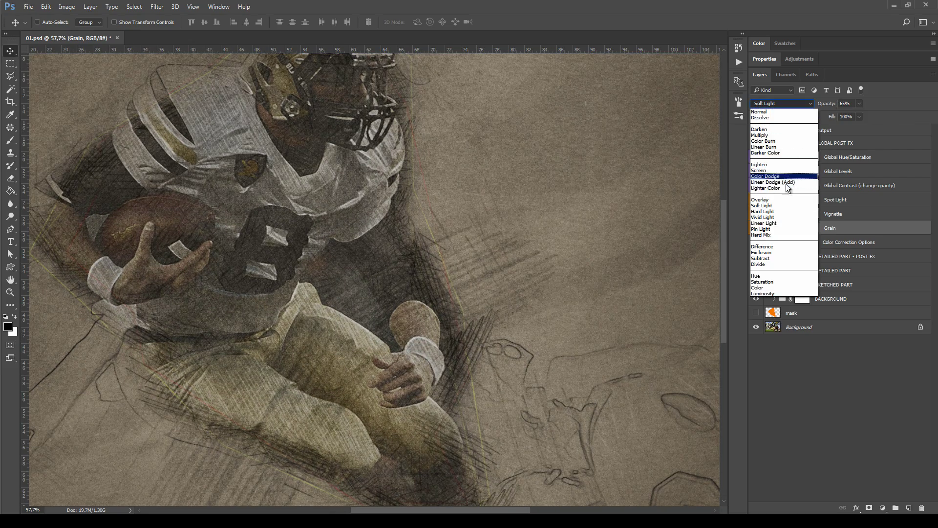
click(779, 205)
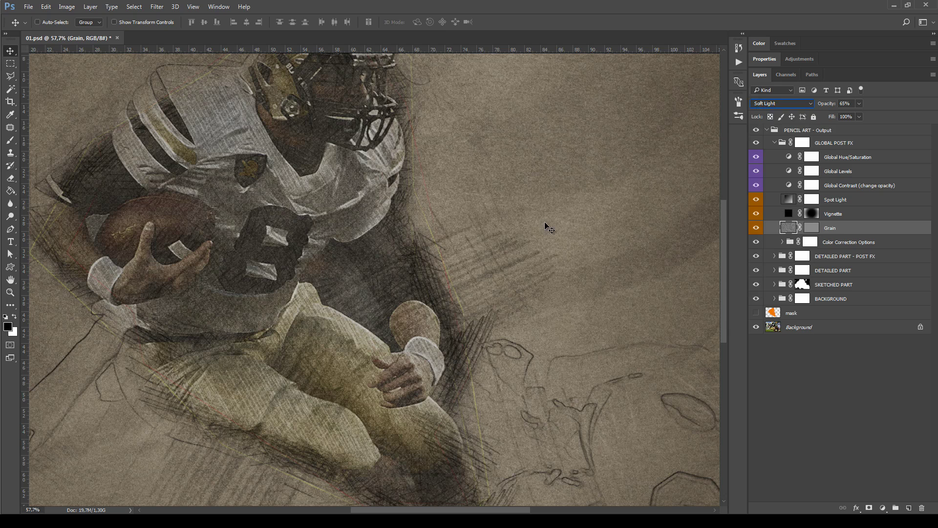
Step: Try another blend mode on the Grain layer, restore Soft Light and set the opacity to 42%
click(765, 105)
click(770, 187)
click(782, 103)
click(778, 204)
click(859, 103)
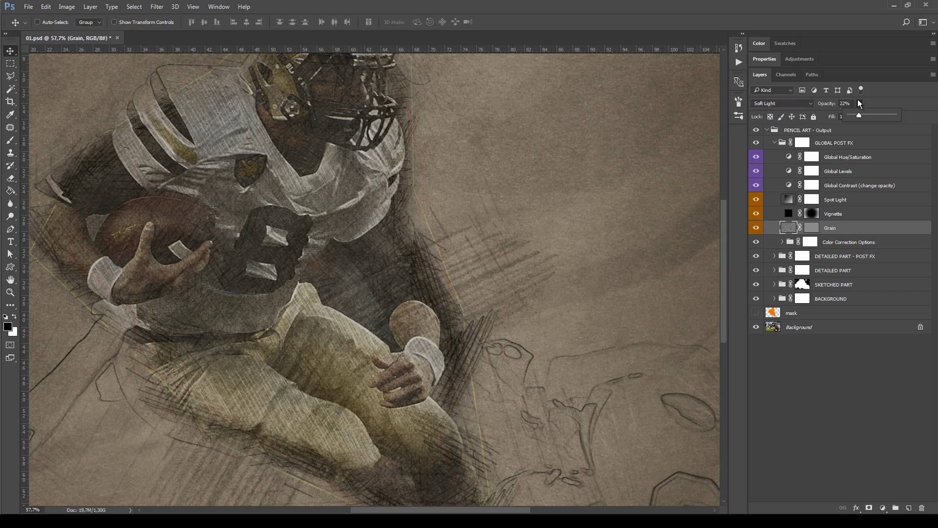
key(ctrl+0)
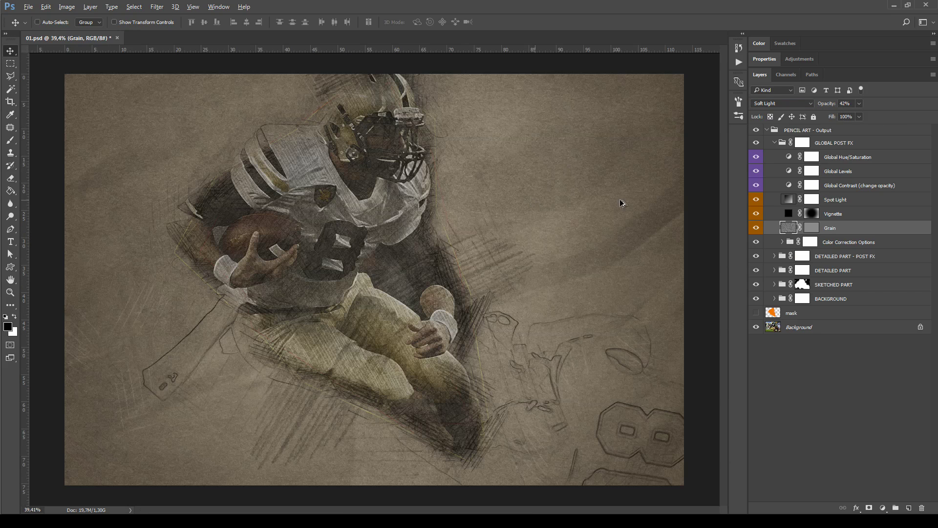
Step: Compare the whole sketch with and without the Vignette layer, leaving it visible
click(853, 214)
click(756, 213)
click(757, 215)
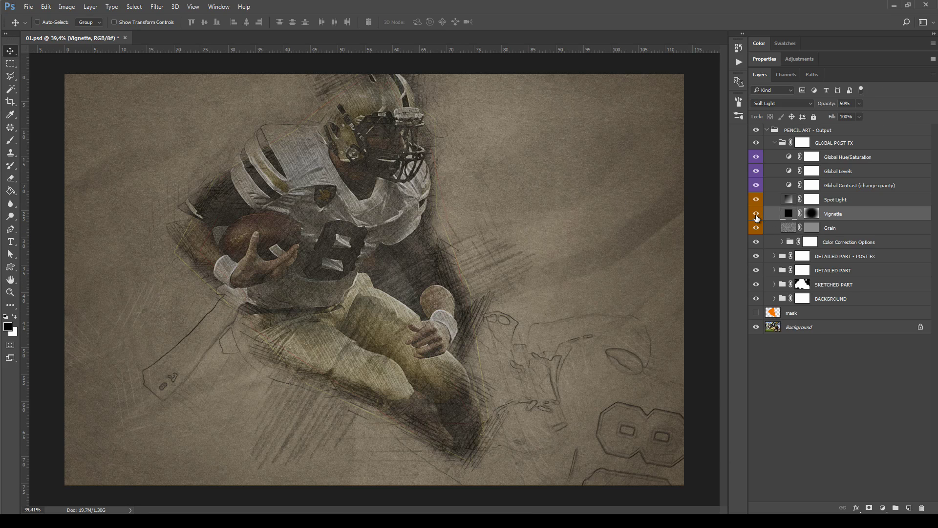
click(757, 215)
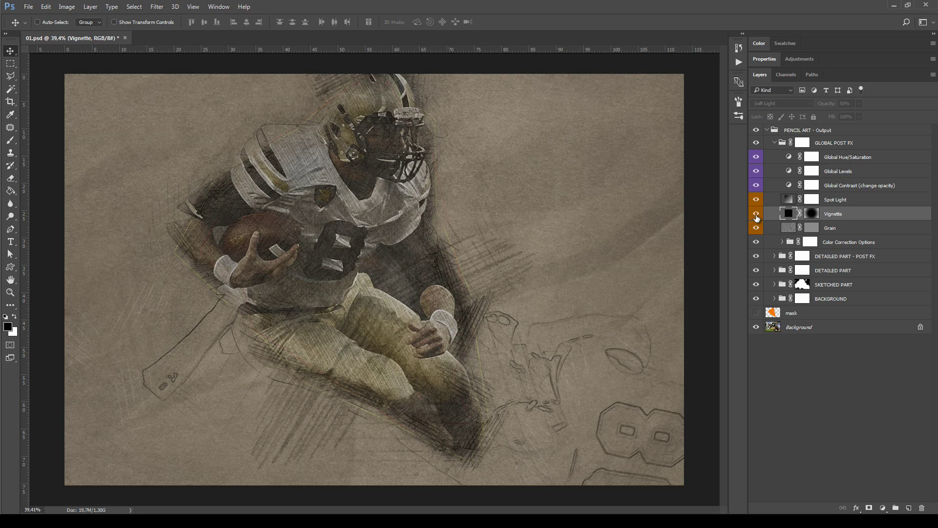
click(756, 215)
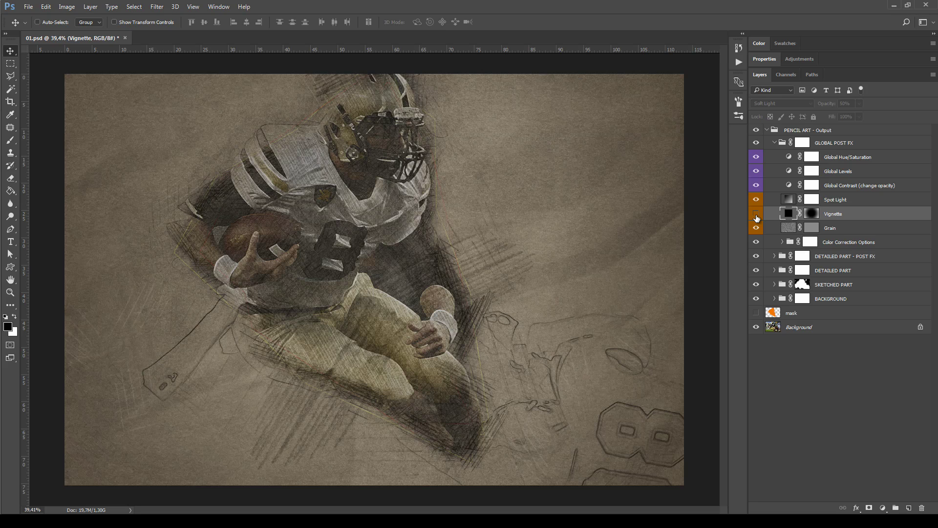
click(757, 215)
Step: Try a blue fill colour (083797) for the Vignette layer
double_click(788, 214)
mouse_move(623, 325)
mouse_down()
mouse_move(654, 283)
mouse_move(654, 293)
mouse_move(632, 286)
mouse_move(645, 354)
mouse_up()
click(679, 312)
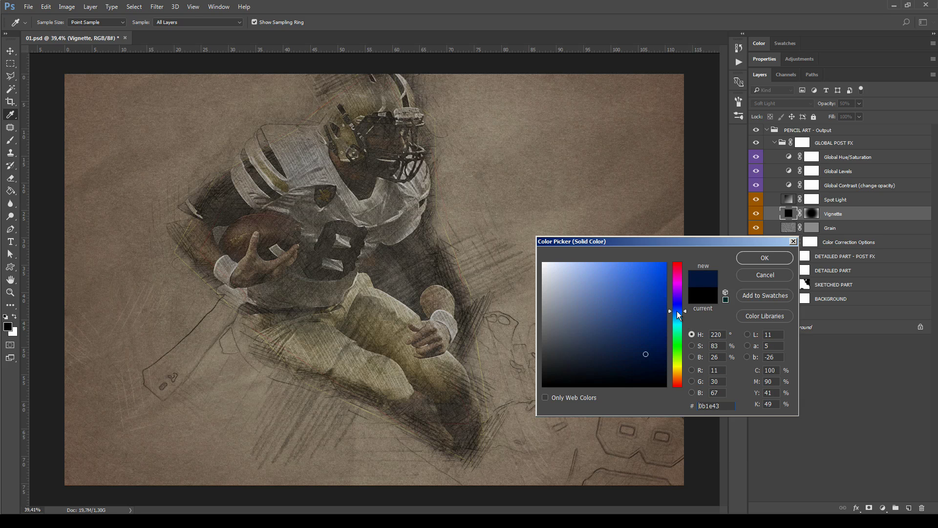
click(659, 322)
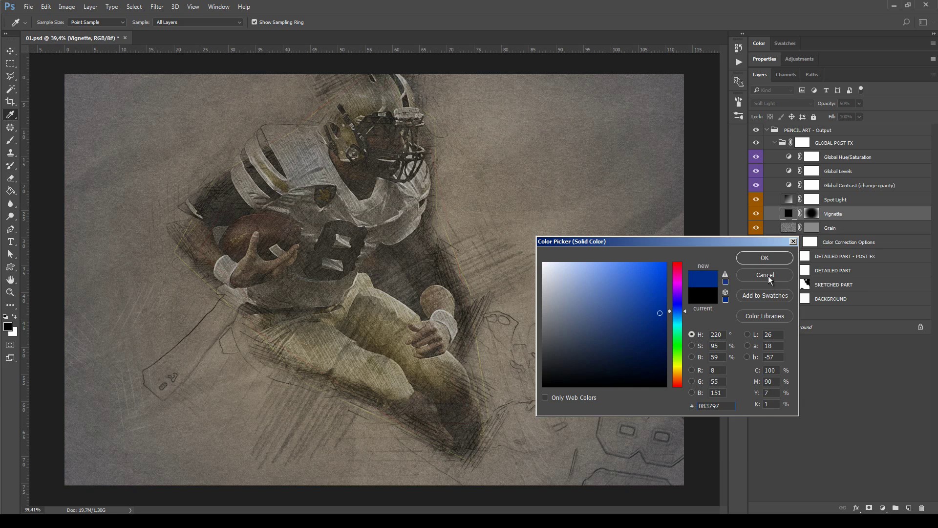
click(765, 258)
Step: Compare the sketch with and without the Spot Light layer, leaving it visible
click(787, 205)
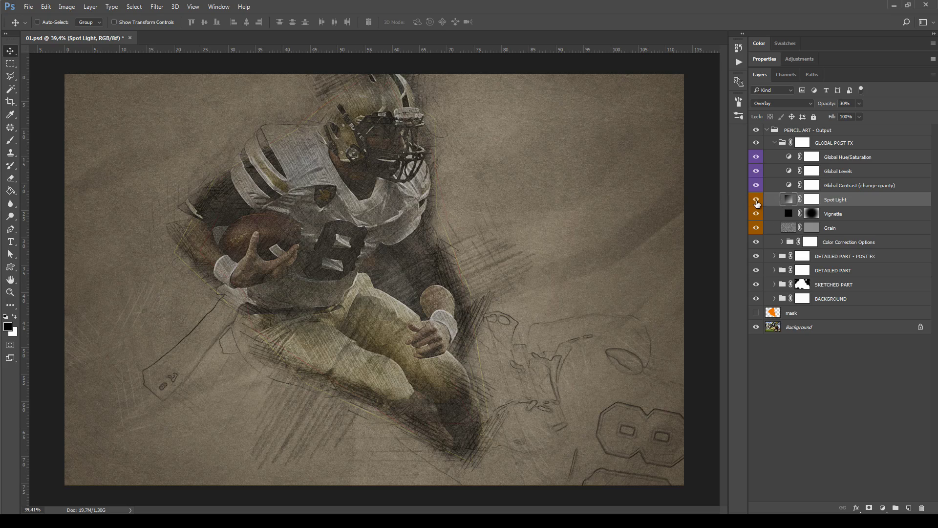
click(757, 202)
click(758, 202)
click(758, 201)
click(758, 201)
click(757, 201)
click(758, 201)
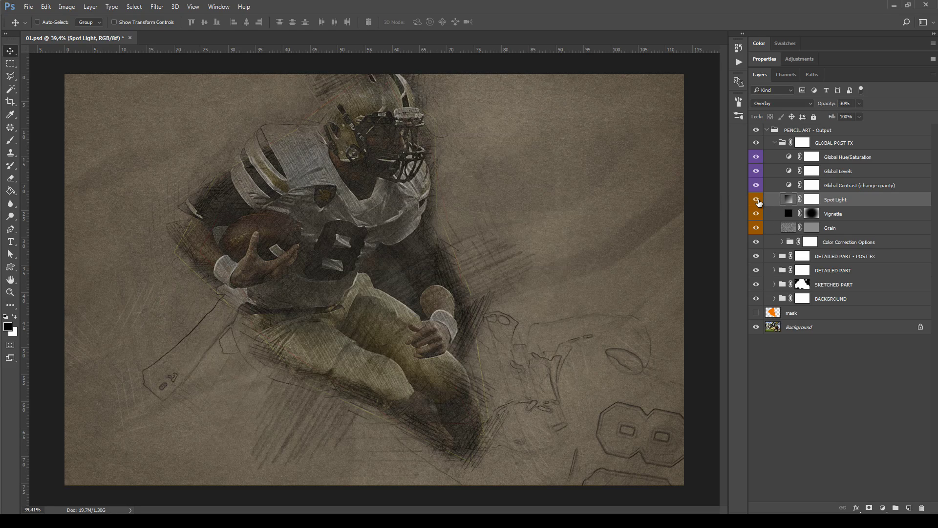
Step: Change the Spot Light gradient fill to Reflected style at a 48.01° angle and set the layer's opacity to 46%
click(883, 508)
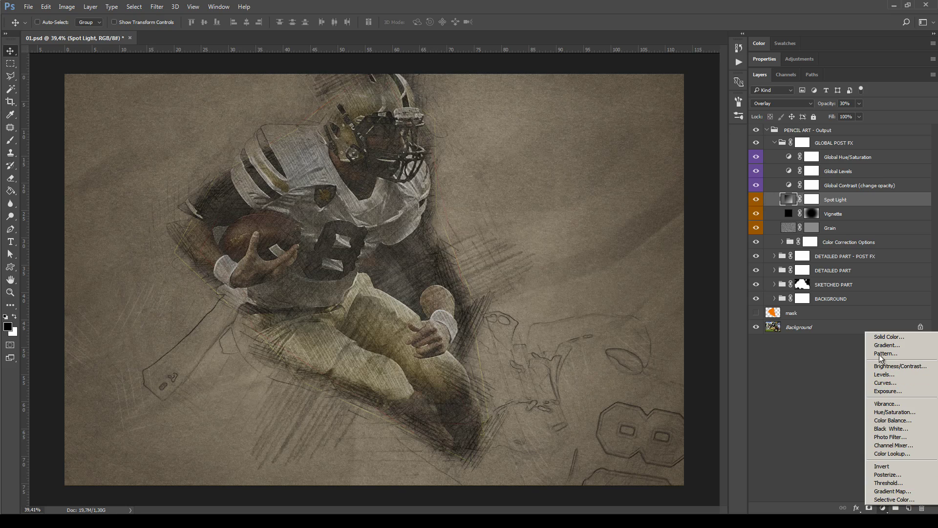
click(890, 346)
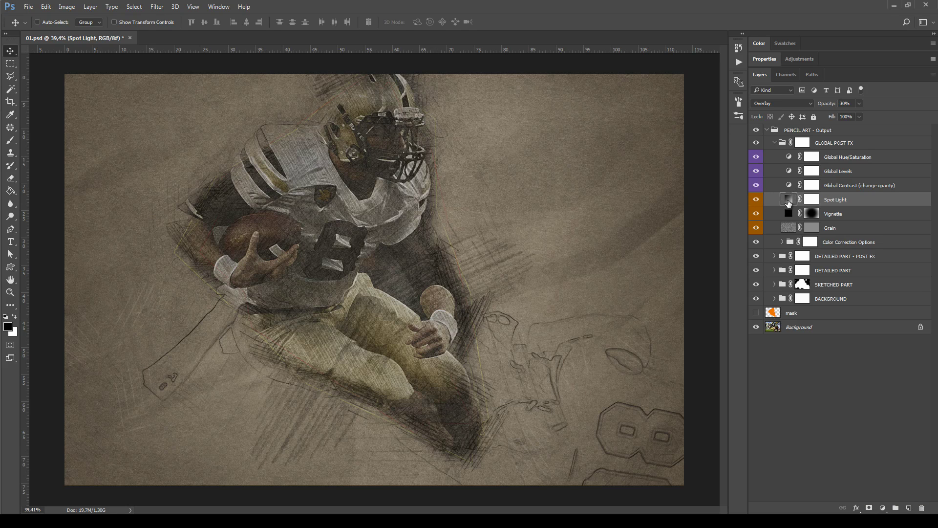
drag(430, 133, 523, 154)
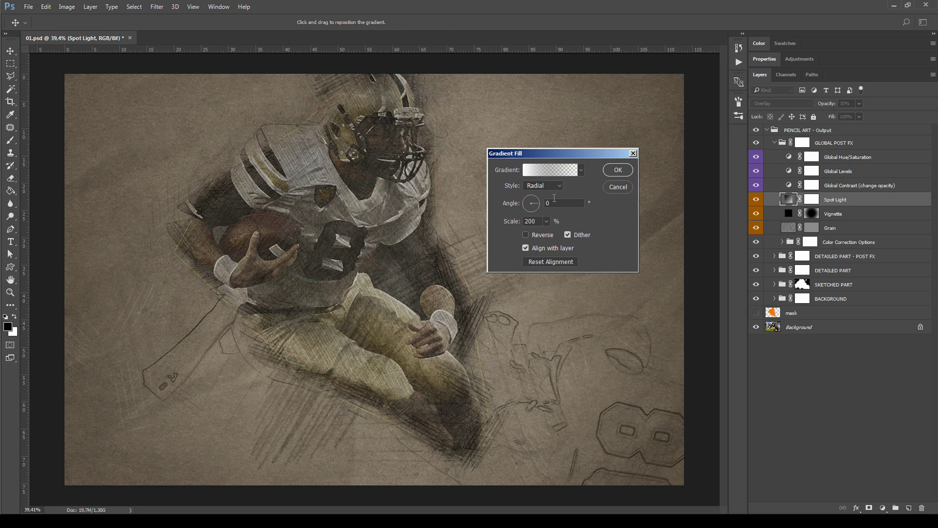
click(542, 186)
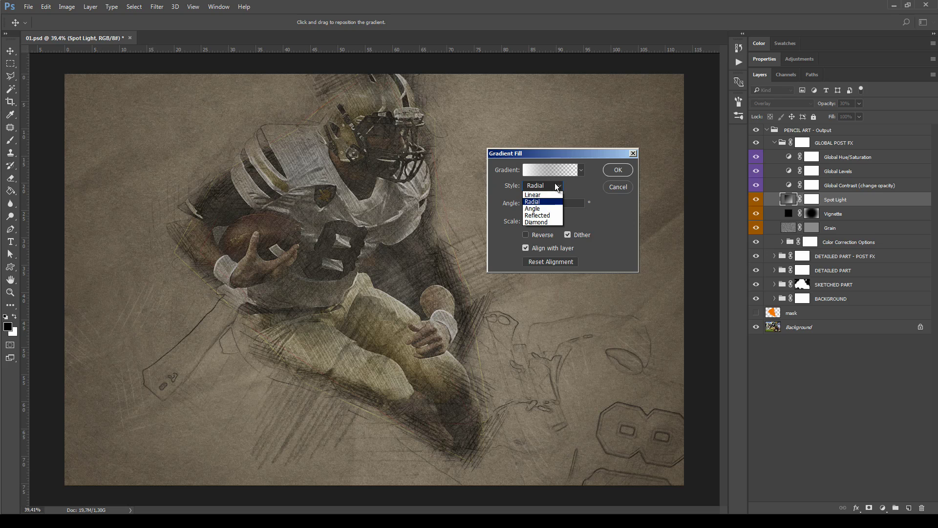
click(550, 215)
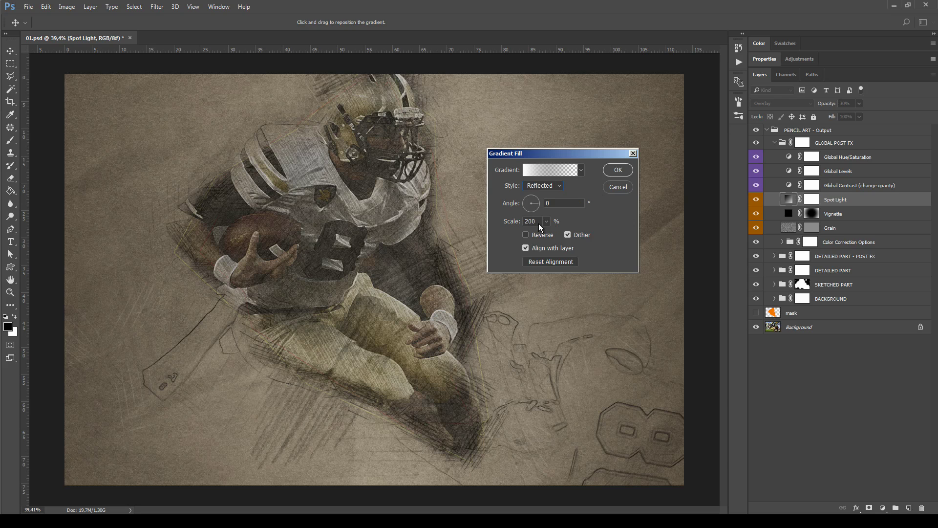
click(536, 198)
drag(536, 198, 536, 200)
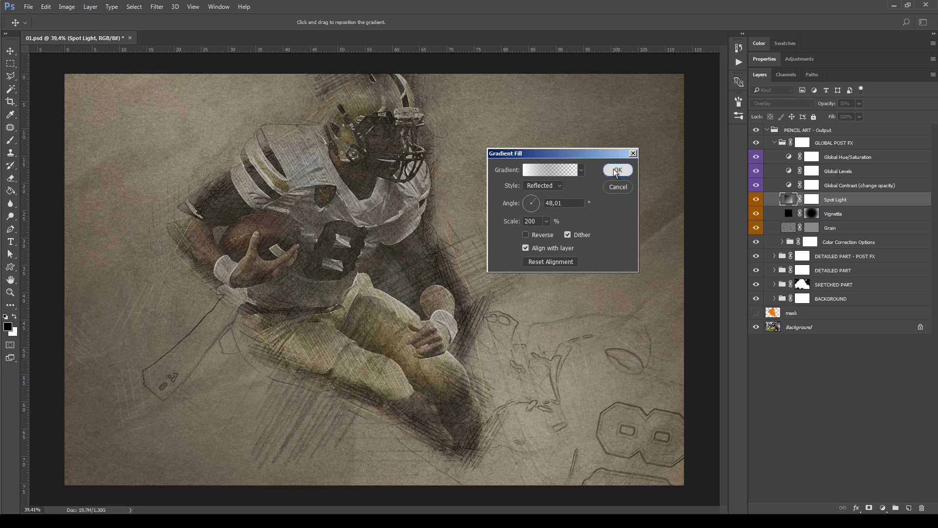
click(616, 169)
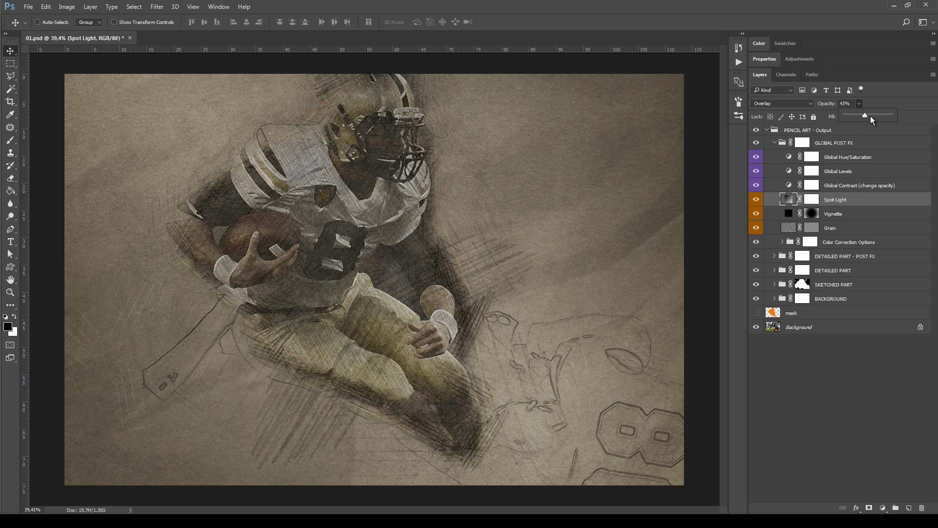
drag(876, 116, 865, 113)
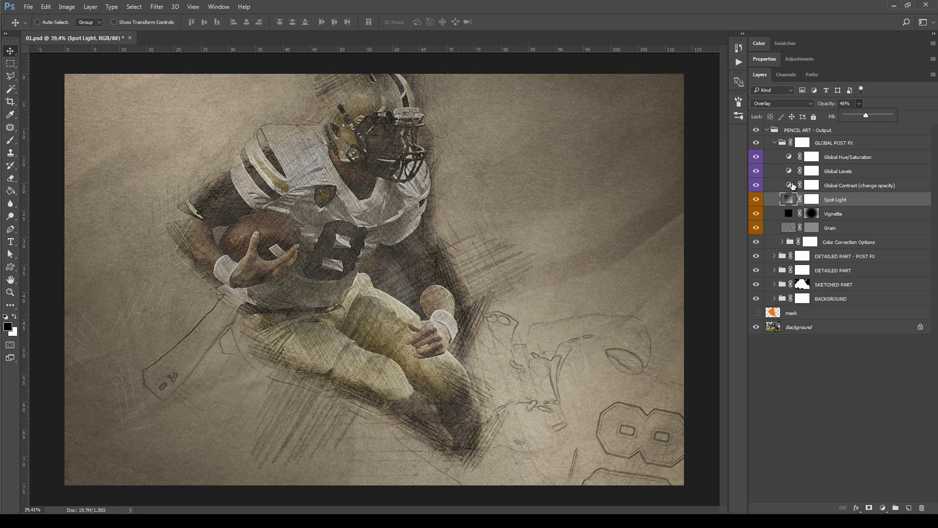
Step: Preview the Spot Light gradient with the Radial style, restore Reflected and keep the 48.01° angle
double_click(789, 198)
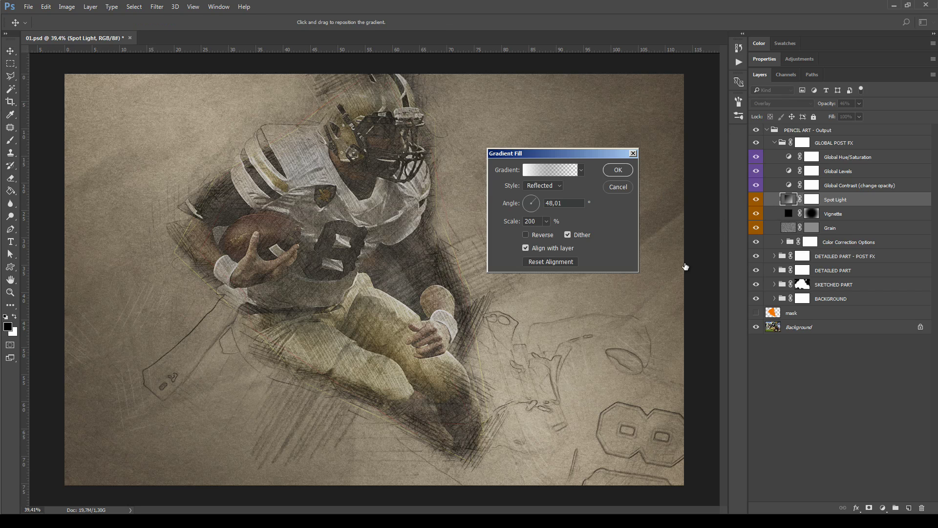
click(542, 185)
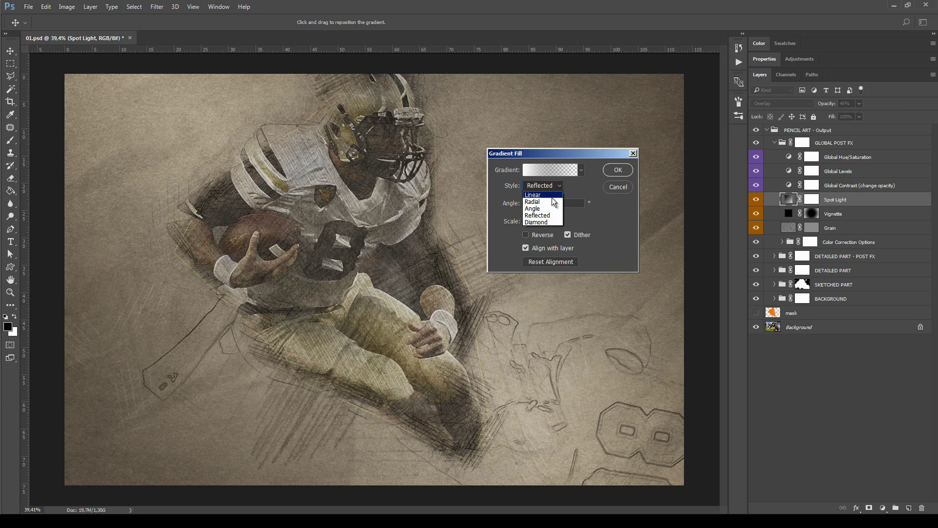
click(553, 201)
click(551, 189)
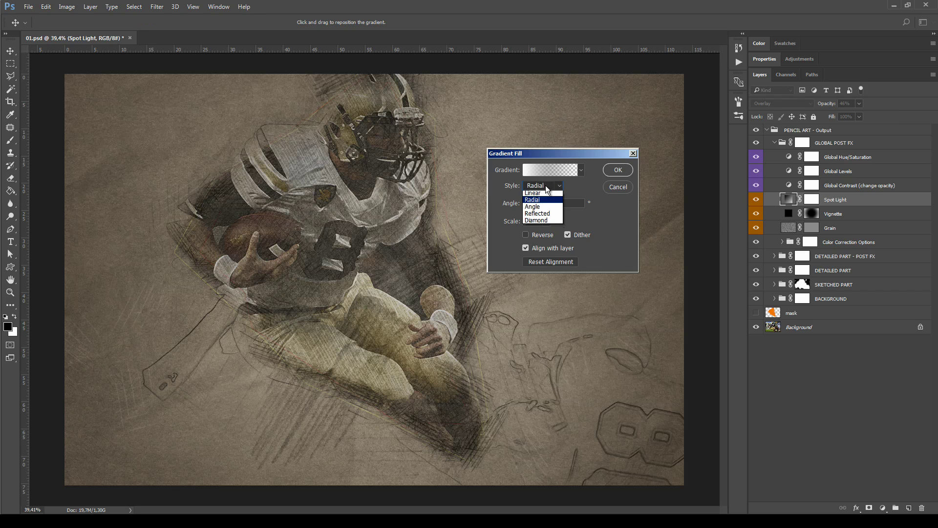
click(549, 196)
click(548, 185)
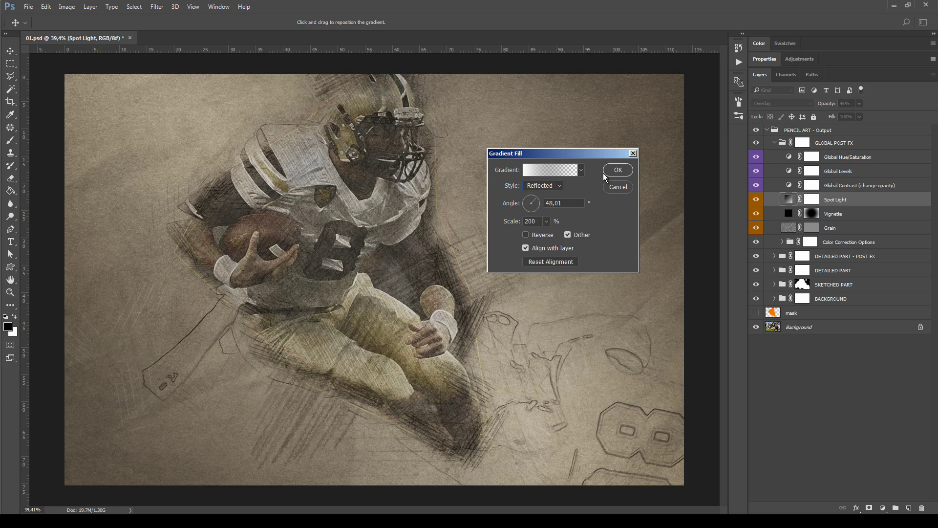
click(618, 170)
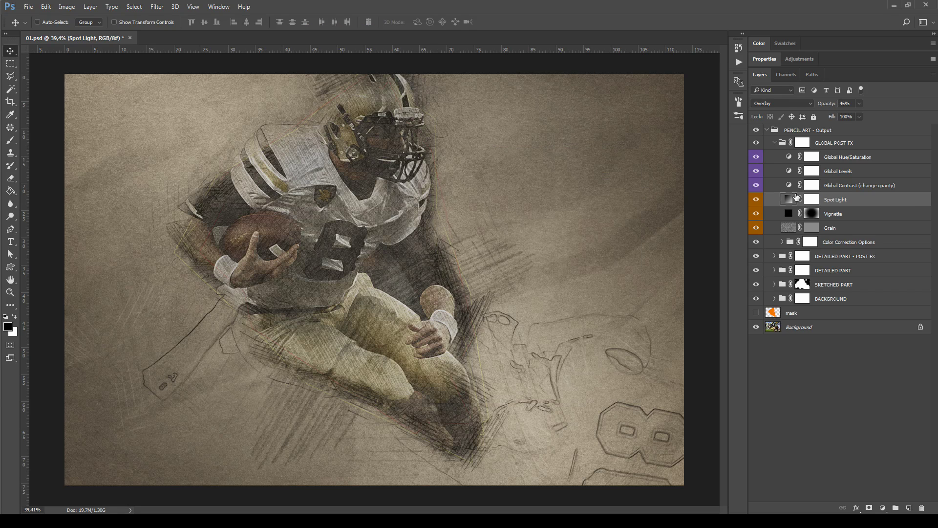
Step: Try Soft Light on the Spot Light layer, restore the Overlay blend mode and set the opacity to 35%
click(786, 104)
click(773, 205)
click(784, 103)
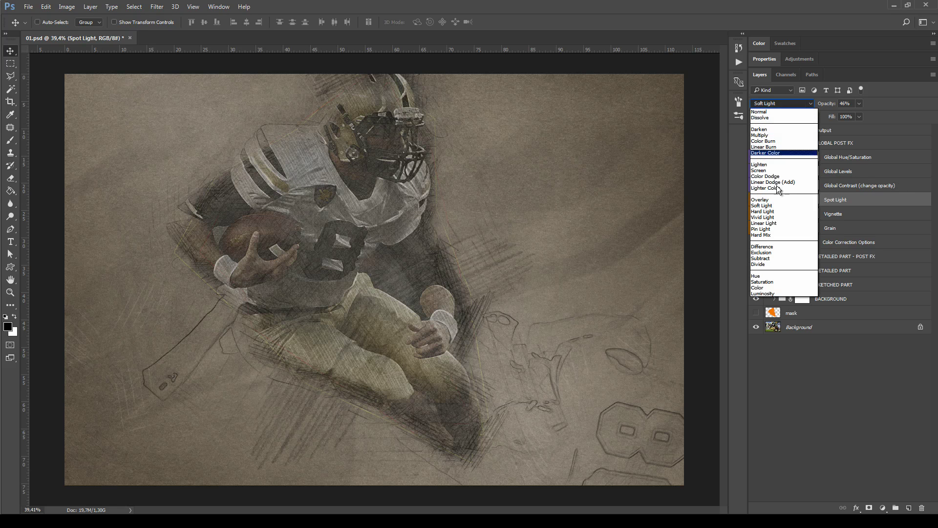
click(772, 198)
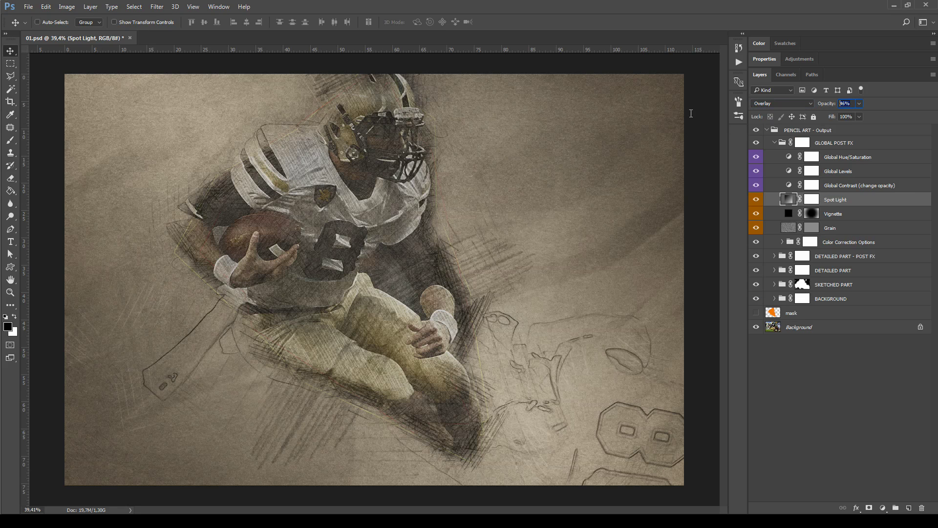
key(Return)
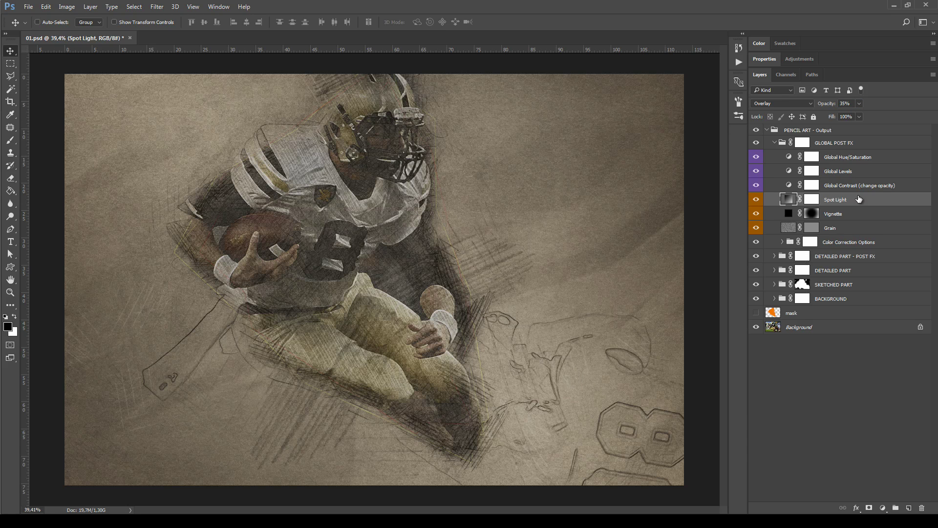
Step: Go through the Global Contrast, Global Levels and Global Hue/Saturation adjustment layers to review what each one offers
key(alt+bracketright)
key(alt+bracketright)
key(alt+bracketright)
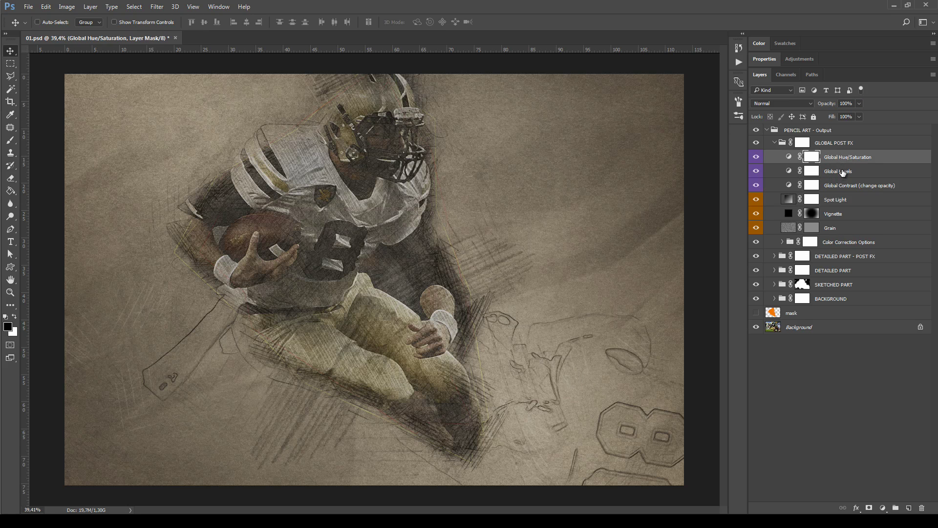
click(843, 188)
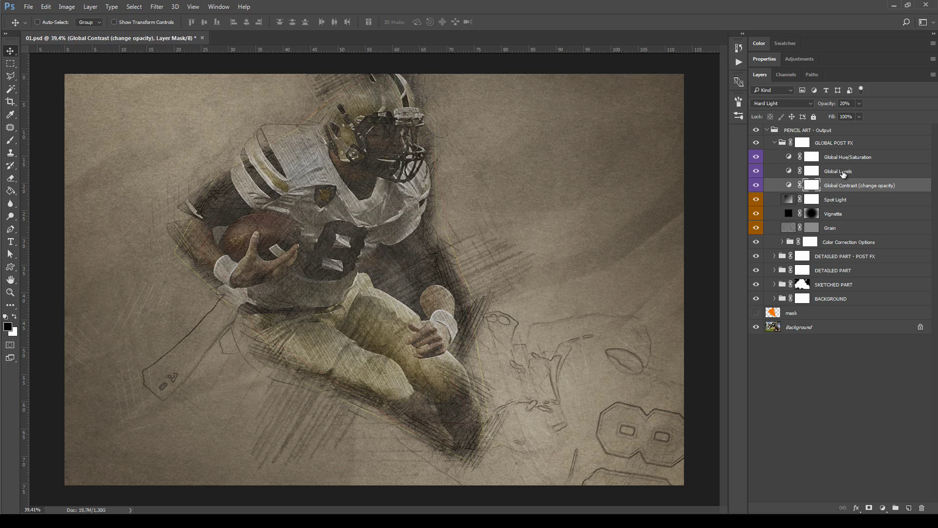
click(843, 173)
click(853, 159)
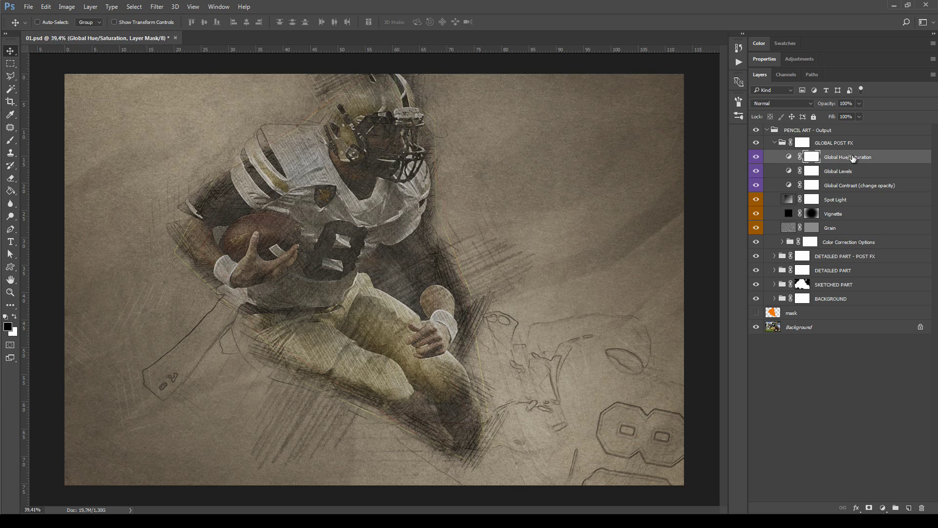
Step: Set the Global Levels input values to 25, 1.12 and 229 and collapse the GLOBAL POST FX group
click(853, 173)
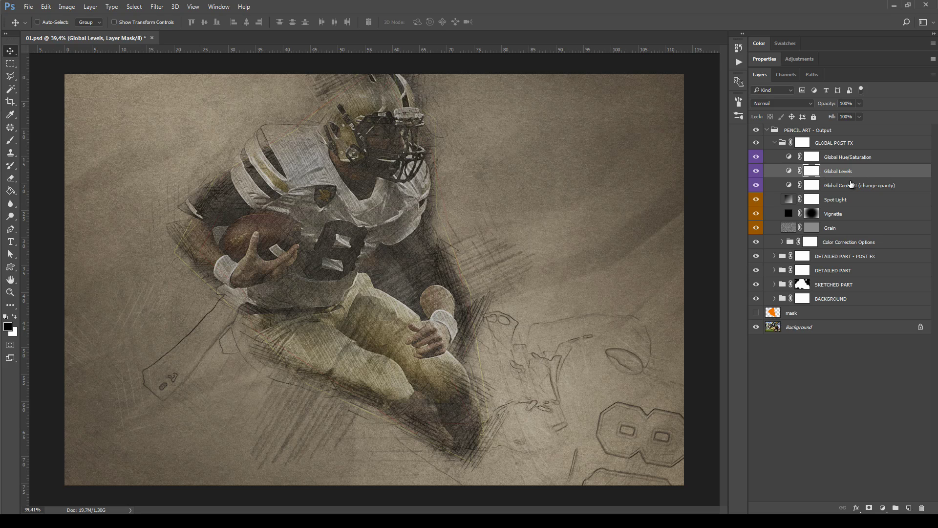
double_click(789, 171)
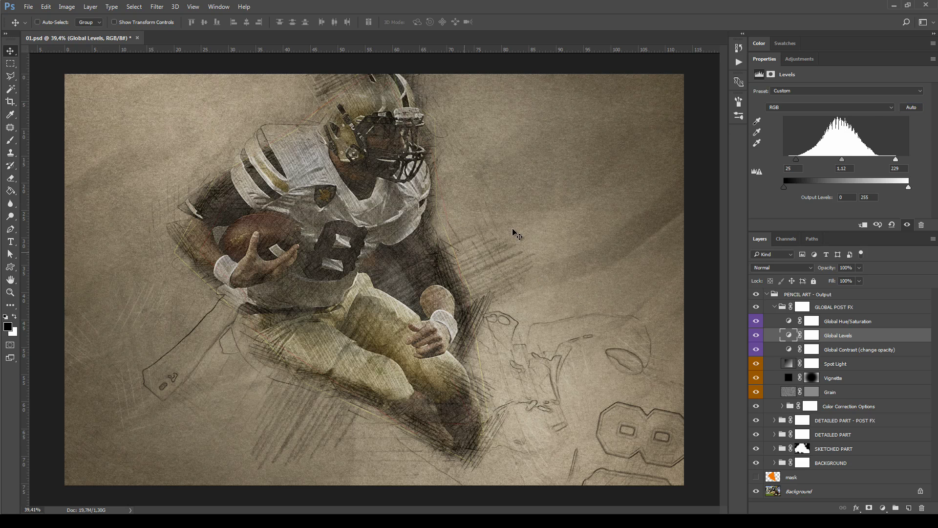
drag(796, 160, 843, 160)
double_click(859, 61)
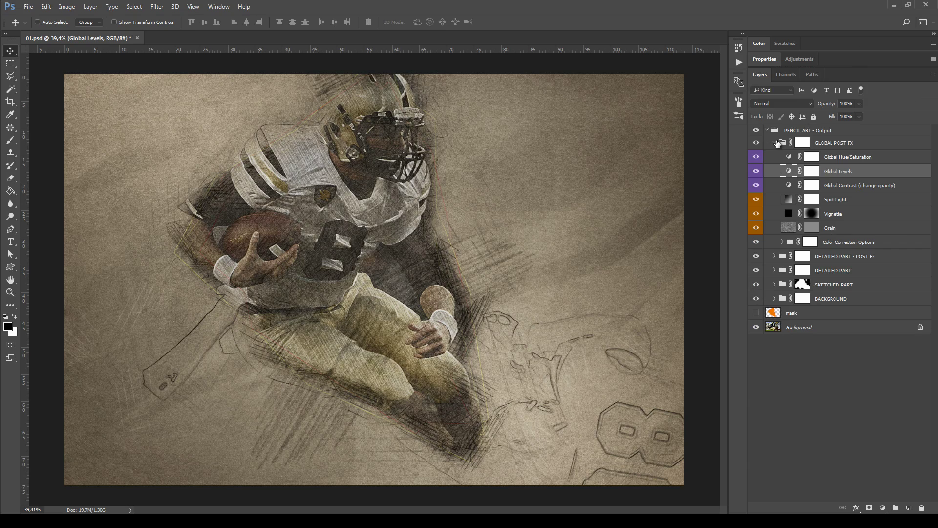
click(783, 142)
click(774, 143)
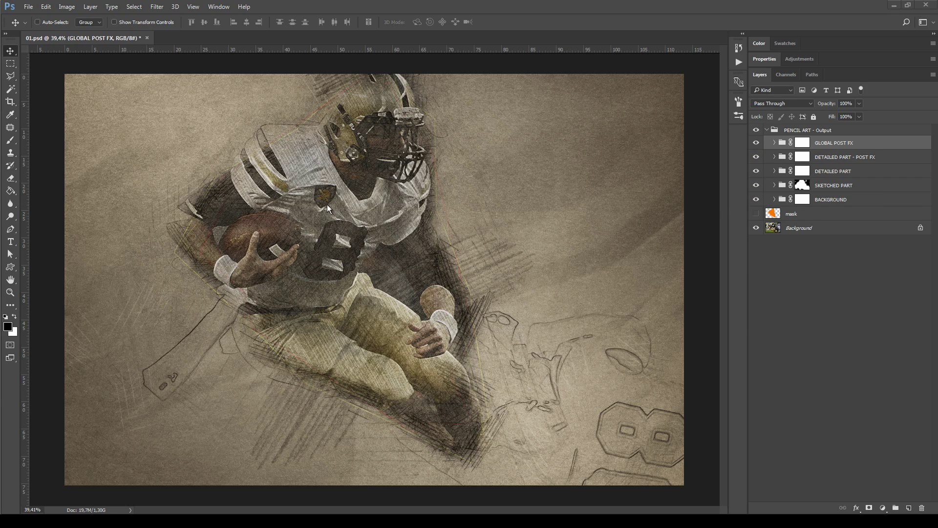
Step: Expand the DETAILED PART group and look through the contents of its Base Shading and Internal Sketch subgroups
click(802, 170)
click(775, 171)
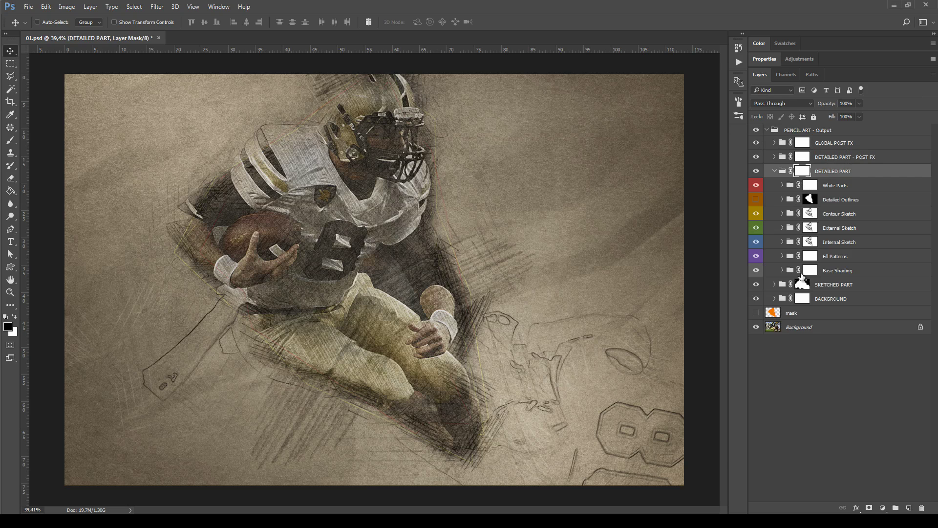
click(782, 270)
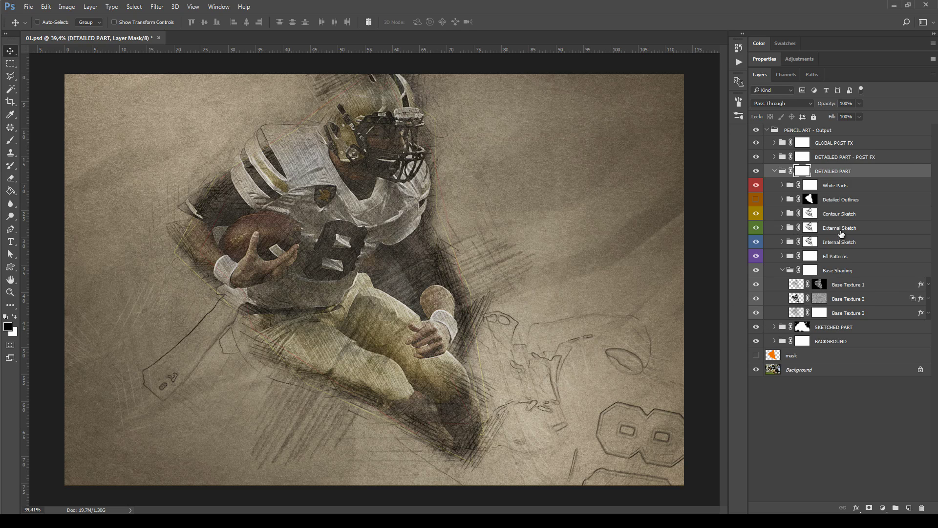
click(805, 245)
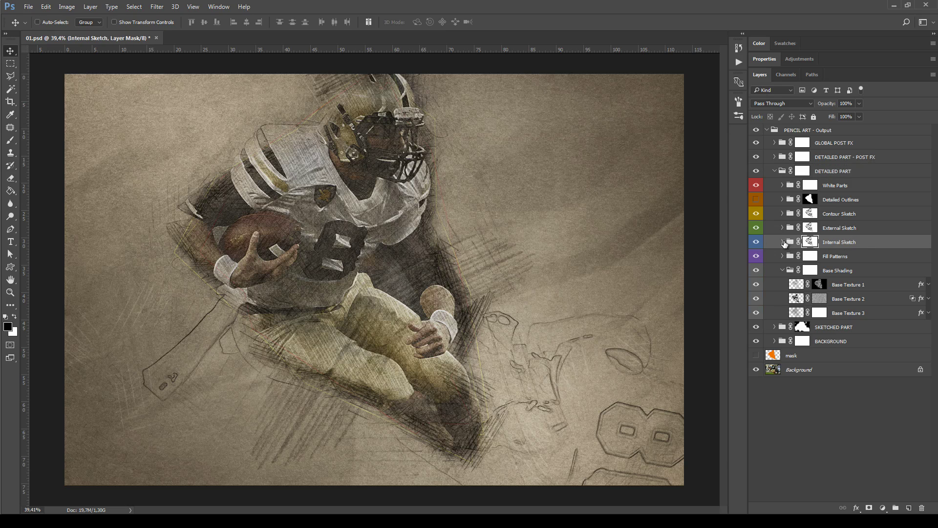
click(782, 242)
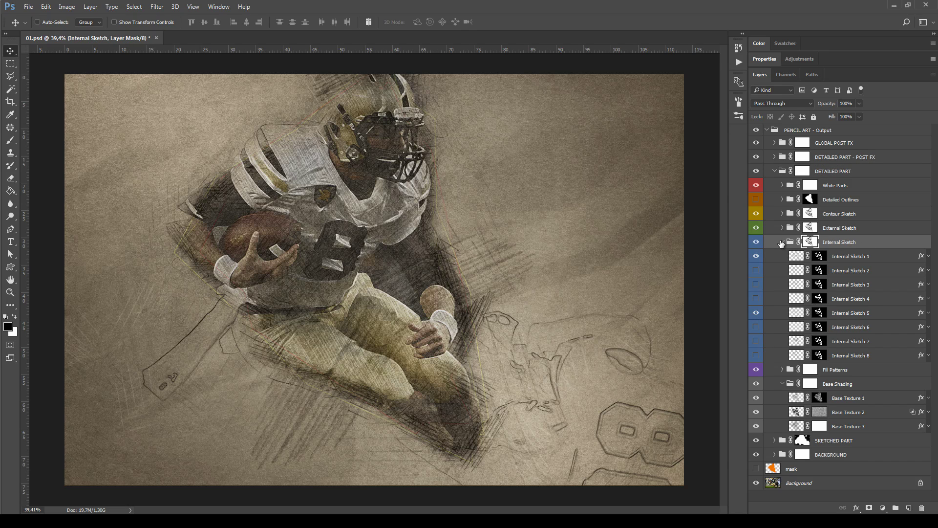
click(780, 242)
click(782, 242)
click(782, 270)
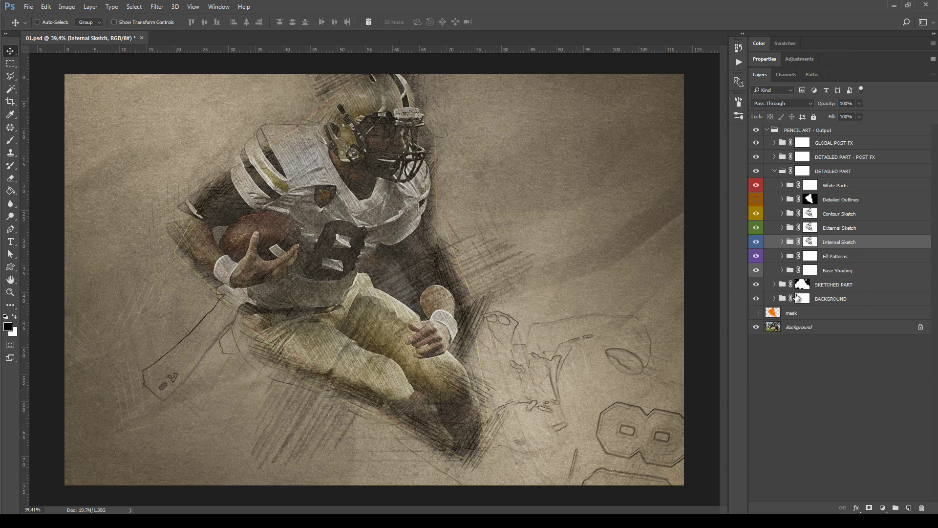
Step: Make the BG 01 colour layer visible in the Background Color subgroup of the BACKGROUND group
click(774, 299)
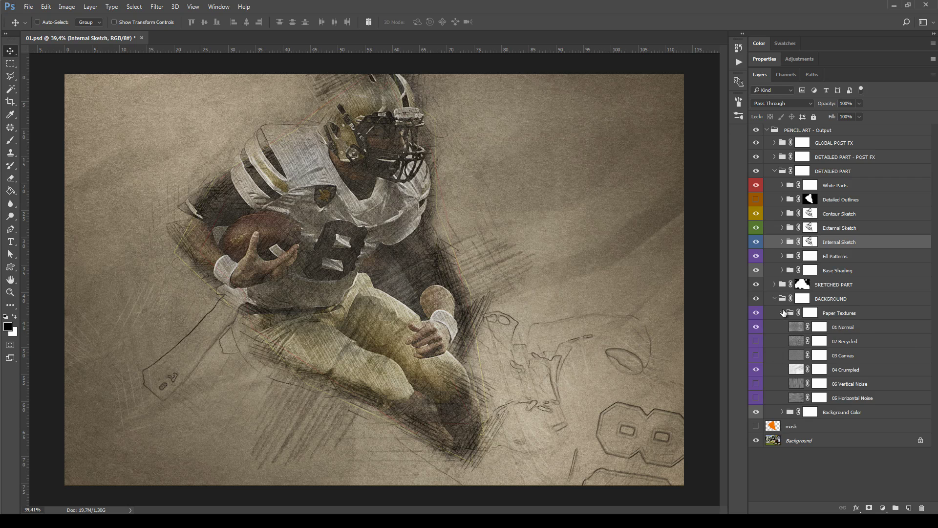
click(782, 313)
click(783, 327)
click(756, 341)
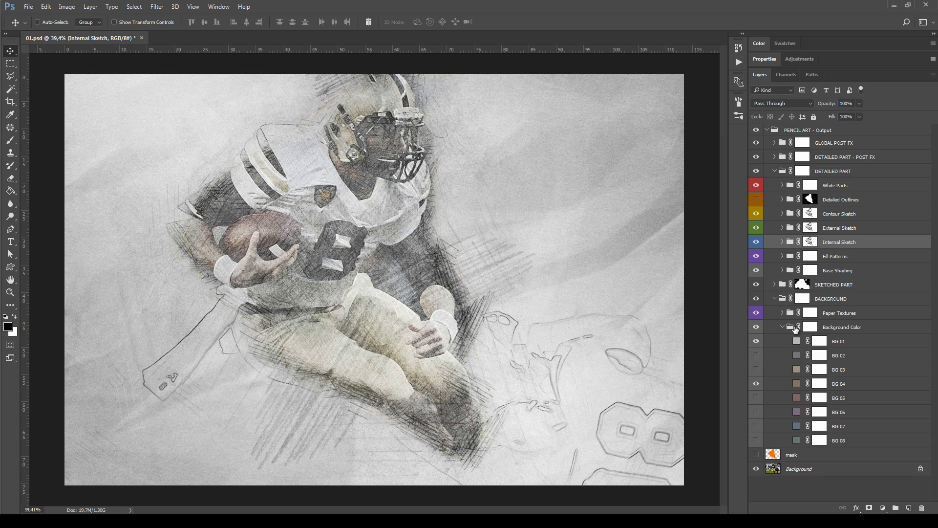
Step: Expand the Base Shading subgroup of the DETAILED PART group and go through its Base Texture layers to review their blending settings
click(792, 274)
click(782, 271)
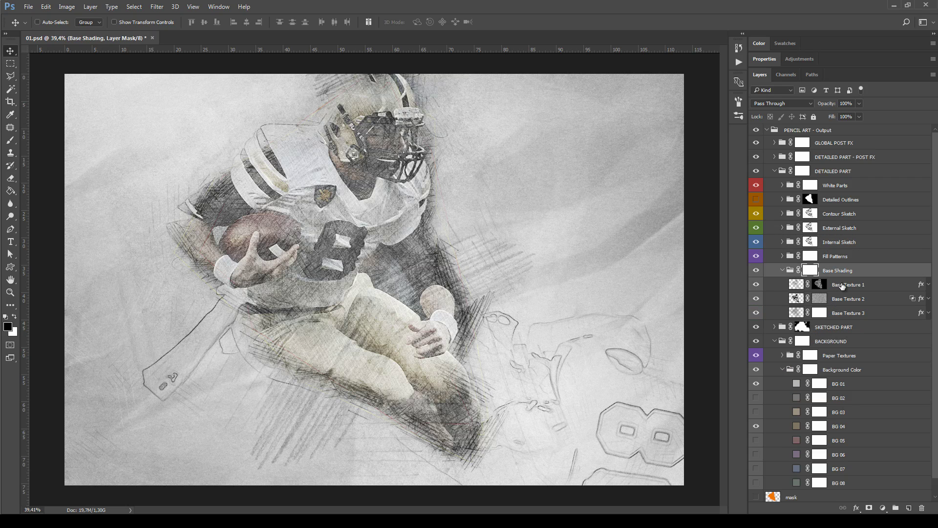
click(843, 285)
click(865, 303)
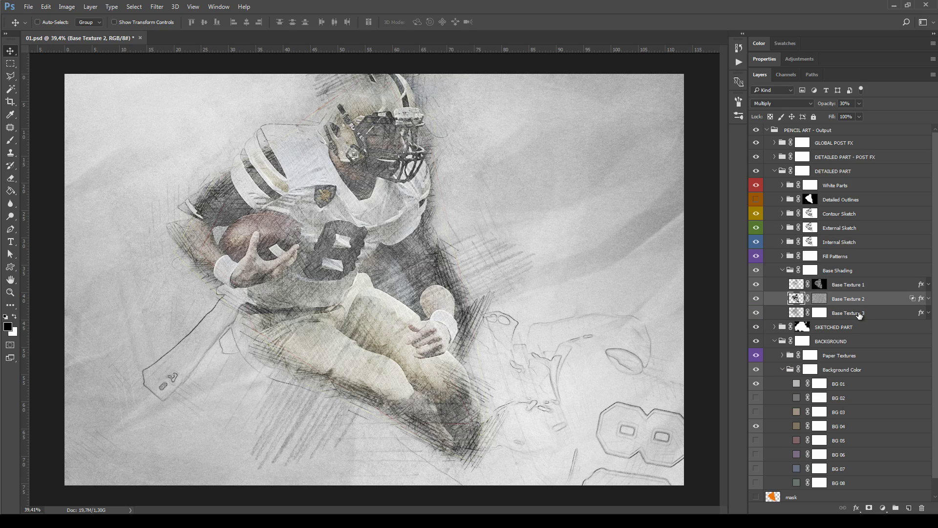
click(864, 285)
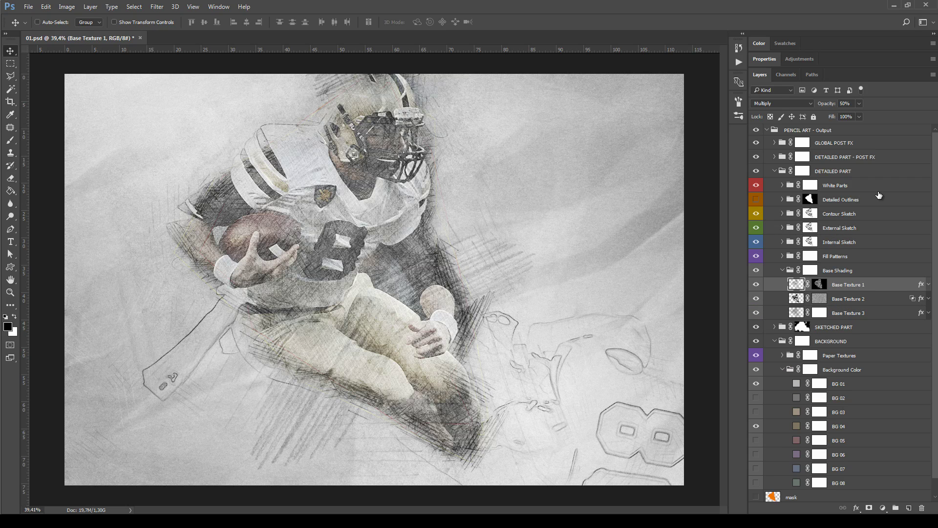
Step: Expand the DETAILED PART - POST FX group and set the Overlay layer's opacity to about 53%
click(774, 157)
click(850, 242)
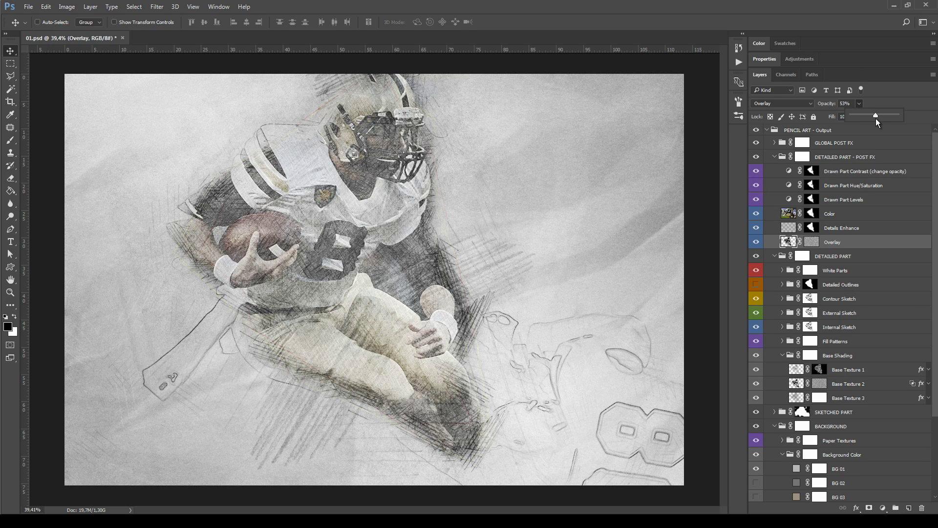
Step: Set the opacity of the Base Texture 1, Base Texture 2 and Base Texture 3 layers together to about 48%
click(861, 372)
shift+click(856, 397)
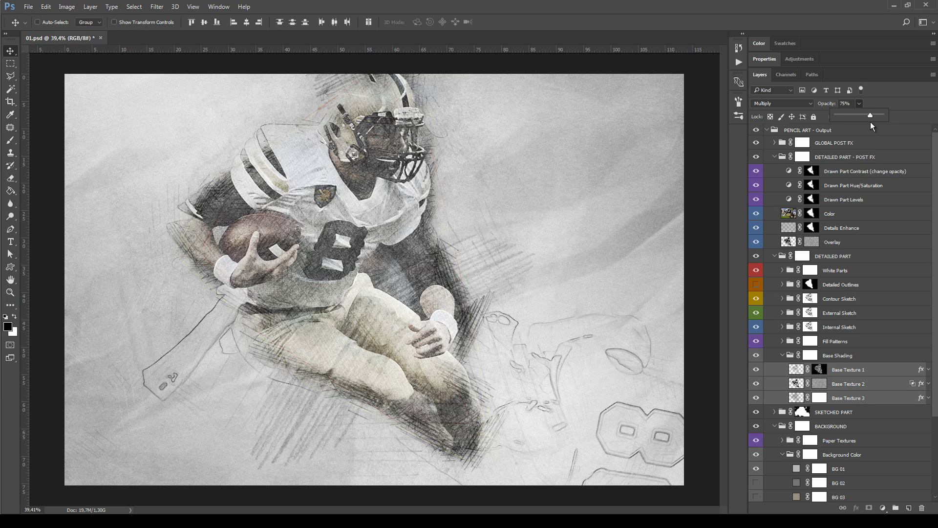
drag(871, 122, 858, 121)
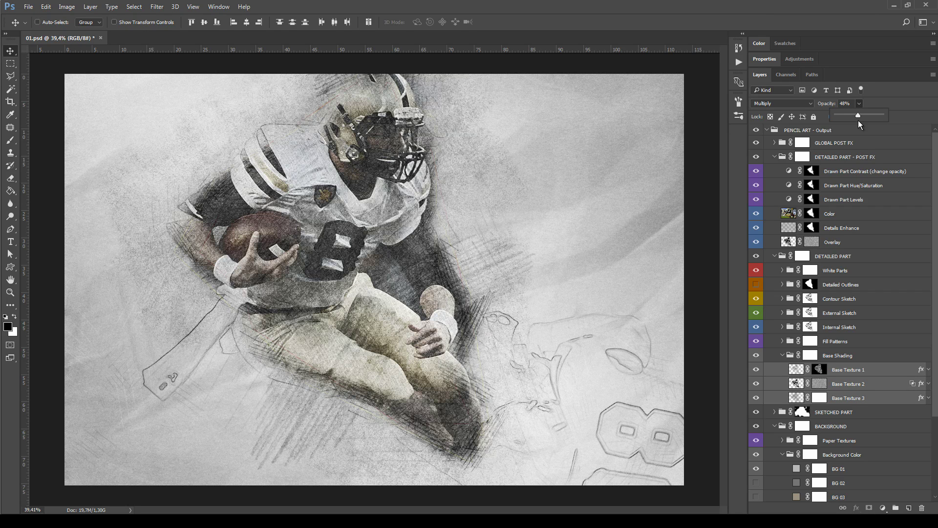
Step: Collapse all the groups inside PENCIL ART - Output, leaving only its five main groups listed
click(768, 130)
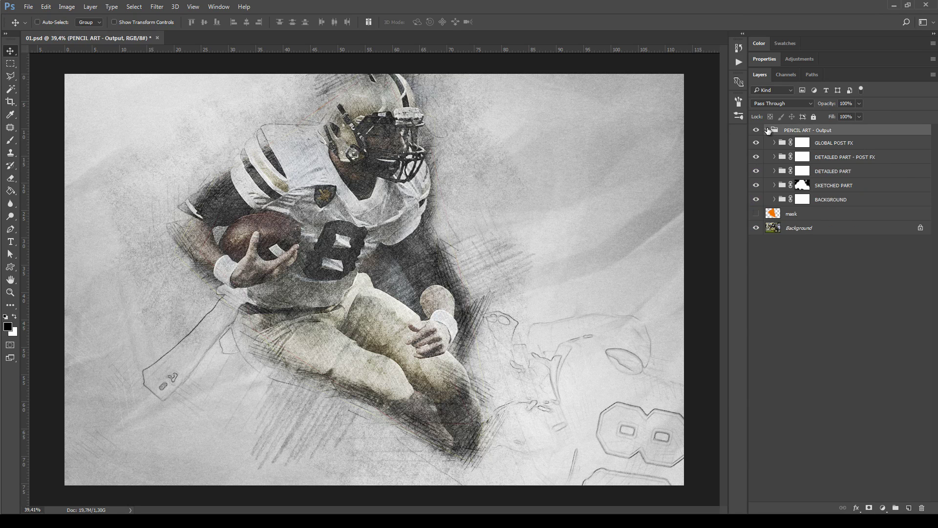
click(768, 130)
click(769, 130)
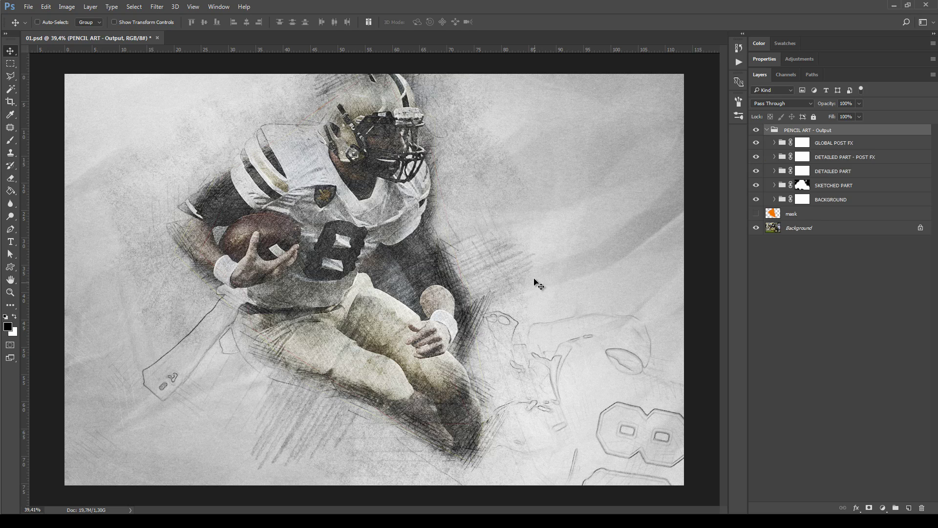